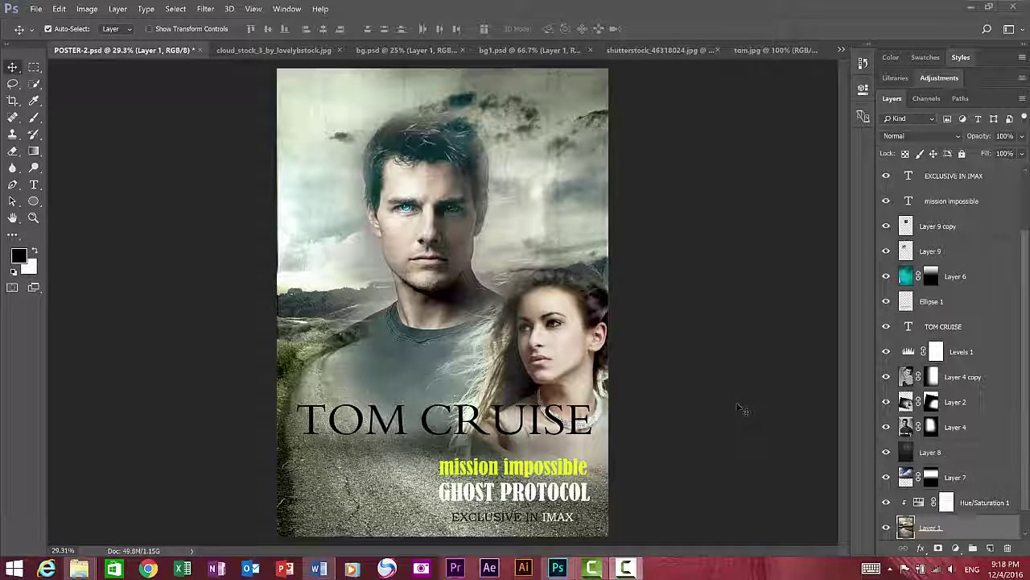
# Zoom and pan around the finished POSTER-2 poster to inspect the faces and title
pyautogui.click(33, 218)
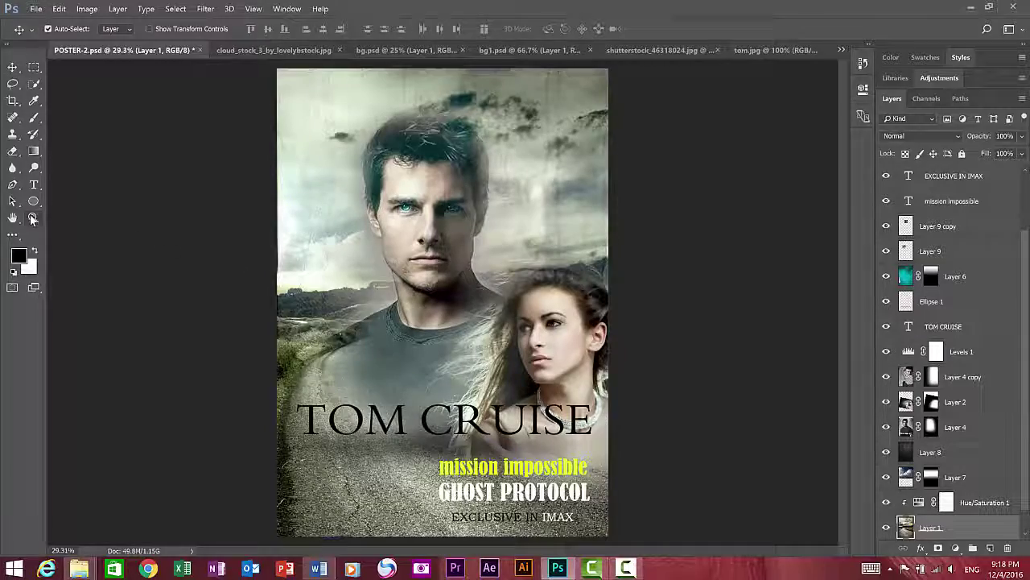
pyautogui.moveTo(495, 302); pyautogui.dragTo(509, 298)
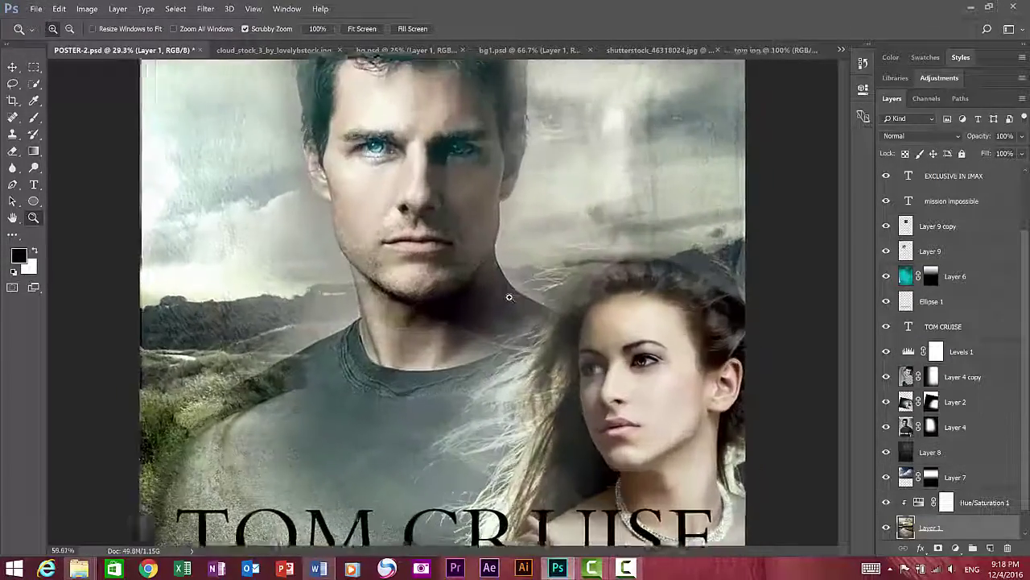
pyautogui.press('Tab')
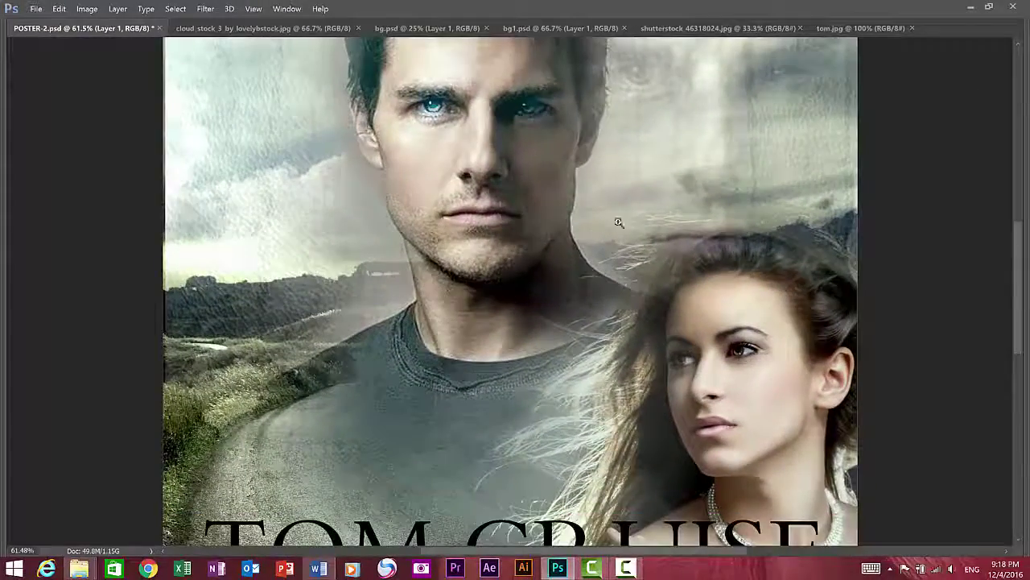
pyautogui.moveTo(661, 208); pyautogui.dragTo(657, 309)
pyautogui.scroll(-3, 657, 322)
pyautogui.scroll(-1, 657, 322)
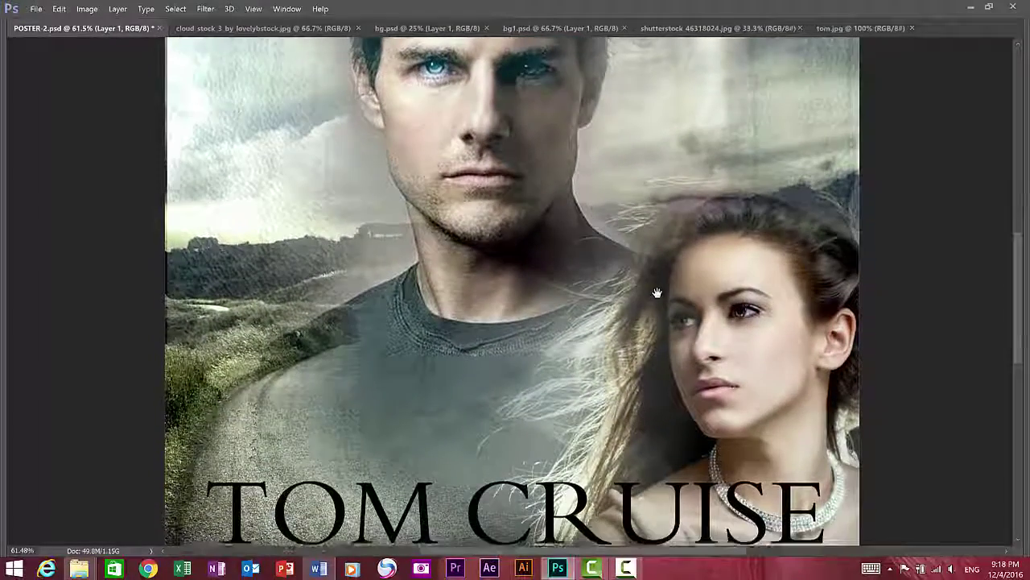
pyautogui.scroll(-1, 654, 420)
pyautogui.scroll(-2, 652, 420)
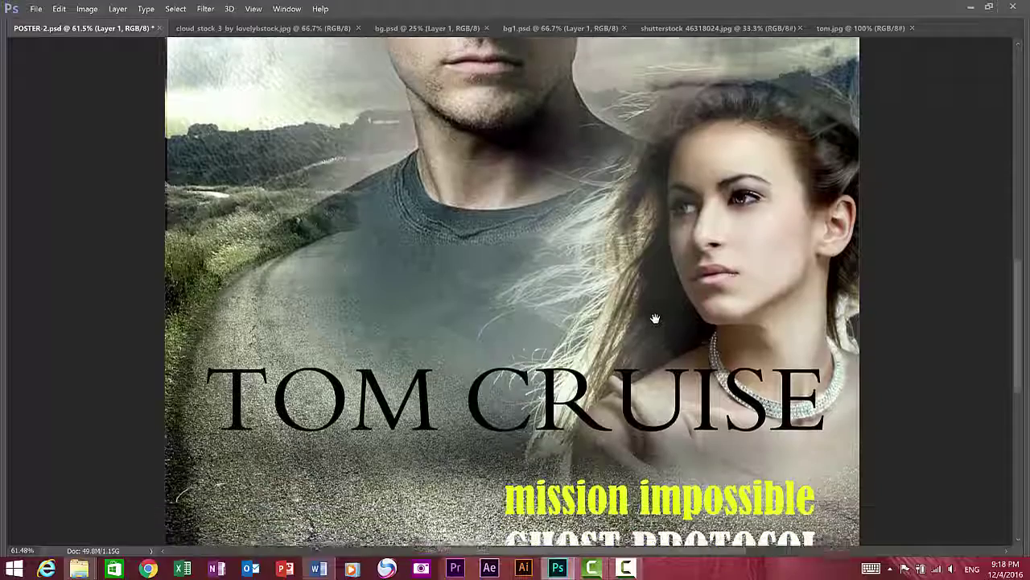
pyautogui.scroll(-1, 651, 421)
pyautogui.scroll(-1, 644, 417)
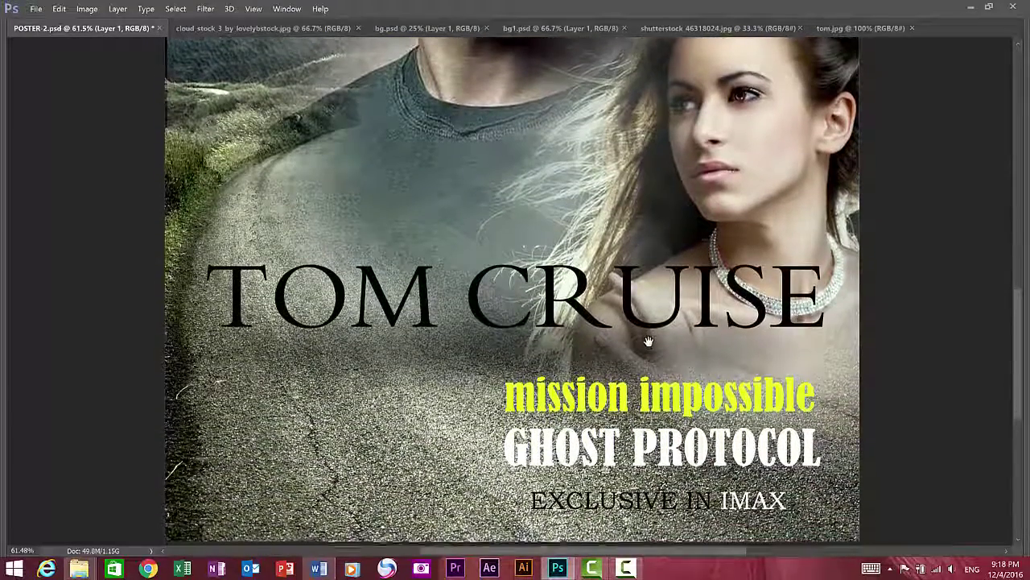
pyautogui.scroll(4, 636, 402)
pyautogui.scroll(3, 628, 371)
pyautogui.scroll(2, 616, 330)
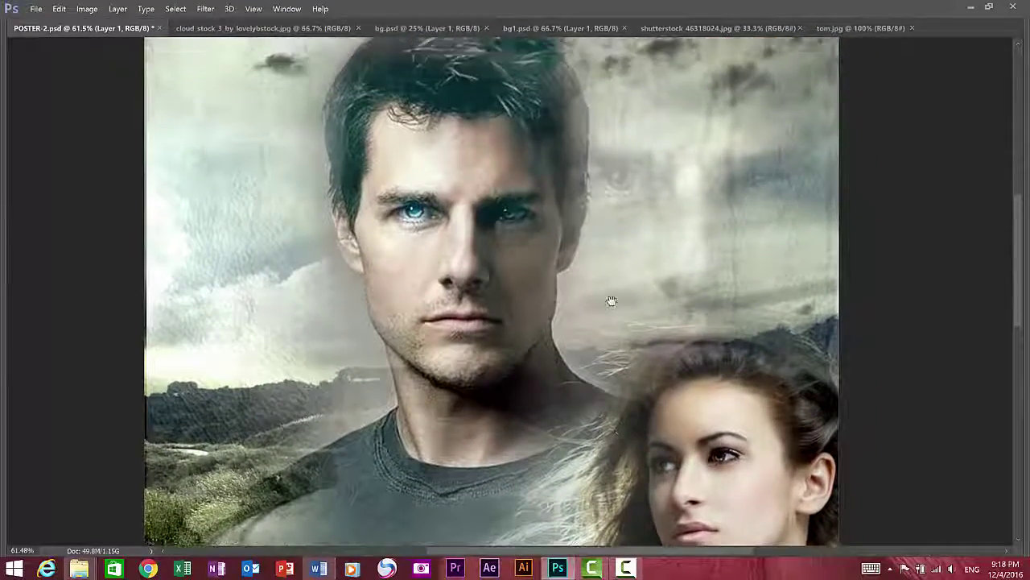
pyautogui.scroll(1, 612, 318)
pyautogui.scroll(1, 612, 318)
pyautogui.press('Tab')
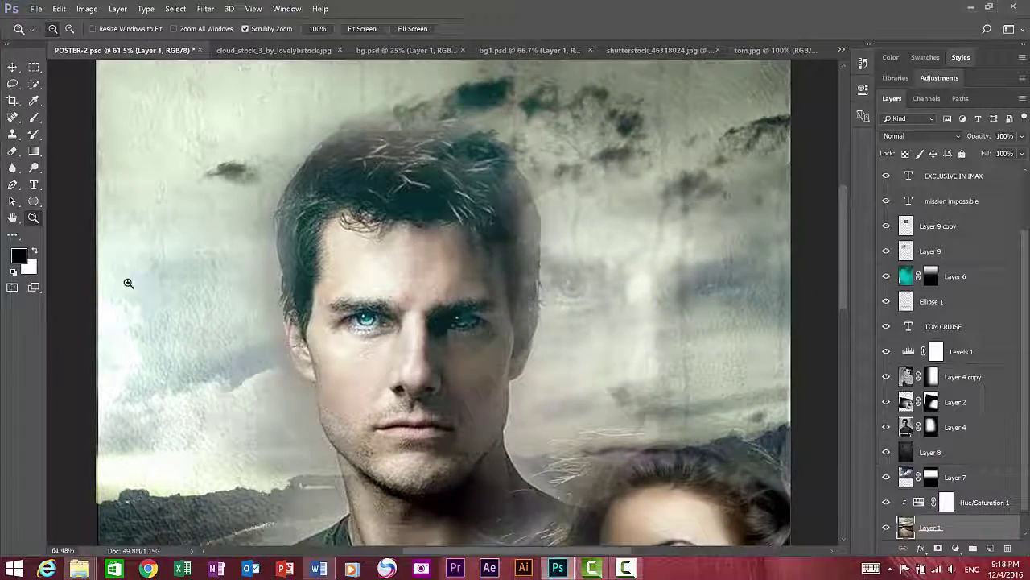
pyautogui.doubleClick(35, 217)
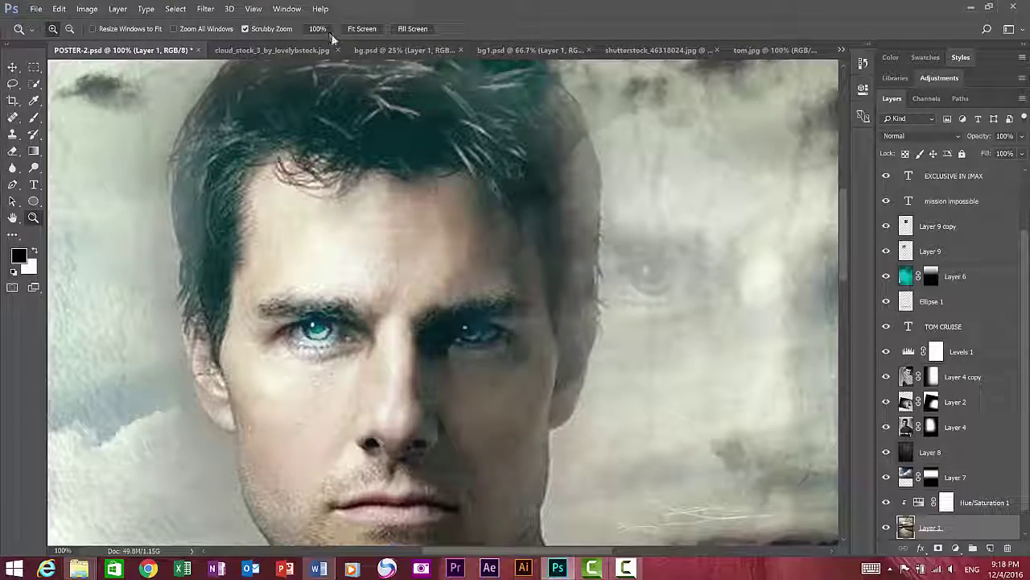
pyautogui.click(362, 29)
pyautogui.click(12, 67)
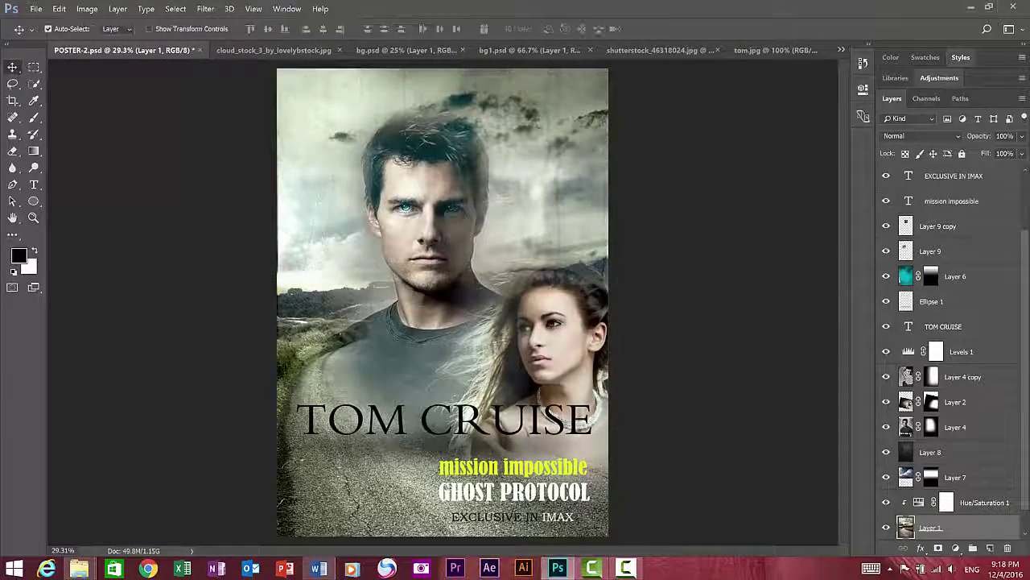
# Create a new A3 print-preset document named new-poster
pyautogui.click(36, 9)
pyautogui.click(36, 23)
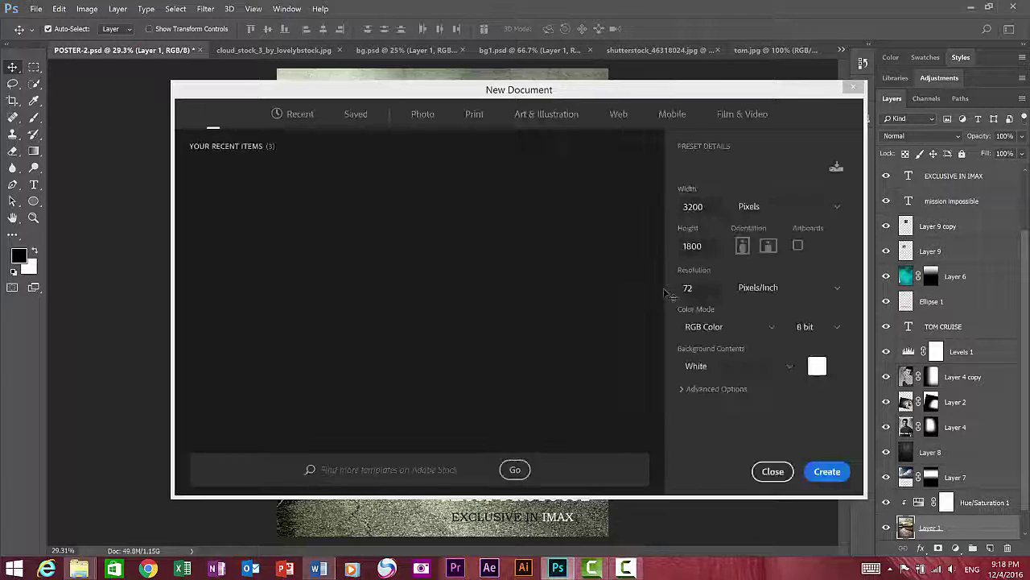
pyautogui.click(723, 173)
pyautogui.write('new-poster')
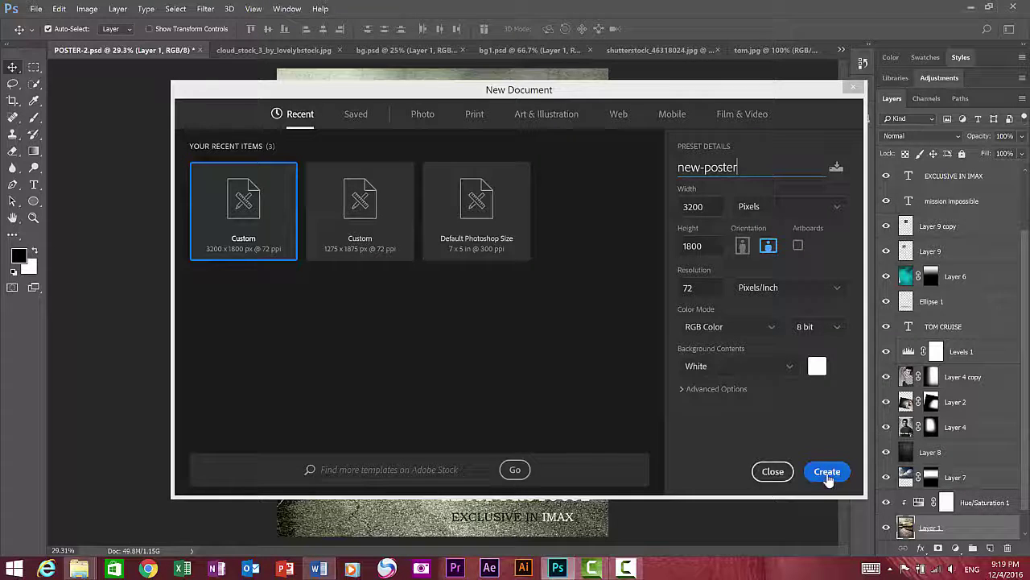
pyautogui.click(422, 113)
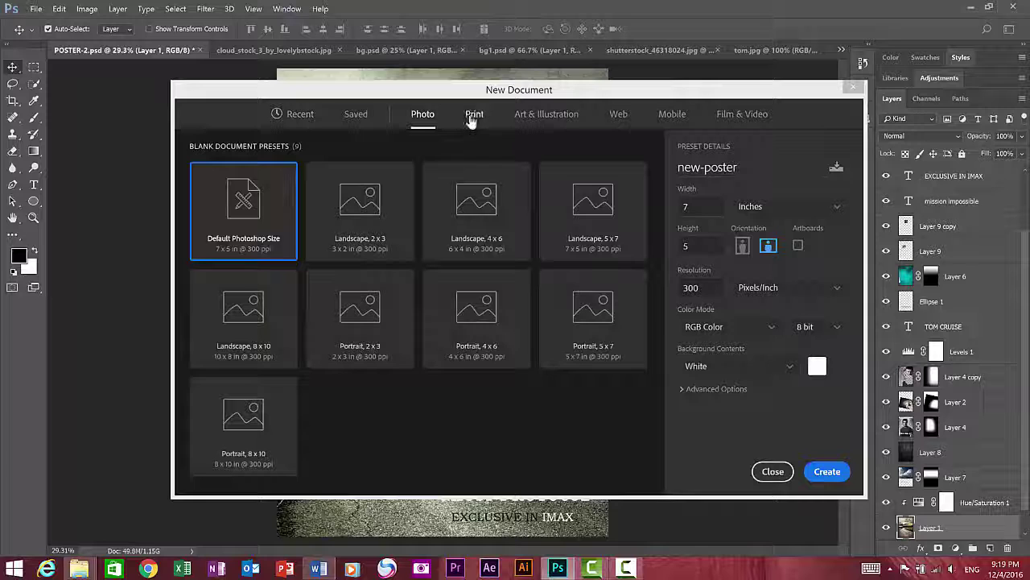
pyautogui.click(474, 115)
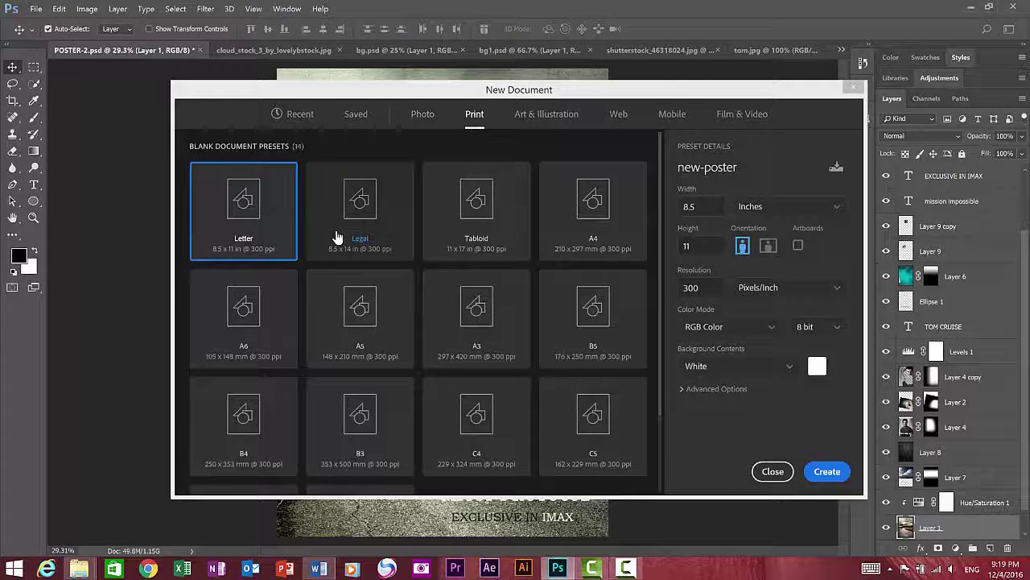
pyautogui.click(479, 333)
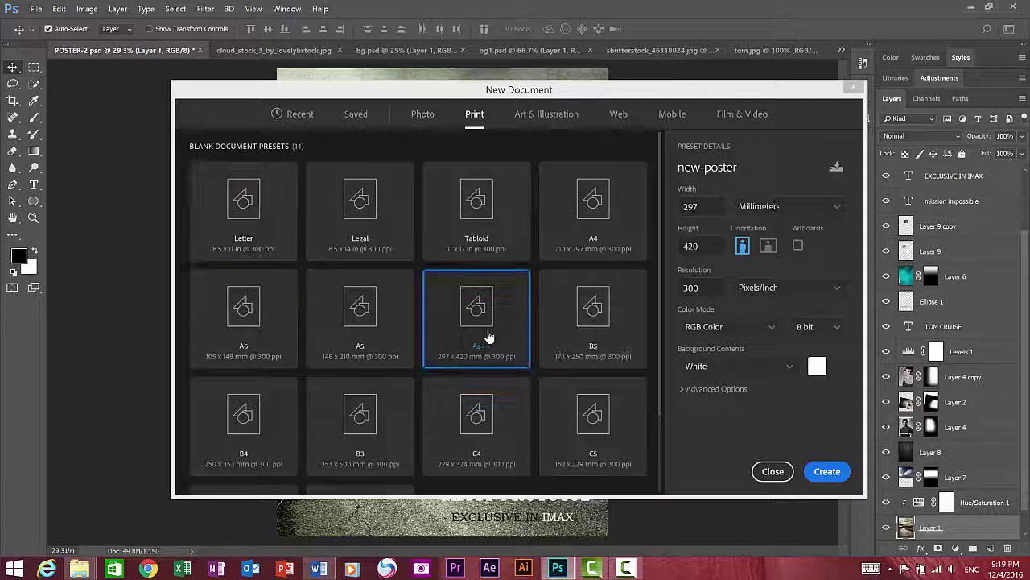
pyautogui.click(836, 475)
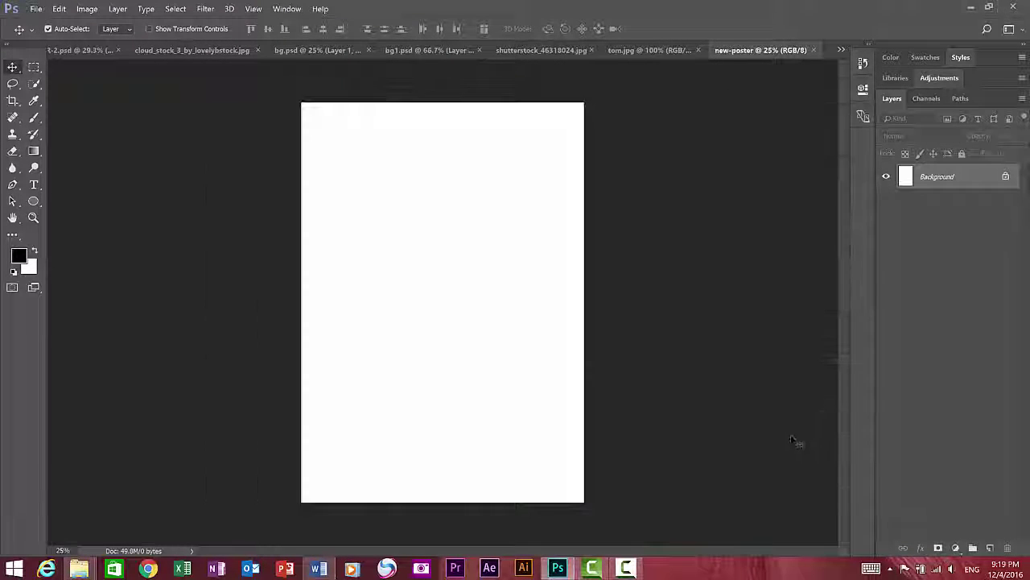
pyautogui.click(77, 49)
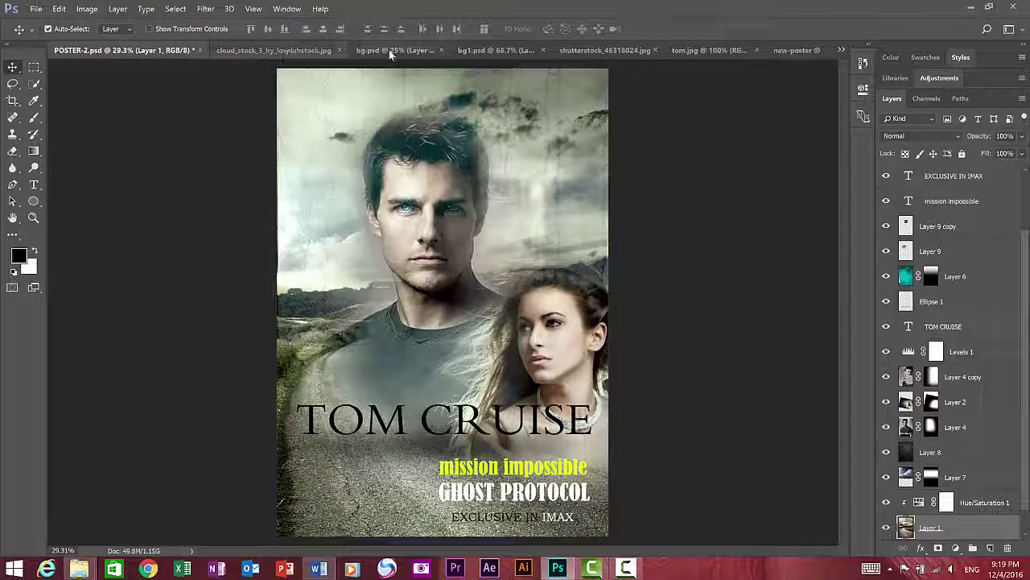
# Copy the bg.psd road-and-sky image into new-poster
pyautogui.click(392, 50)
pyautogui.moveTo(470, 173)
pyautogui.mouseDown()
pyautogui.moveTo(532, 181)
pyautogui.moveTo(473, 294)
pyautogui.moveTo(478, 324)
pyautogui.mouseUp()
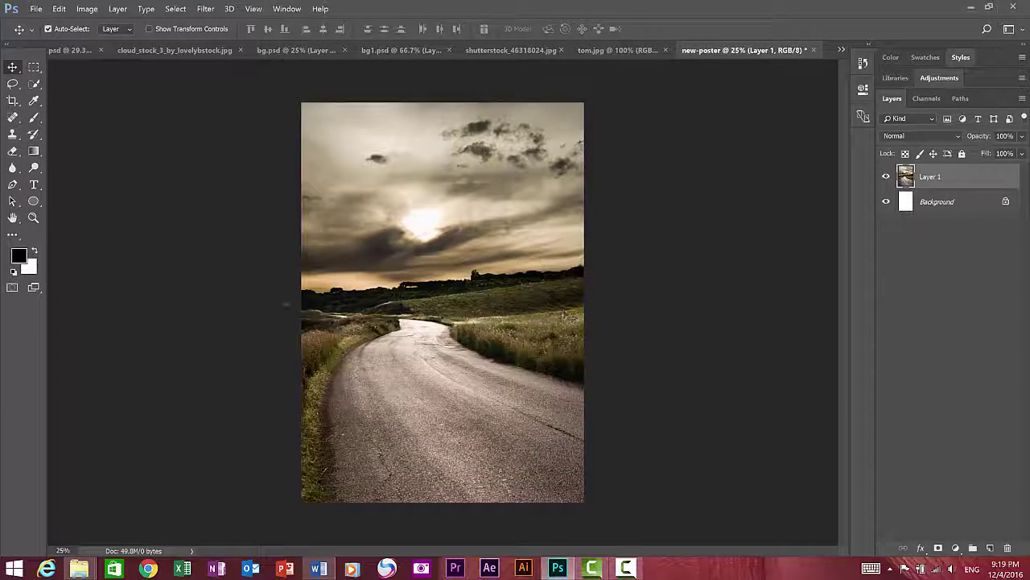
pyautogui.click(33, 218)
pyautogui.click(409, 295)
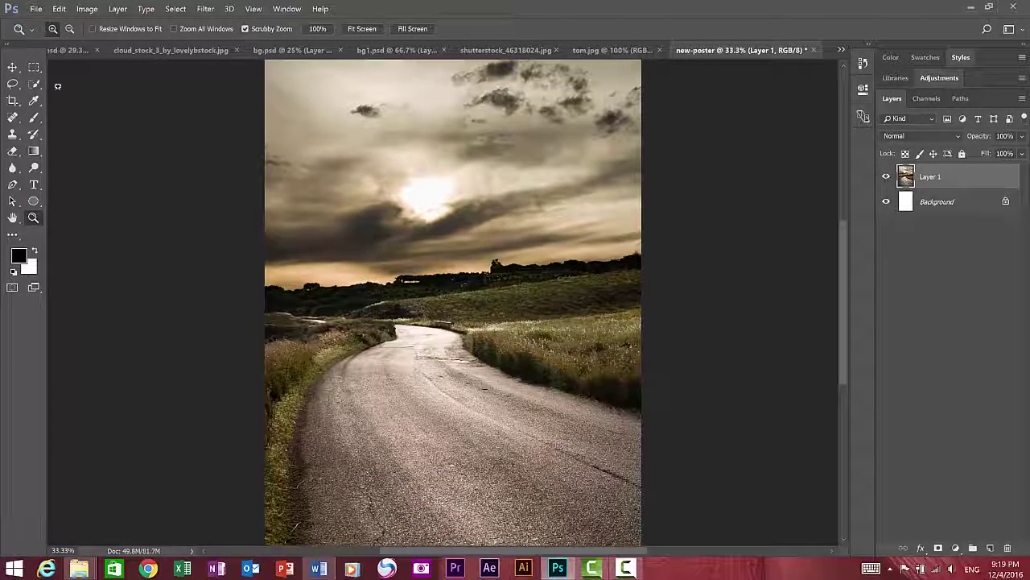
pyautogui.click(12, 68)
# Bring in the tom.jpg portrait, enlarged to fill most of the poster and shifted up-right
pyautogui.click(599, 50)
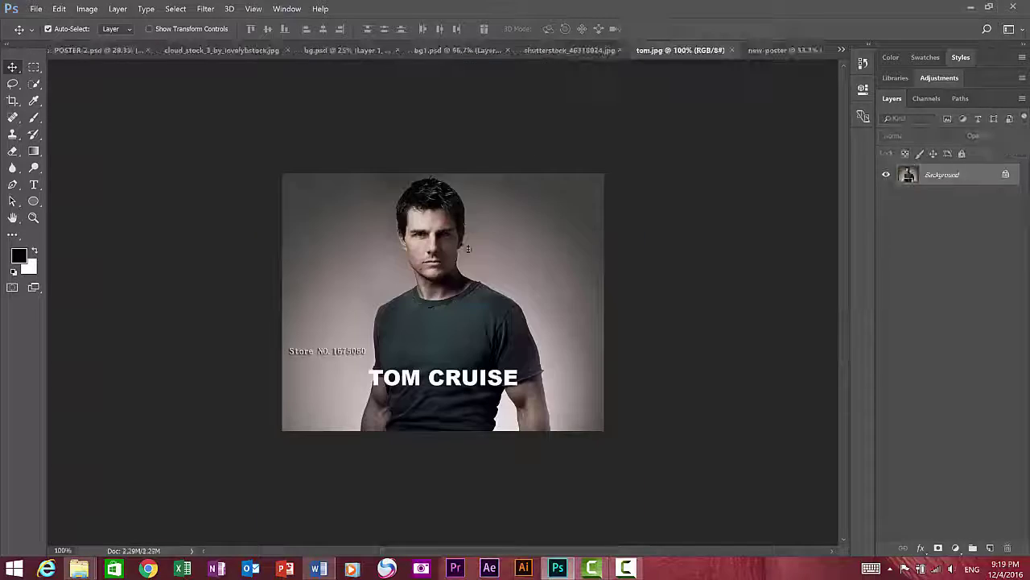
pyautogui.moveTo(435, 258)
pyautogui.mouseDown()
pyautogui.moveTo(766, 61)
pyautogui.moveTo(450, 334)
pyautogui.mouseUp()
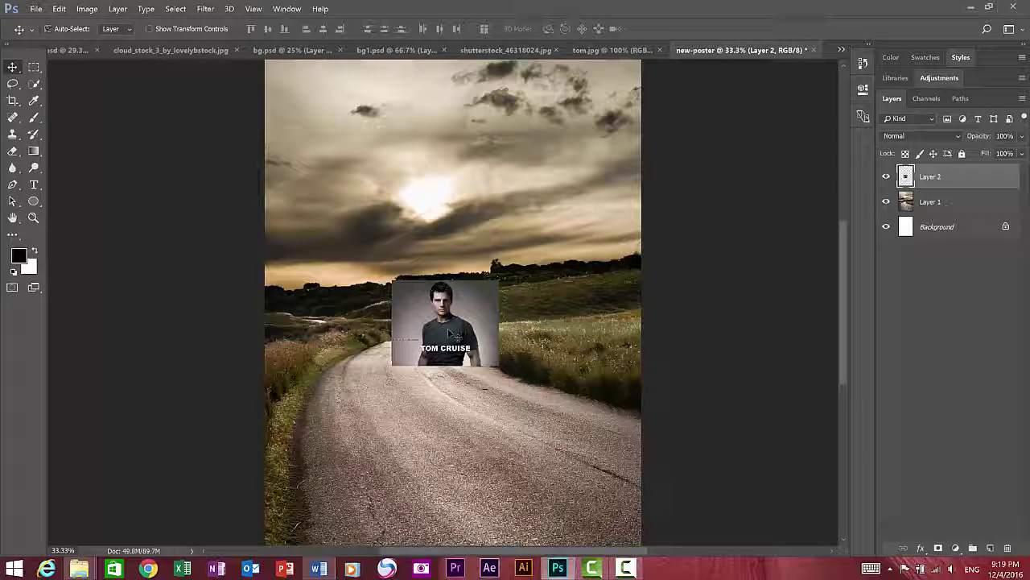
pyautogui.hotkey('ctrl', 't')
pyautogui.moveTo(500, 279); pyautogui.dragTo(665, 63)
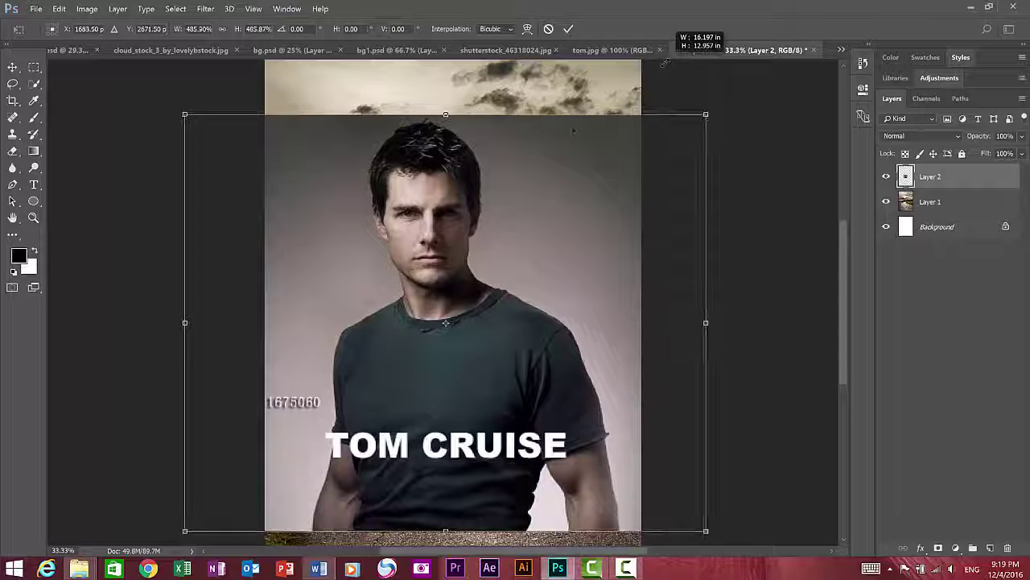
pyautogui.moveTo(469, 236); pyautogui.dragTo(487, 212)
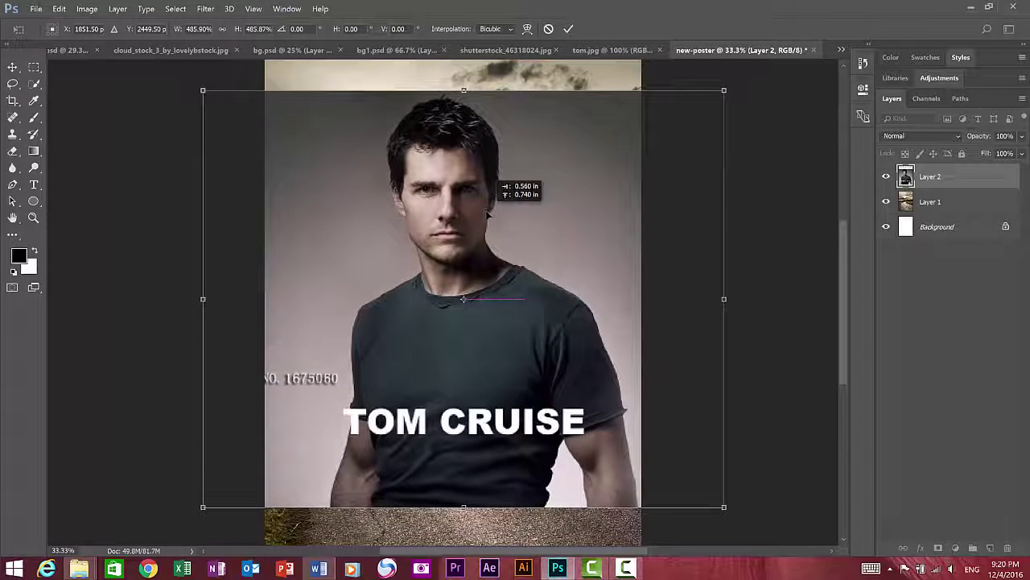
pyautogui.press('Return')
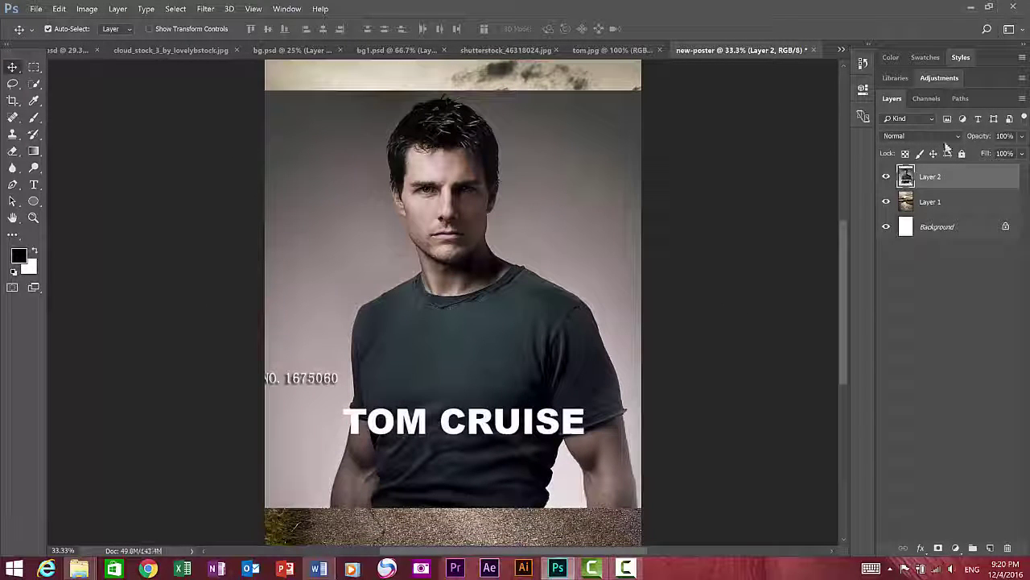
# Nudge the portrait left at reduced opacity, then restore it to 100% opacity
pyautogui.moveTo(981, 136); pyautogui.dragTo(961, 143)
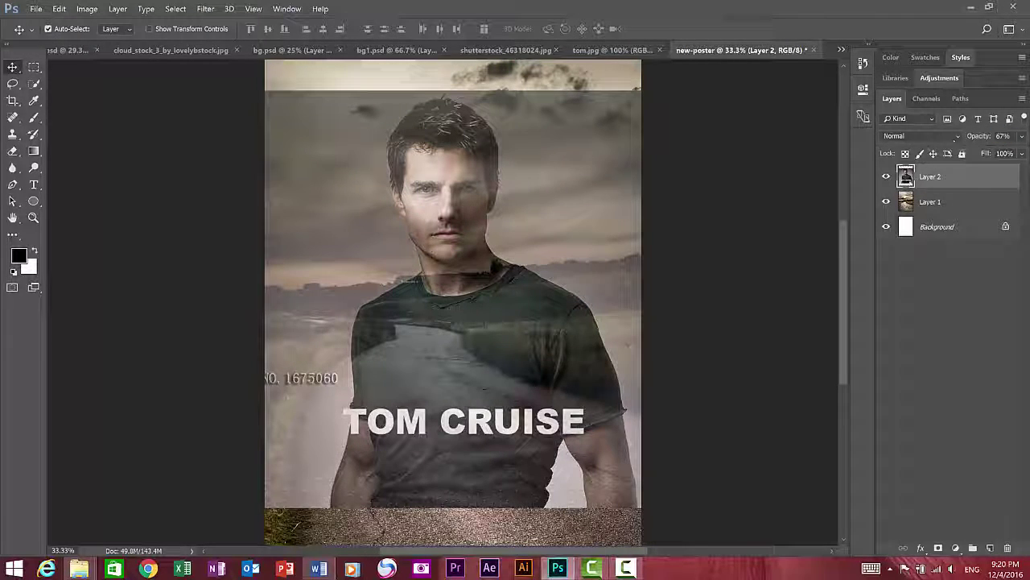
pyautogui.moveTo(460, 208); pyautogui.dragTo(445, 209)
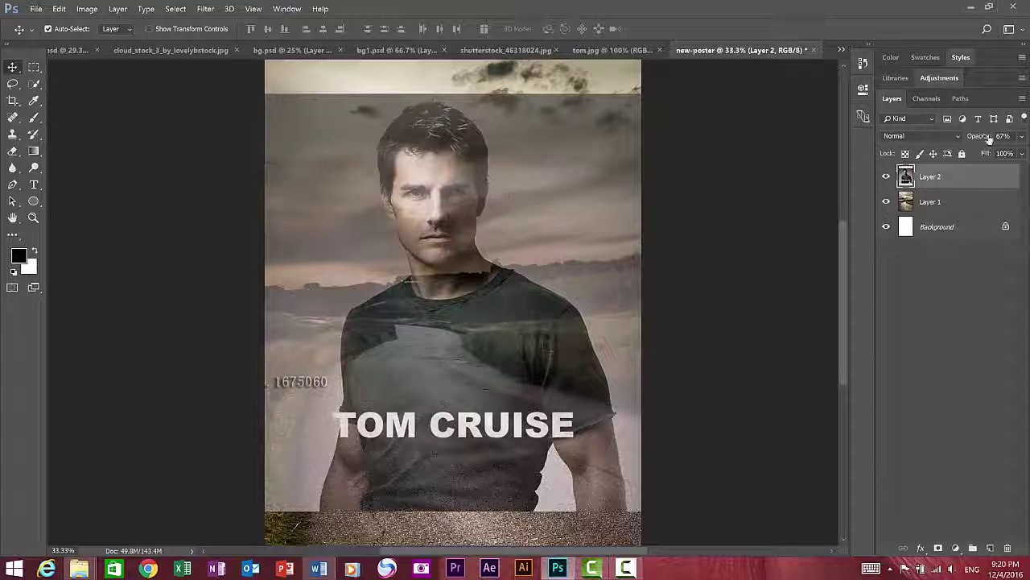
pyautogui.write('100')
pyautogui.press('Return')
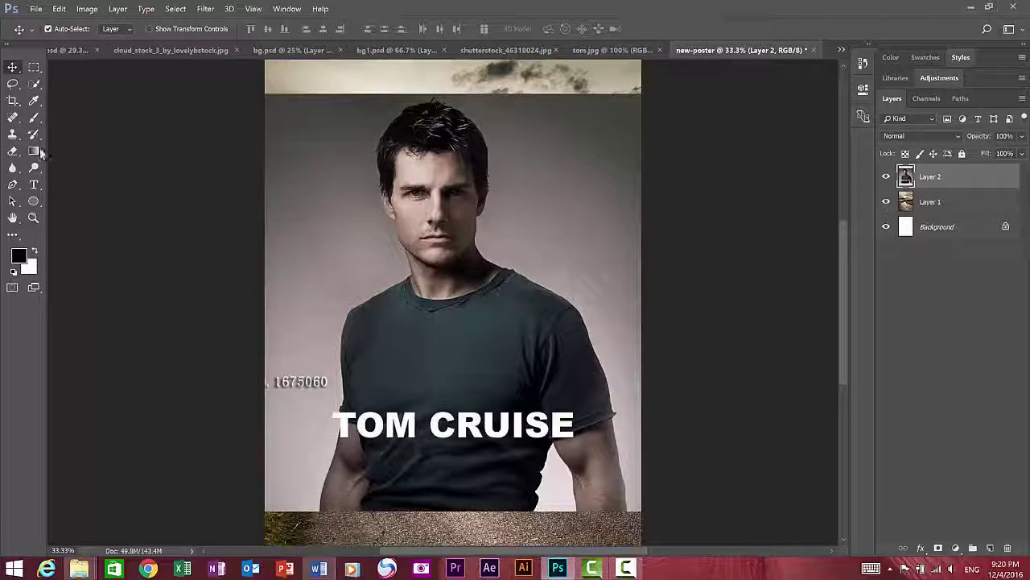
pyautogui.click(33, 153)
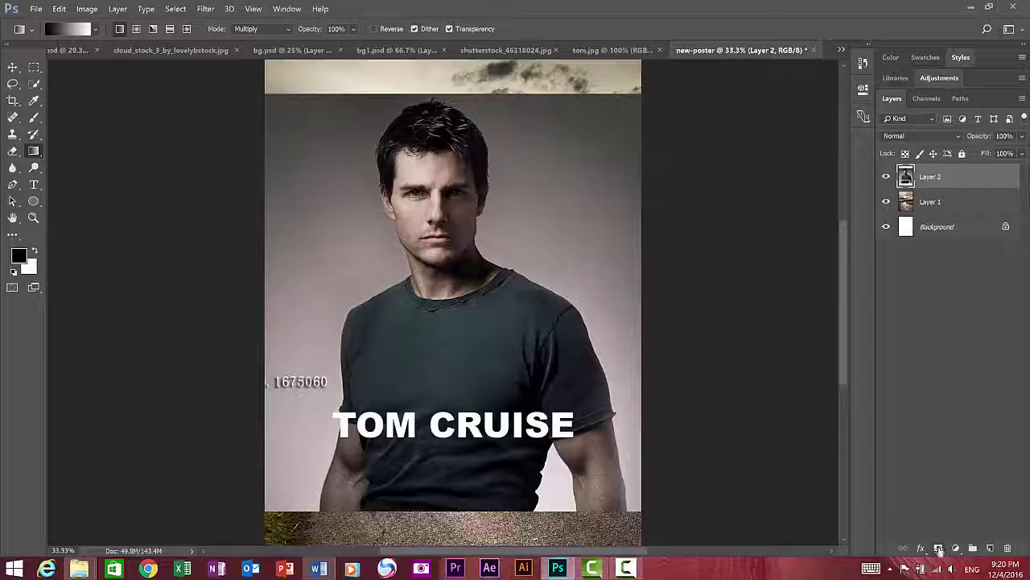
# Add a mask to the portrait and fade its left and right sides with reversed gradients
pyautogui.click(938, 548)
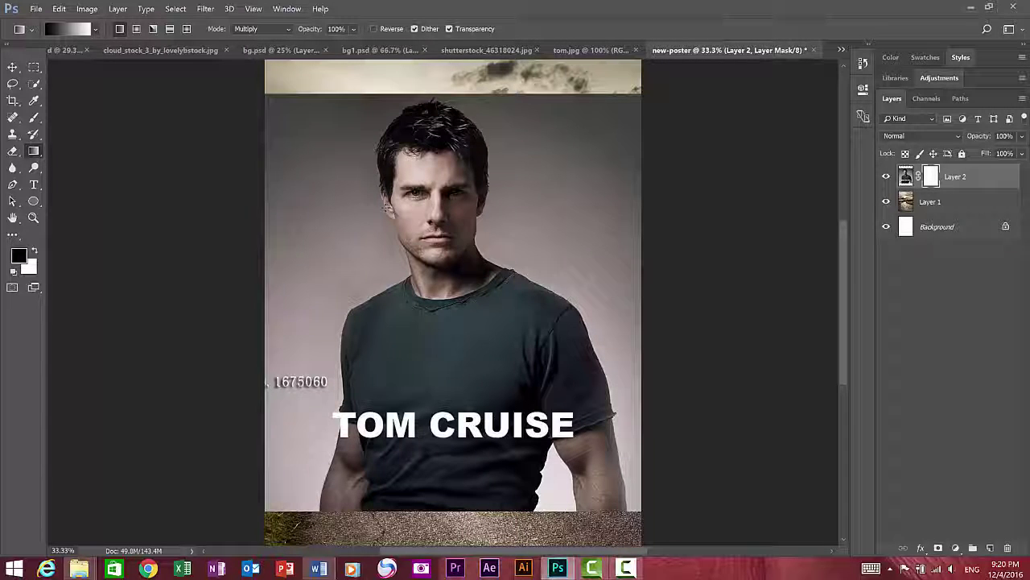
pyautogui.hotkey('ctrl', 'i')
pyautogui.hotkey('ctrl', 'z')
pyautogui.click(374, 29)
pyautogui.moveTo(381, 203); pyautogui.dragTo(264, 202)
pyautogui.moveTo(473, 177); pyautogui.dragTo(593, 177)
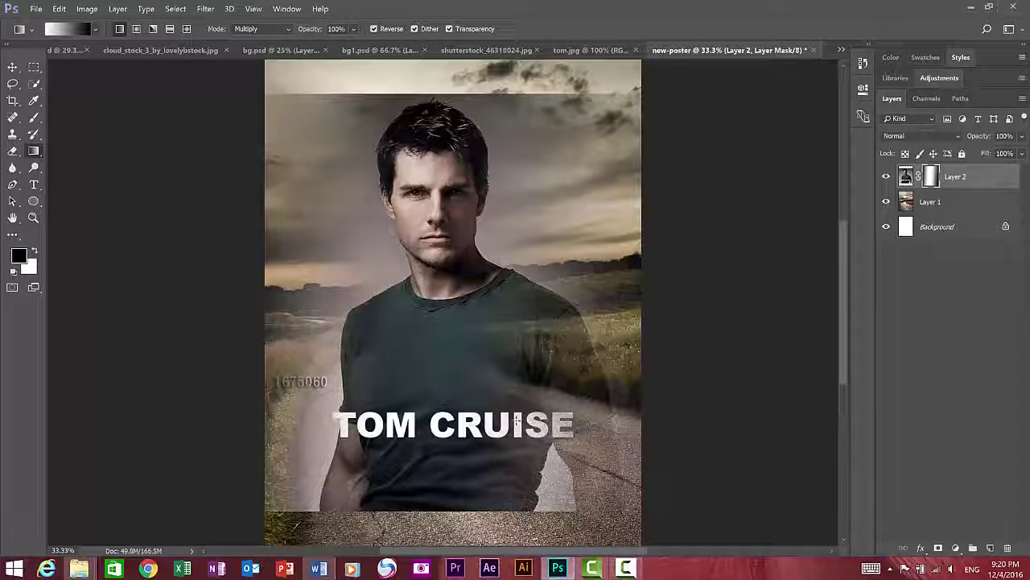
# Fade the lower shirt and TOM CRUISE text into the road with mask gradients
pyautogui.moveTo(459, 348)
pyautogui.mouseDown()
pyautogui.moveTo(454, 431)
pyautogui.moveTo(447, 386)
pyautogui.mouseUp()
pyautogui.moveTo(444, 346); pyautogui.dragTo(437, 545)
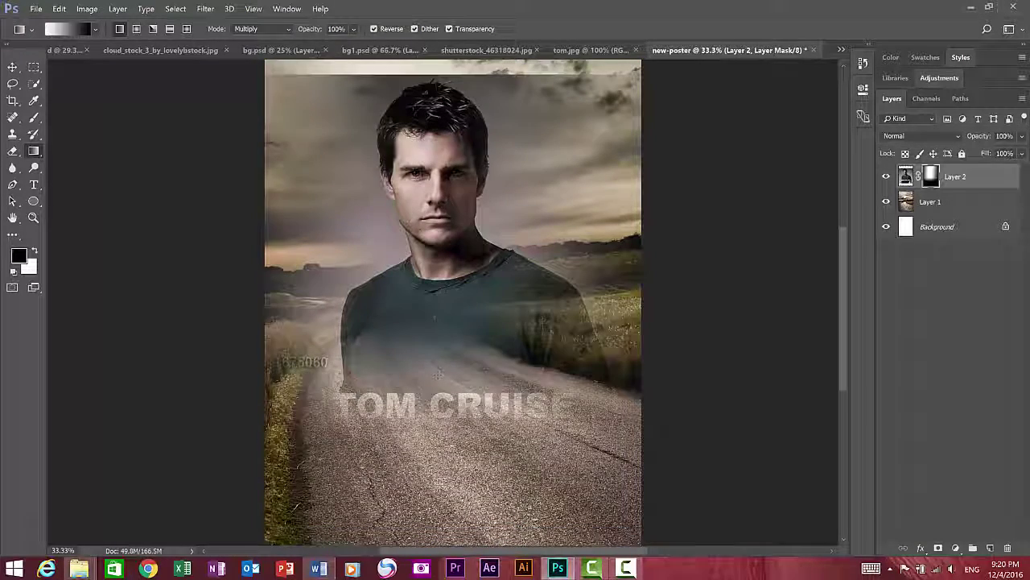
pyautogui.moveTo(443, 343); pyautogui.dragTo(444, 406)
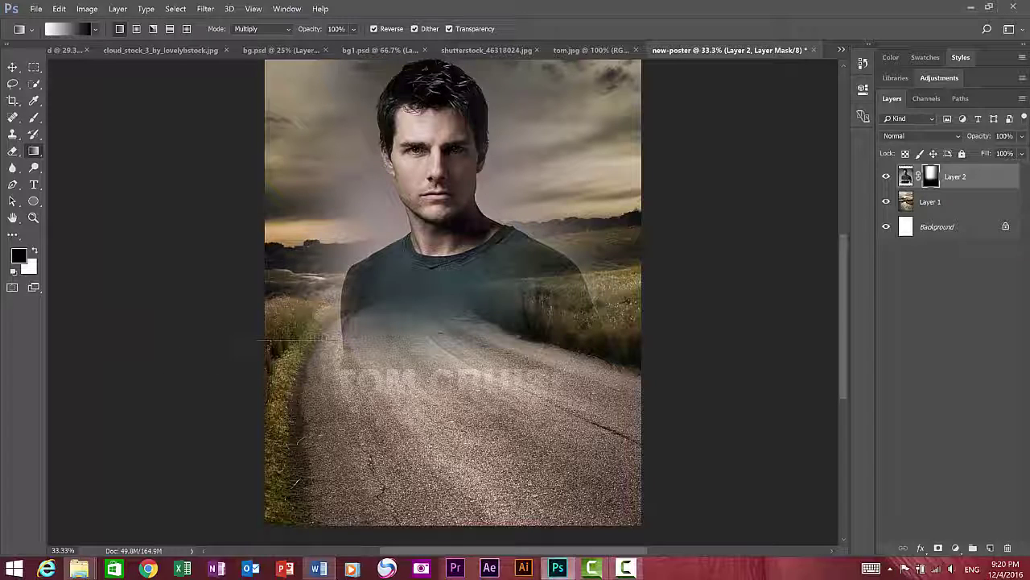
pyautogui.moveTo(464, 379); pyautogui.dragTo(465, 535)
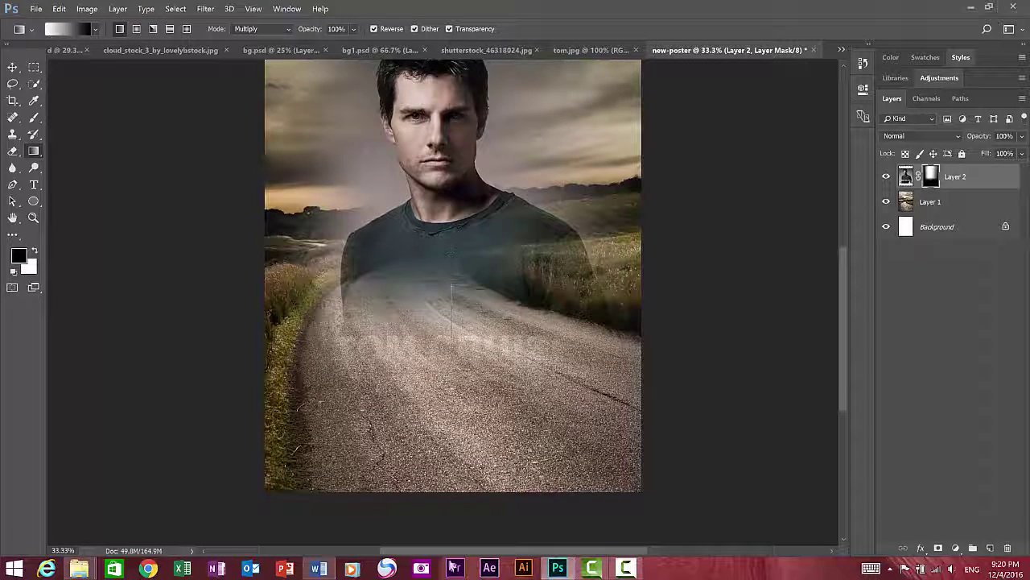
pyautogui.moveTo(461, 346); pyautogui.dragTo(464, 319)
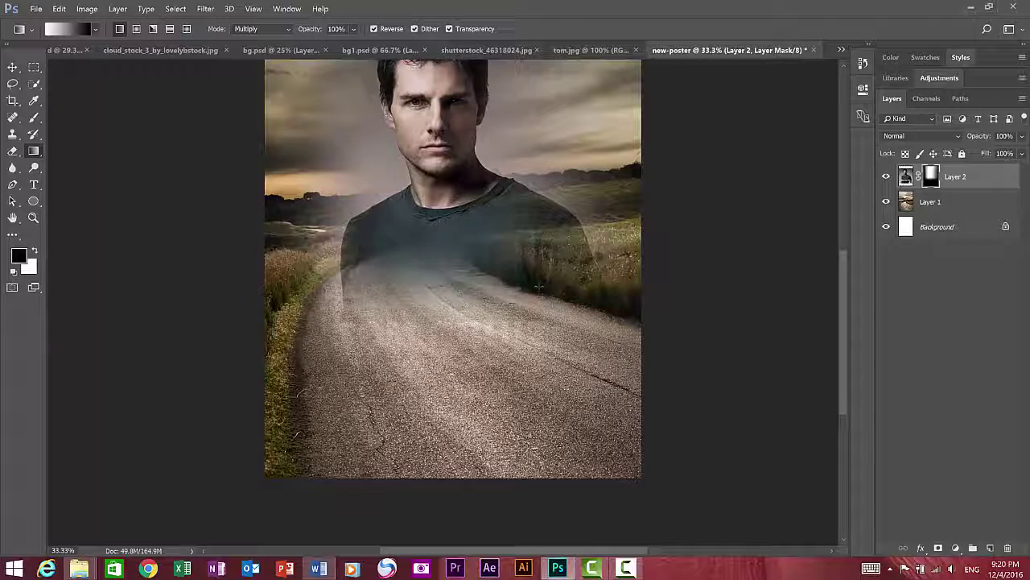
# Fade the area above the head into the sky with mask gradients
pyautogui.scroll(3, 574, 314)
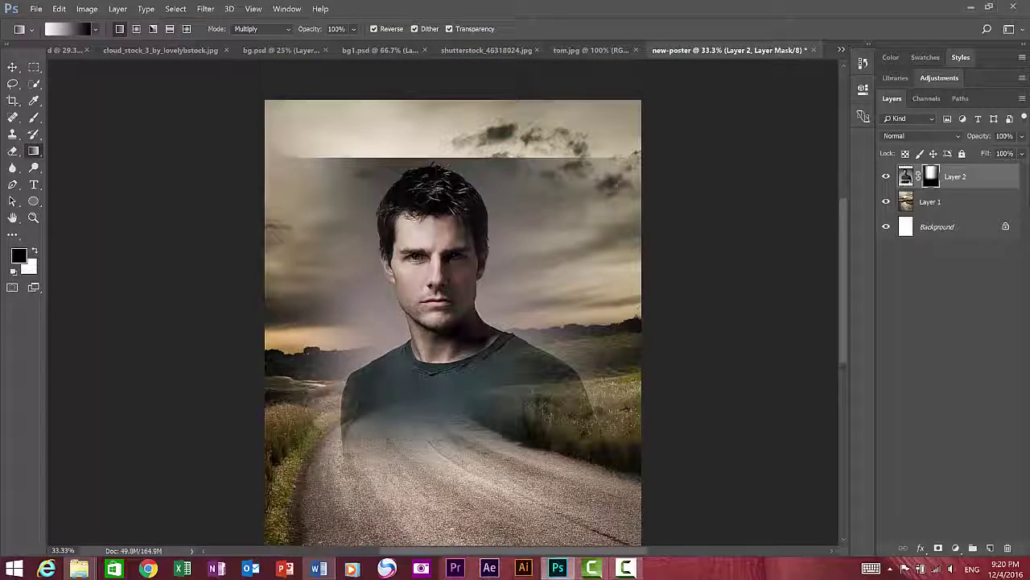
pyautogui.scroll(5, 443, 203)
pyautogui.moveTo(433, 277)
pyautogui.mouseDown()
pyautogui.moveTo(449, 137)
pyautogui.moveTo(433, 272)
pyautogui.mouseUp()
pyautogui.moveTo(423, 171); pyautogui.dragTo(422, 266)
pyautogui.moveTo(465, 191); pyautogui.dragTo(472, 161)
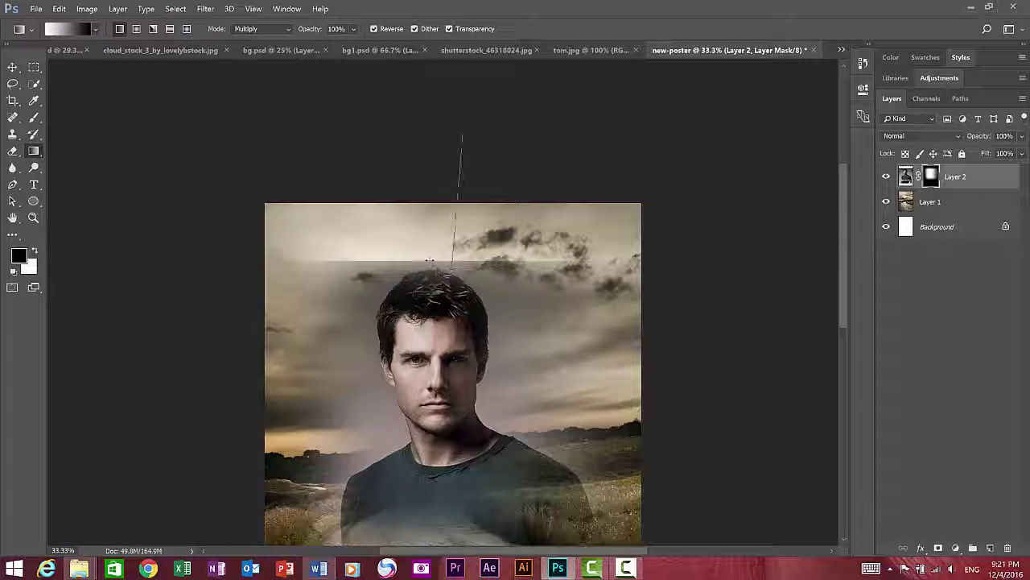
pyautogui.hscroll(-1, 452, 375)
pyautogui.hscroll(1, 521, 323)
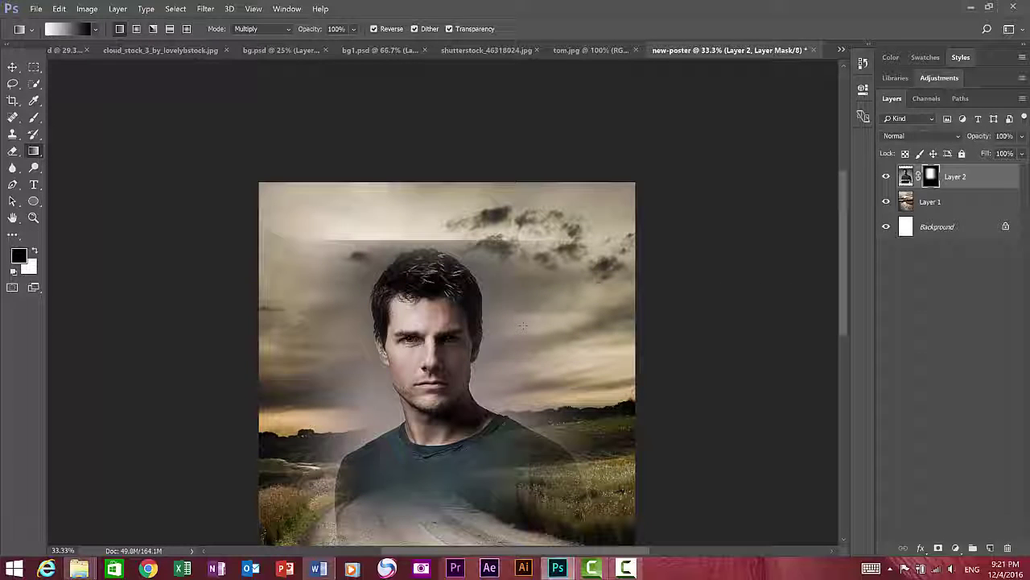
pyautogui.press('z')
pyautogui.click(423, 348)
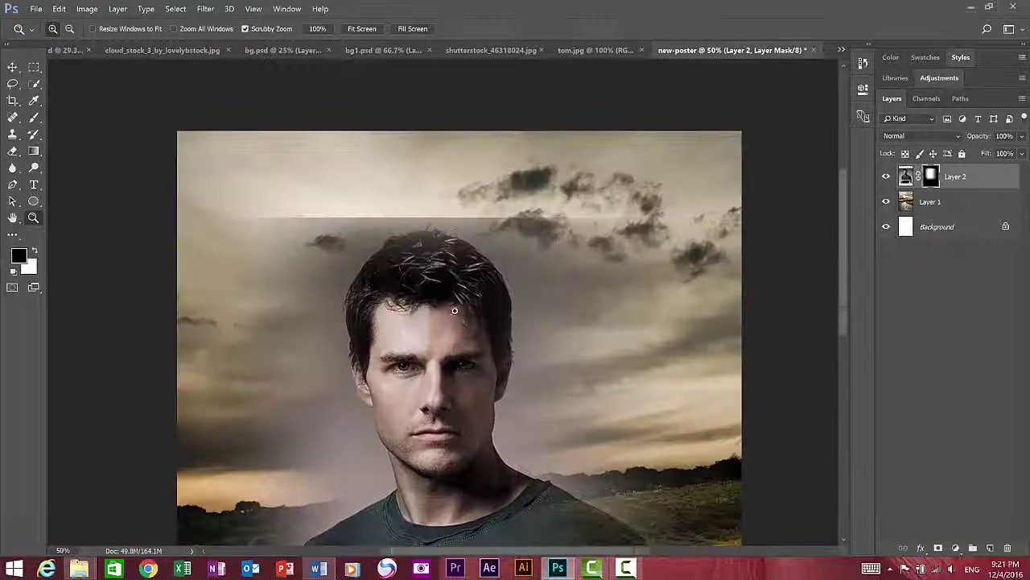
# Fade more of the top of the head into the sky with mask gradients
pyautogui.click(33, 150)
pyautogui.moveTo(448, 141); pyautogui.dragTo(448, 224)
pyautogui.moveTo(442, 142); pyautogui.dragTo(441, 237)
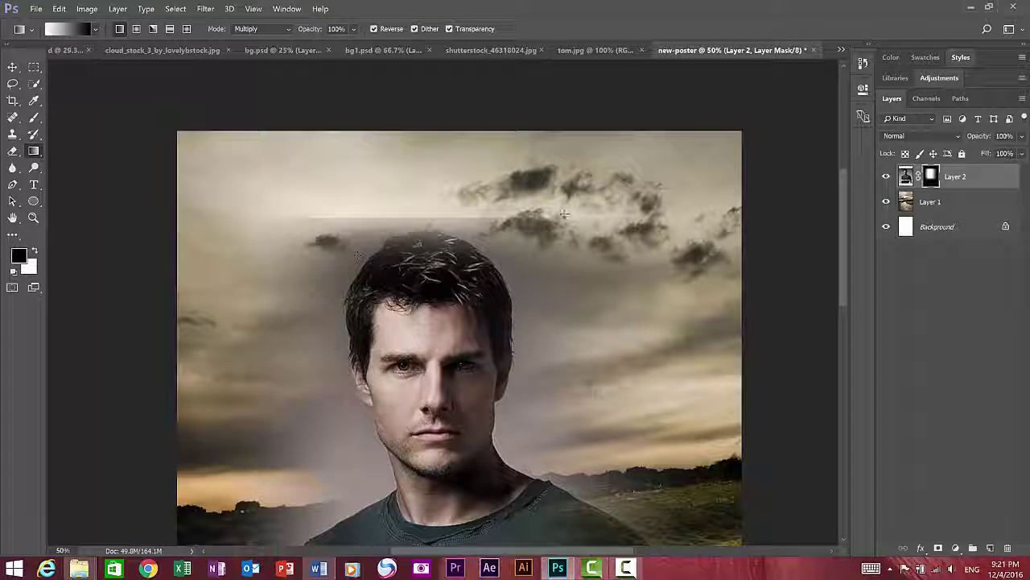
pyautogui.hscroll(1, 653, 226)
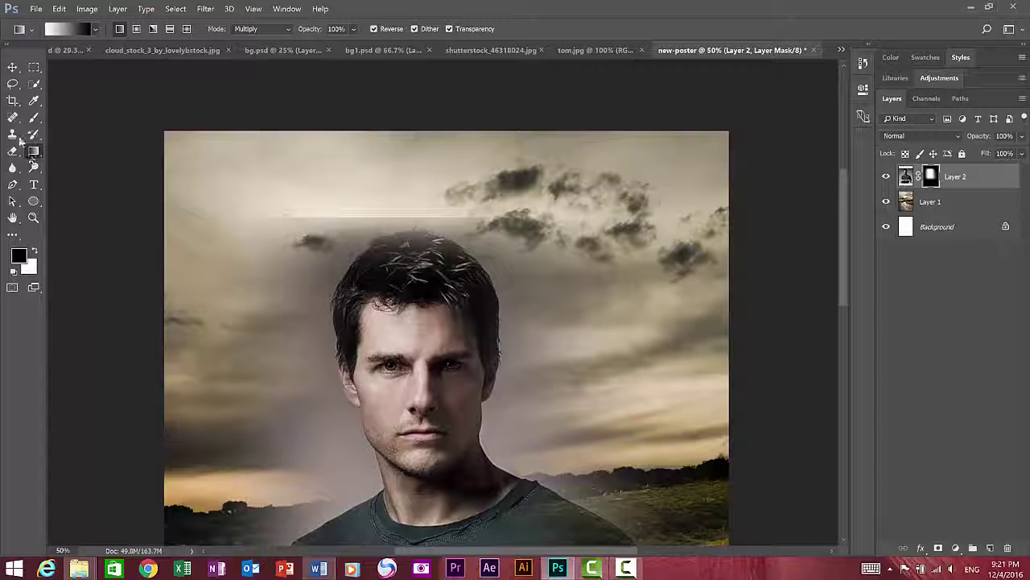
# Set the Eraser on the portrait pixels to 15% opacity, 13% flow, size 250
pyautogui.moveTo(13, 153); pyautogui.dragTo(80, 151)
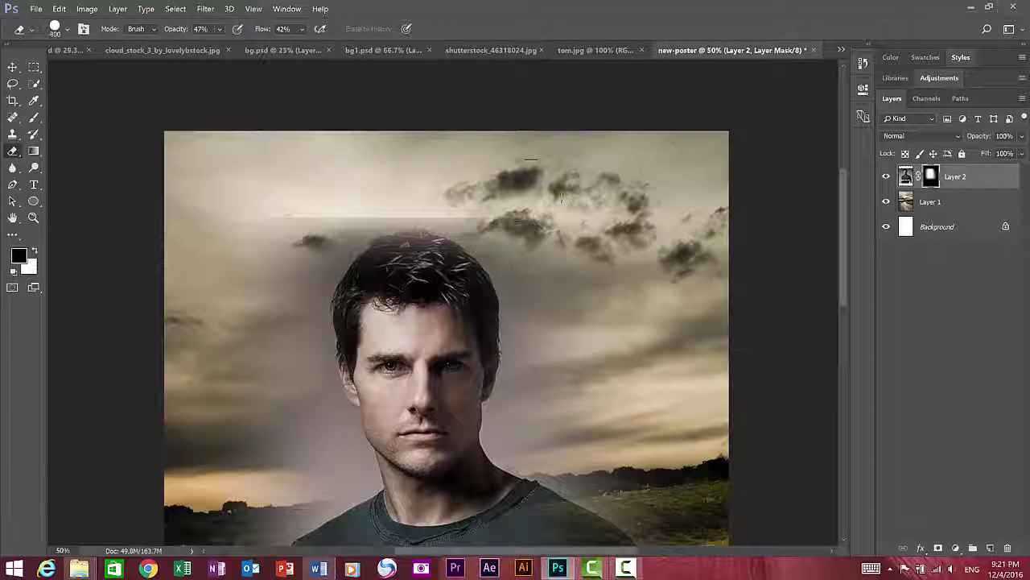
pyautogui.hotkey('ctrl', '2')
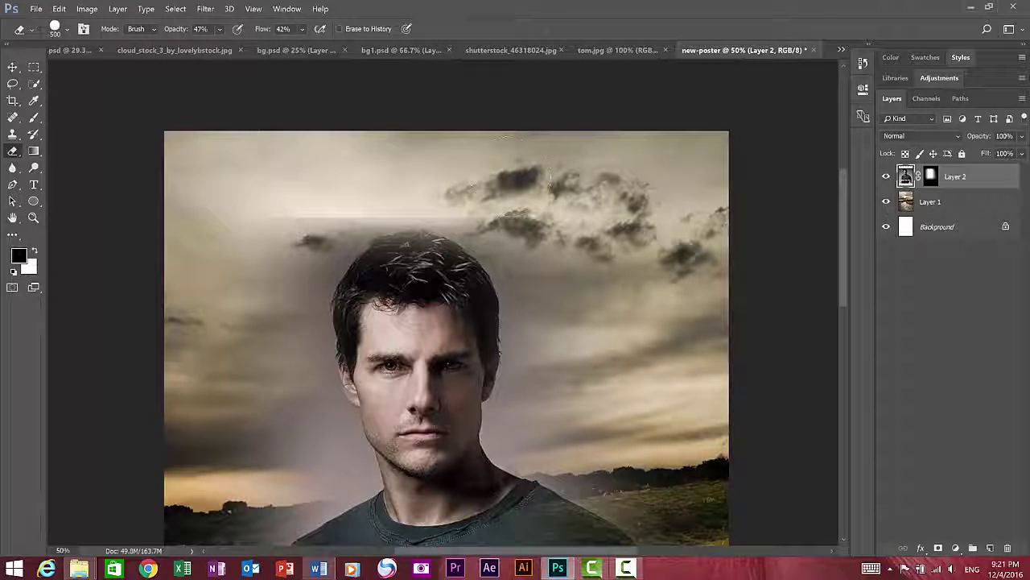
pyautogui.moveTo(516, 144); pyautogui.dragTo(269, 161)
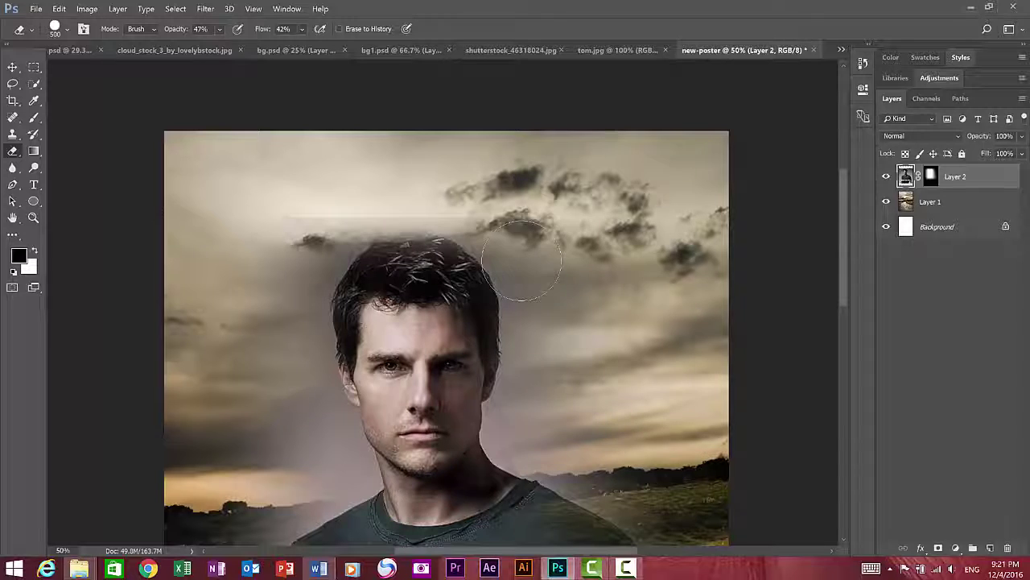
pyautogui.hotkey('ctrl', 'z')
pyautogui.moveTo(201, 48); pyautogui.dragTo(199, 46)
pyautogui.moveTo(302, 35); pyautogui.dragTo(279, 47)
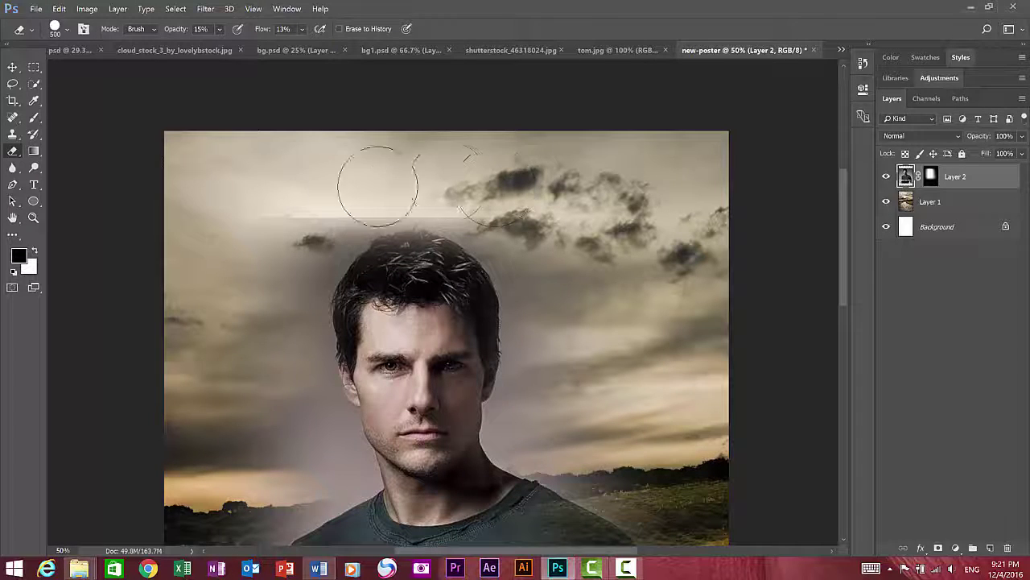
pyautogui.press('[')
pyautogui.press('[')
pyautogui.press('[')
# Lightly erase the cloud edge and haze above the hair, raising flow to 24%
pyautogui.moveTo(459, 197)
pyautogui.mouseDown()
pyautogui.moveTo(304, 203)
pyautogui.moveTo(314, 215)
pyautogui.mouseUp()
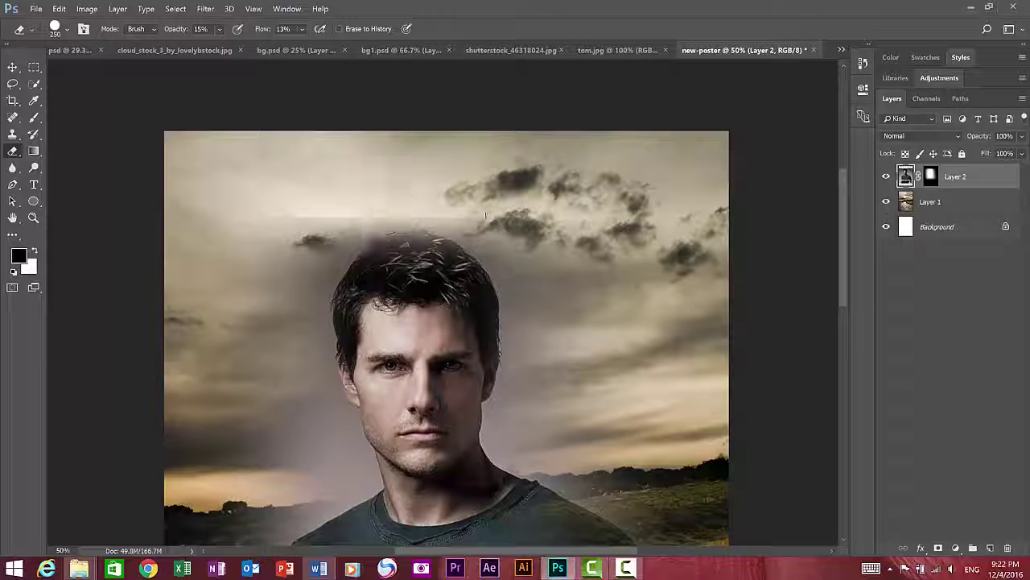
pyautogui.moveTo(317, 204)
pyautogui.mouseDown()
pyautogui.moveTo(344, 202)
pyautogui.moveTo(306, 211)
pyautogui.moveTo(356, 194)
pyautogui.mouseUp()
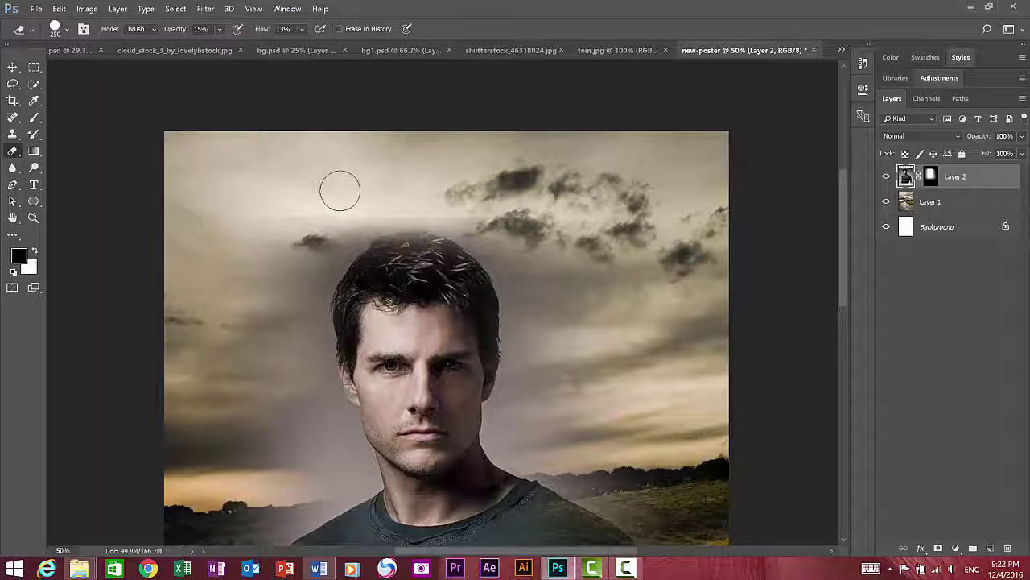
pyautogui.moveTo(311, 237)
pyautogui.mouseDown()
pyautogui.moveTo(426, 203)
pyautogui.moveTo(322, 207)
pyautogui.moveTo(406, 207)
pyautogui.mouseUp()
pyautogui.click(301, 29)
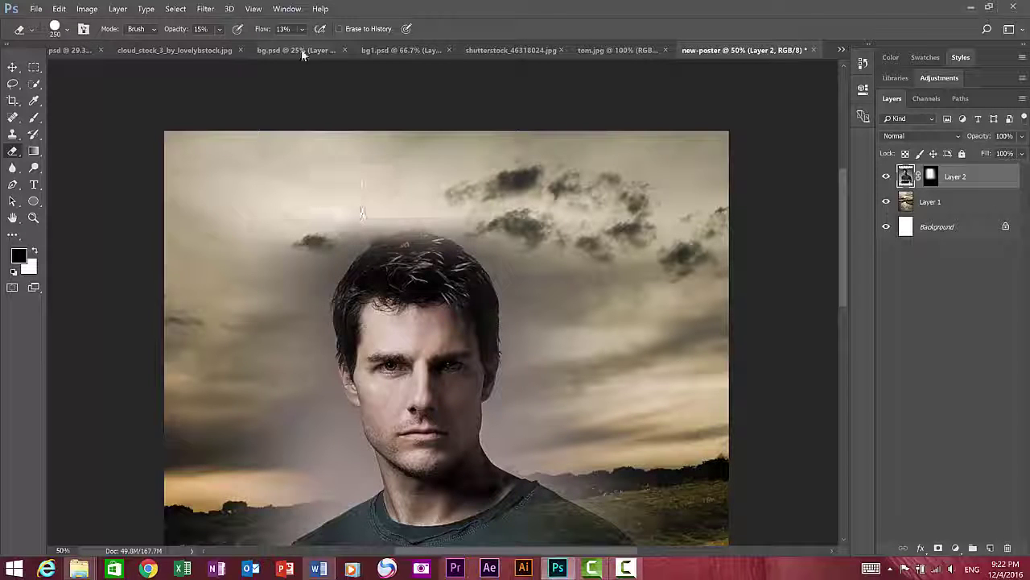
pyautogui.moveTo(298, 50); pyautogui.dragTo(313, 50)
pyautogui.moveTo(315, 208)
pyautogui.mouseDown()
pyautogui.moveTo(556, 212)
pyautogui.moveTo(322, 207)
pyautogui.moveTo(389, 210)
pyautogui.mouseUp()
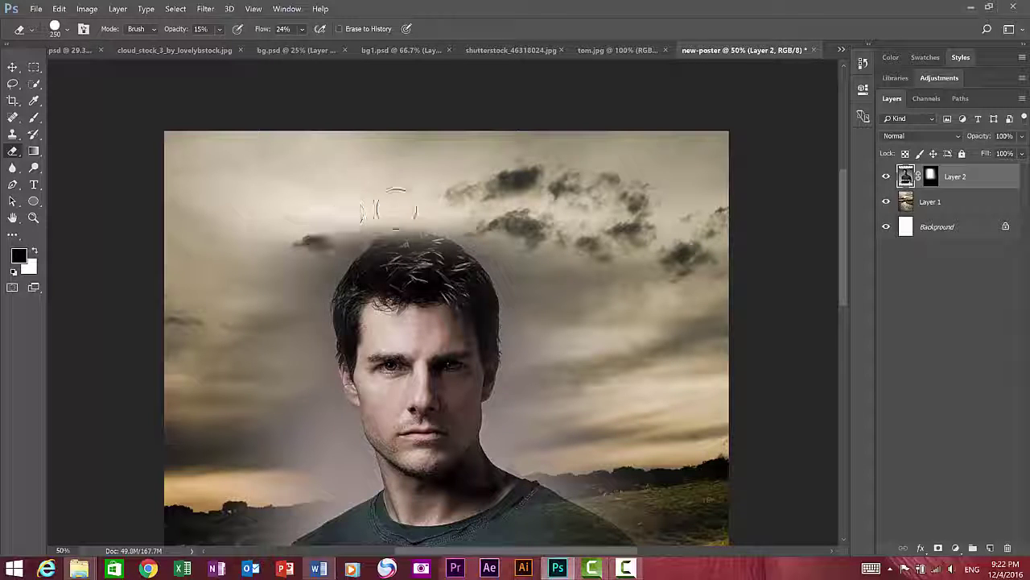
pyautogui.moveTo(477, 211); pyautogui.dragTo(349, 200)
# Zoom in and keep softening the sky above the head, then zoom back out
pyautogui.click(33, 217)
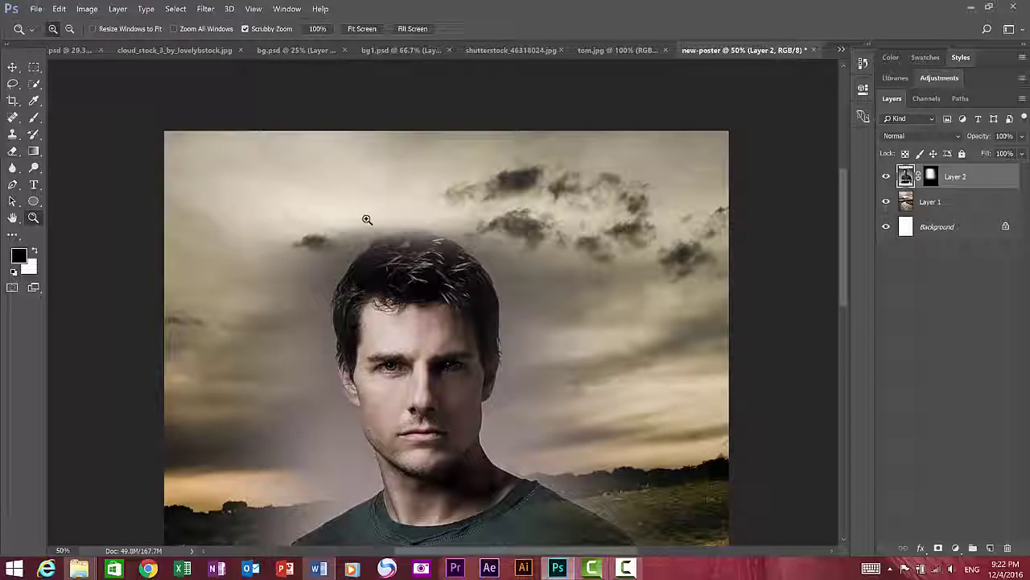
pyautogui.click(439, 225)
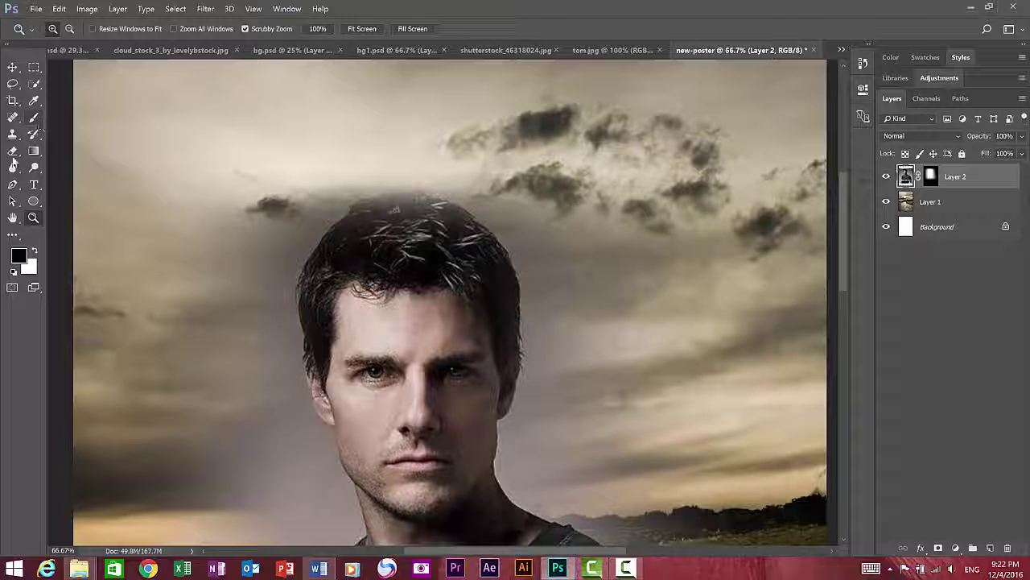
pyautogui.click(12, 151)
pyautogui.moveTo(427, 166); pyautogui.dragTo(326, 171)
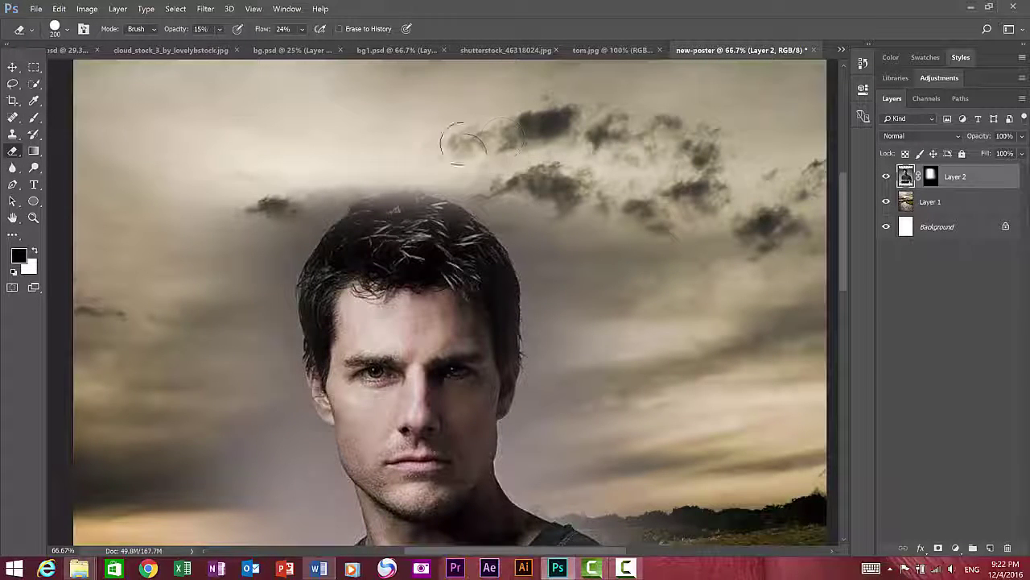
pyautogui.moveTo(229, 176); pyautogui.dragTo(173, 176)
pyautogui.moveTo(240, 172); pyautogui.dragTo(199, 178)
pyautogui.moveTo(498, 174); pyautogui.dragTo(423, 165)
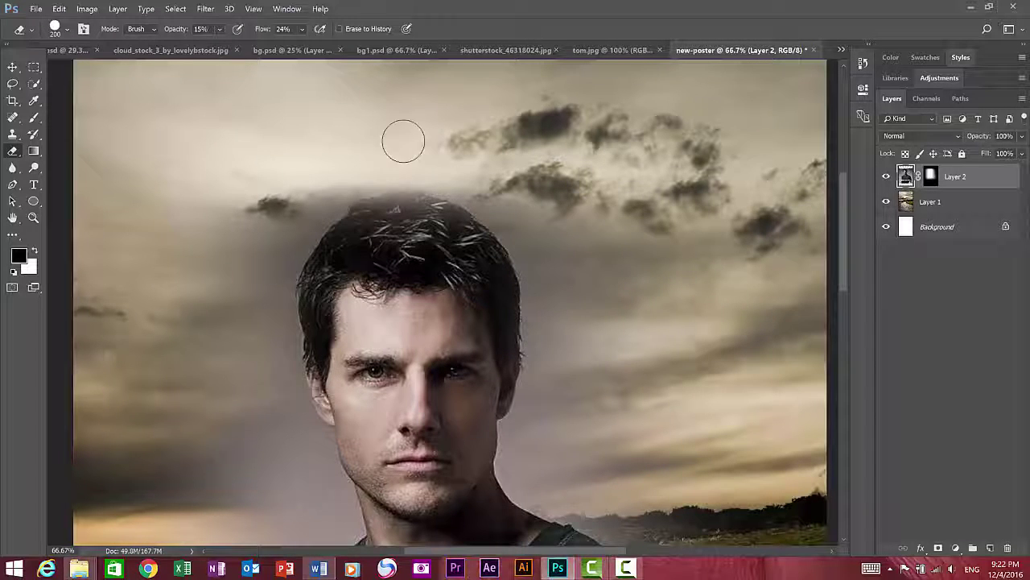
pyautogui.press('z')
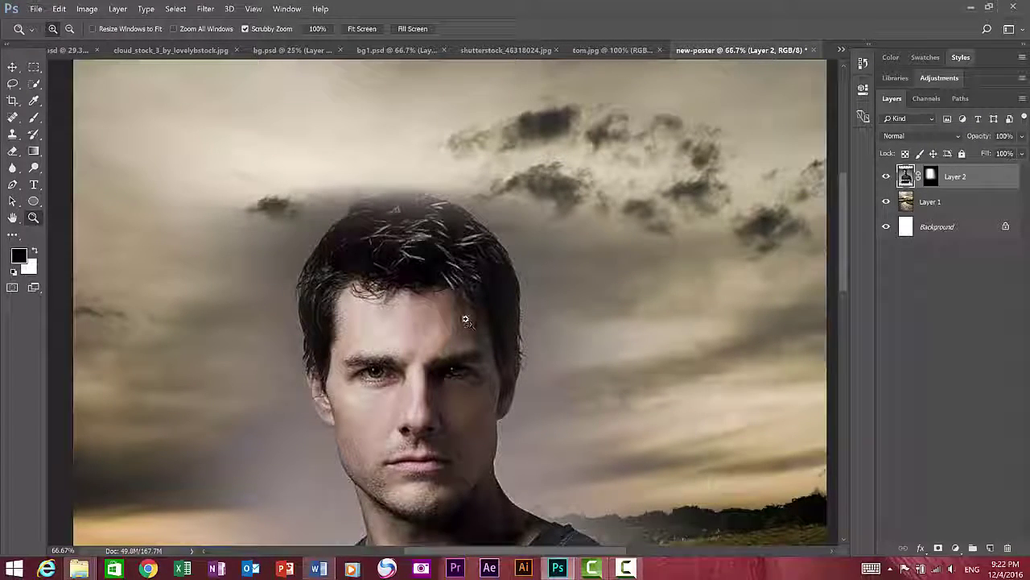
pyautogui.keyDown('alt'); pyautogui.click(466, 320); pyautogui.keyUp('alt')
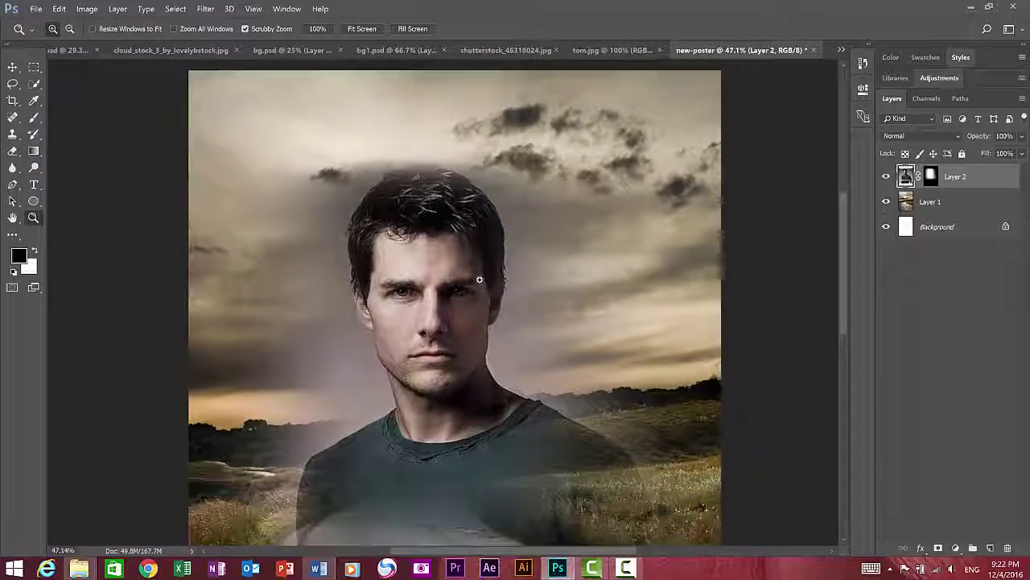
# Fade the road area below the shirt with a gradient on the portrait mask
pyautogui.scroll(-3, 479, 280)
pyautogui.scroll(1, 479, 280)
pyautogui.press('g')
pyautogui.click(931, 176)
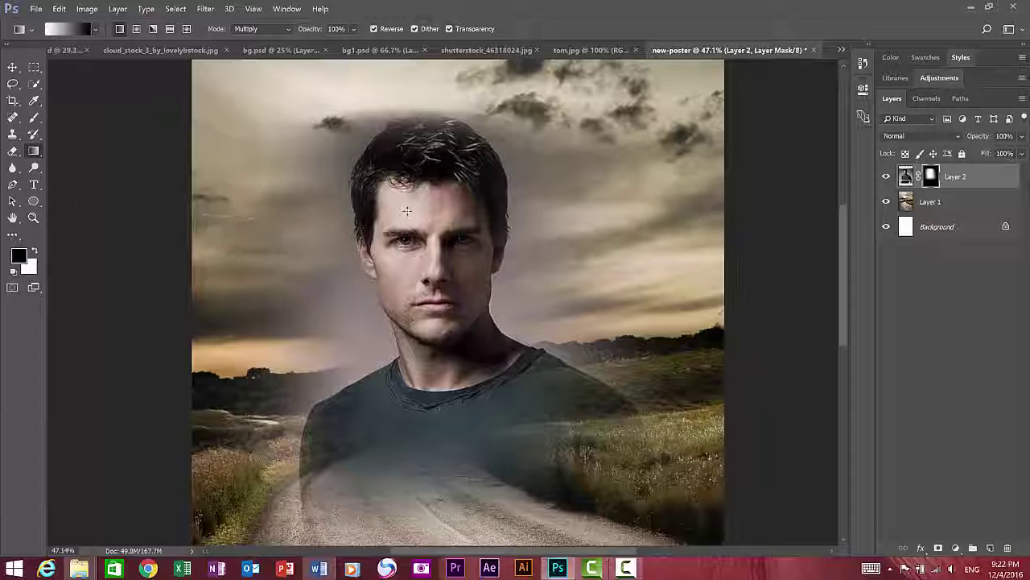
pyautogui.hscroll(-2, 479, 302)
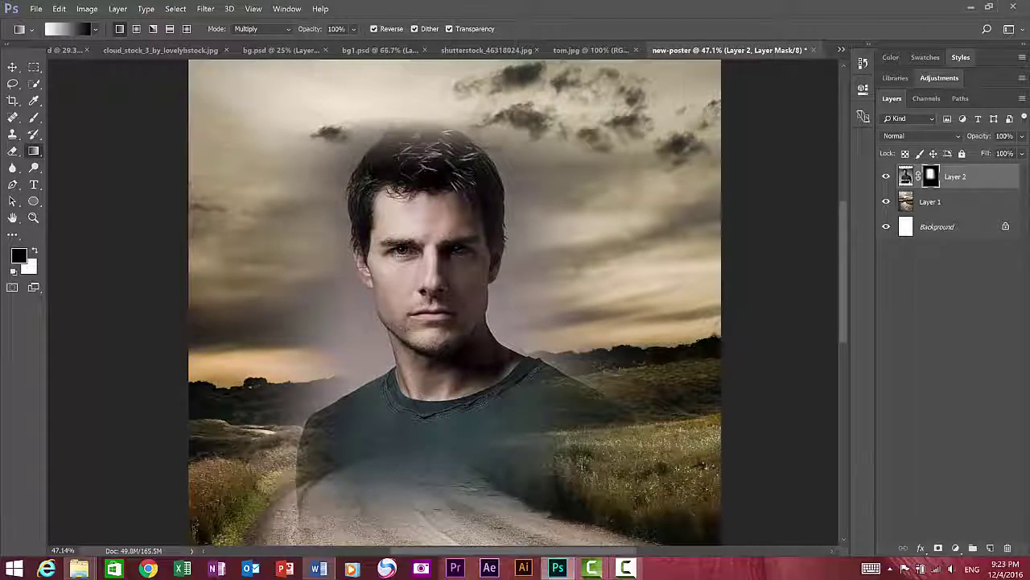
pyautogui.scroll(-2, 326, 387)
pyautogui.scroll(-1, 326, 386)
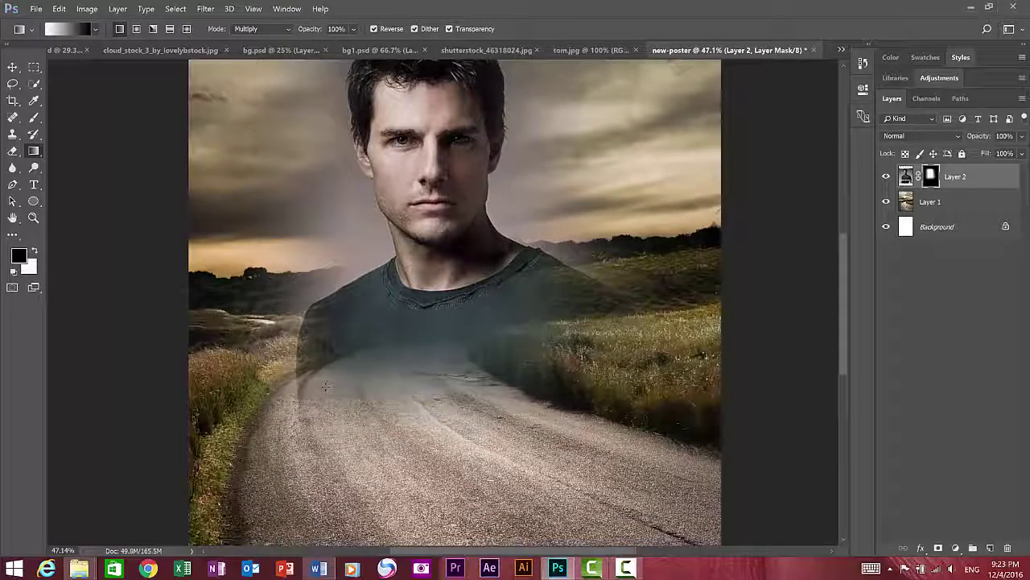
pyautogui.moveTo(326, 386); pyautogui.dragTo(321, 339)
pyautogui.press('z')
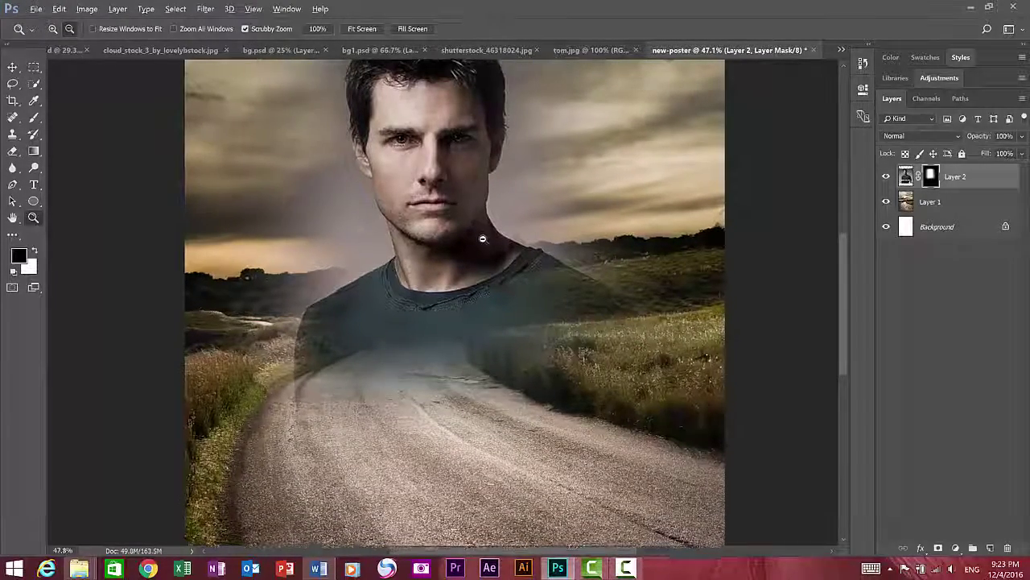
pyautogui.scroll(-2, 476, 217)
pyautogui.scroll(1, 515, 241)
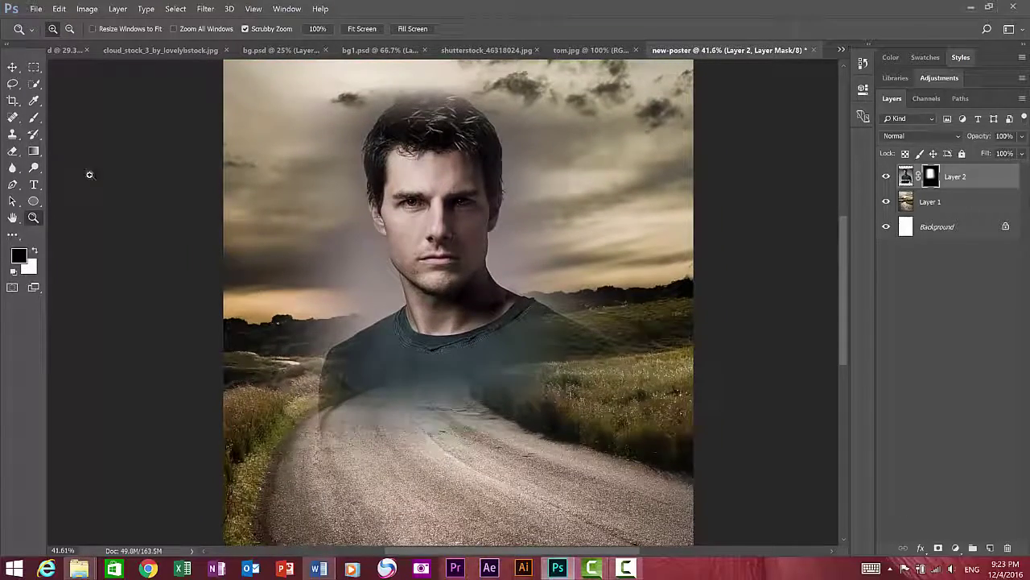
# Move the portrait layer slightly left and down, then zoom out
pyautogui.press('v')
pyautogui.moveTo(451, 221); pyautogui.dragTo(433, 234)
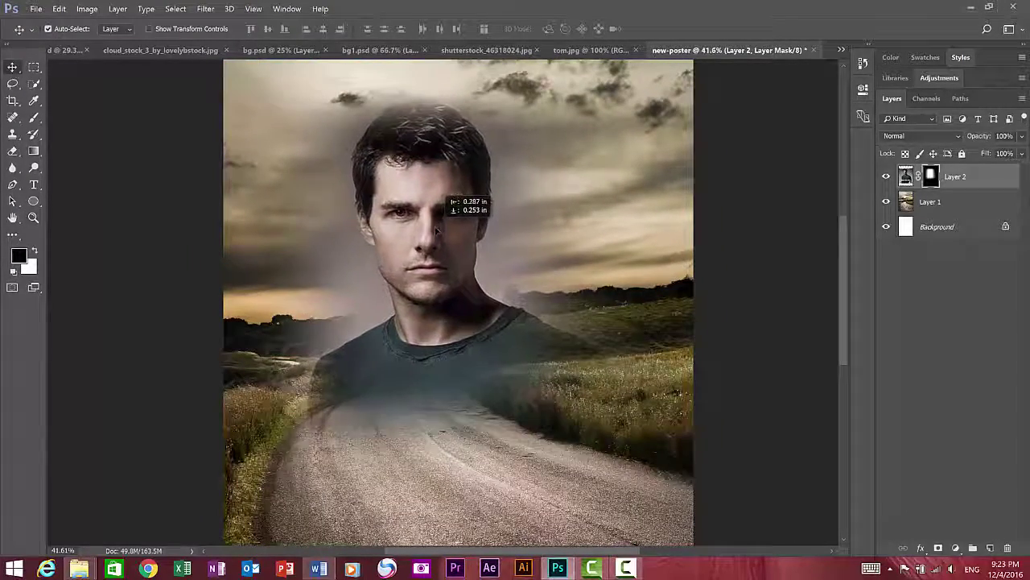
pyautogui.moveTo(433, 234); pyautogui.dragTo(444, 243)
pyautogui.hotkey('ctrl', '-')
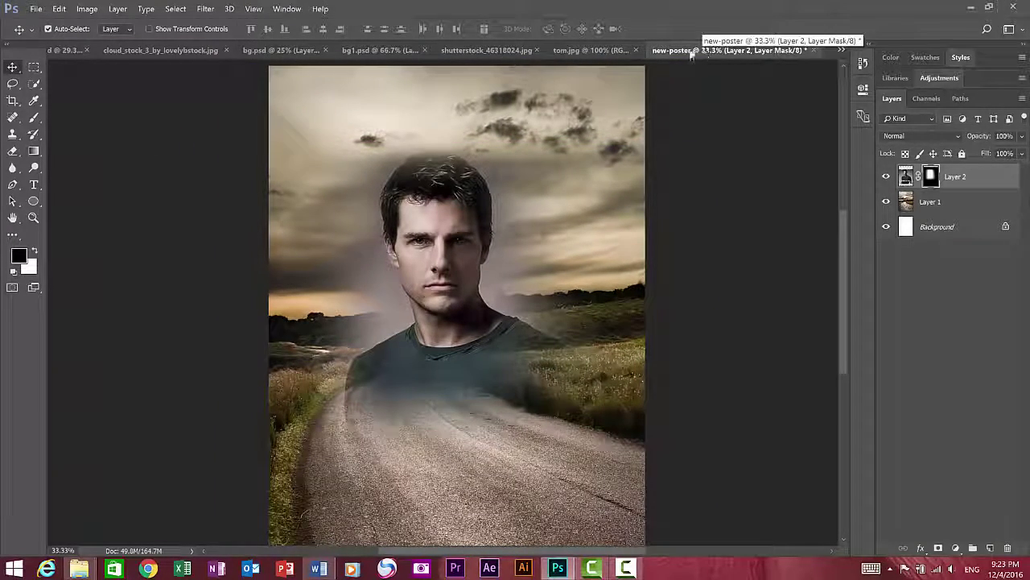
# Open the cloud_stock_3_by_lovelybstock.jpg image
pyautogui.click(287, 50)
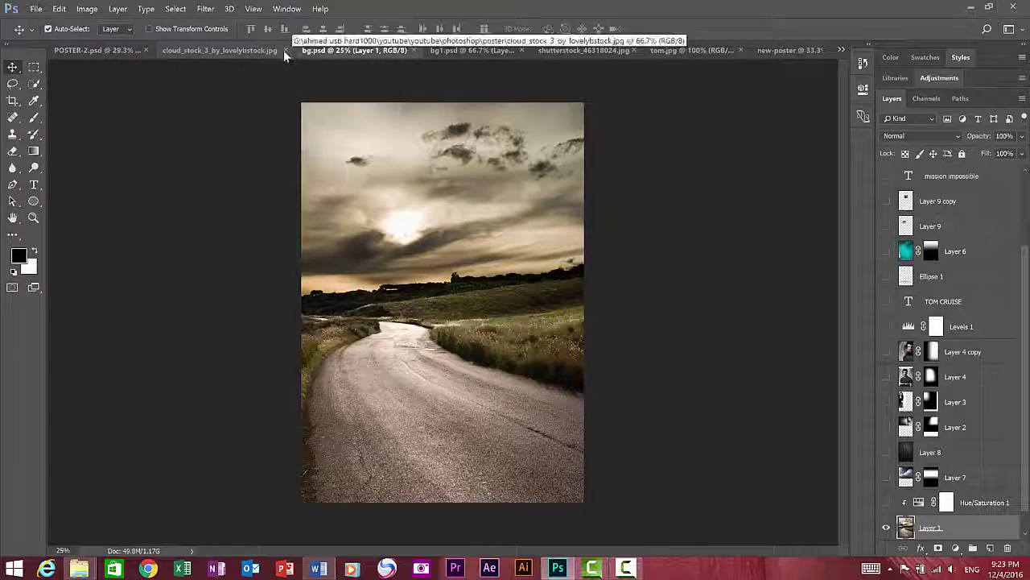
pyautogui.click(286, 50)
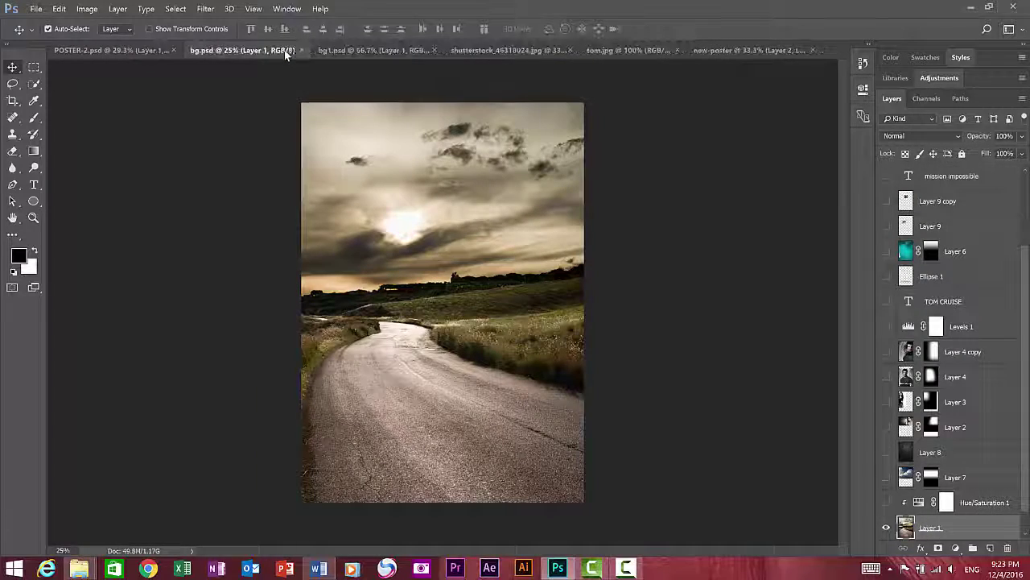
pyautogui.click(36, 9)
pyautogui.click(48, 30)
pyautogui.click(371, 105)
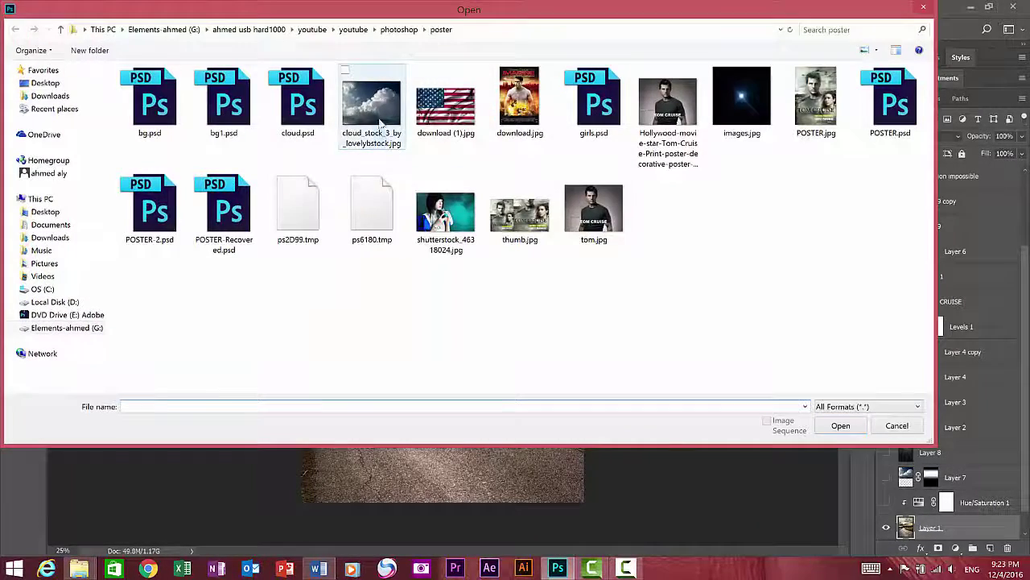
pyautogui.click(841, 425)
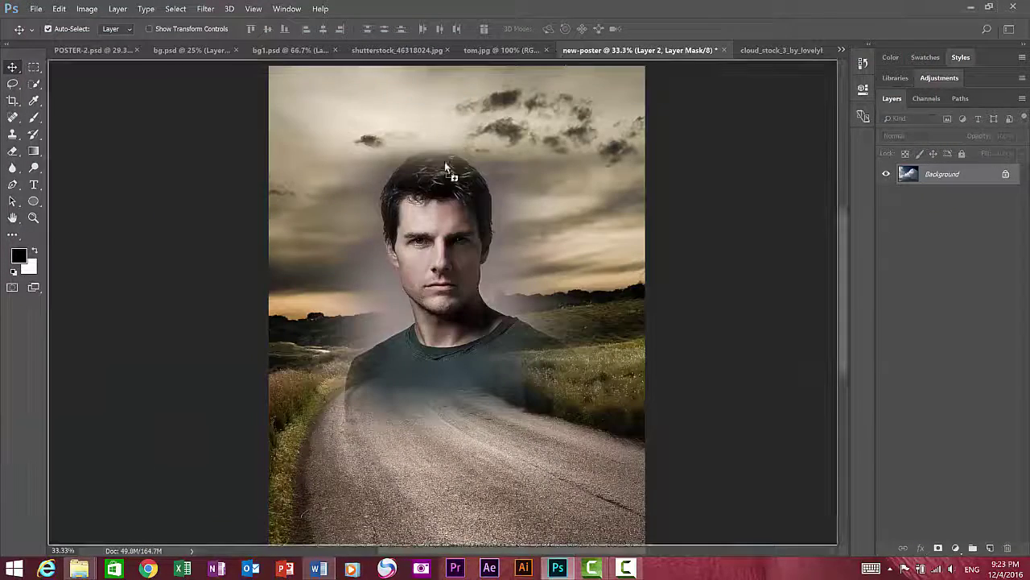
# Drag the clouds into new-poster, enlarge them over the sky, and place them beneath the portrait
pyautogui.moveTo(557, 54); pyautogui.dragTo(482, 201)
pyautogui.hotkey('ctrl', 't')
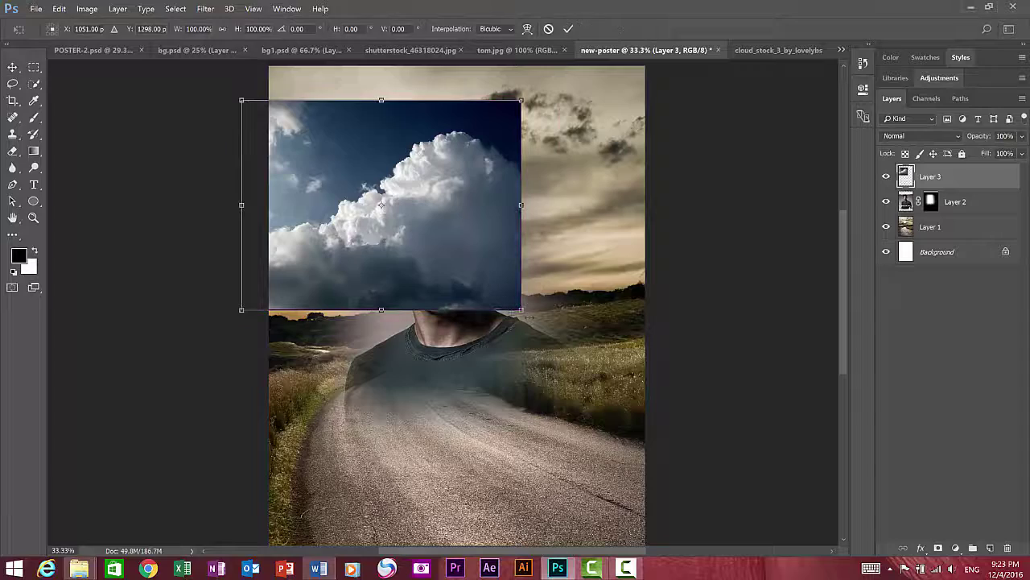
pyautogui.moveTo(521, 307); pyautogui.dragTo(660, 399)
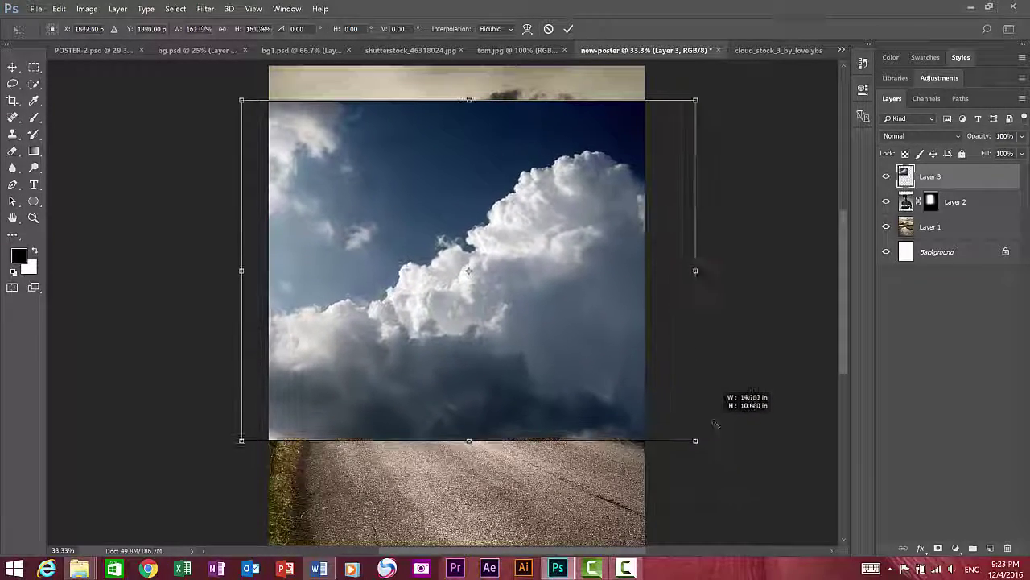
pyautogui.moveTo(661, 400); pyautogui.dragTo(709, 451)
pyautogui.press('Return')
pyautogui.moveTo(955, 177); pyautogui.dragTo(907, 211)
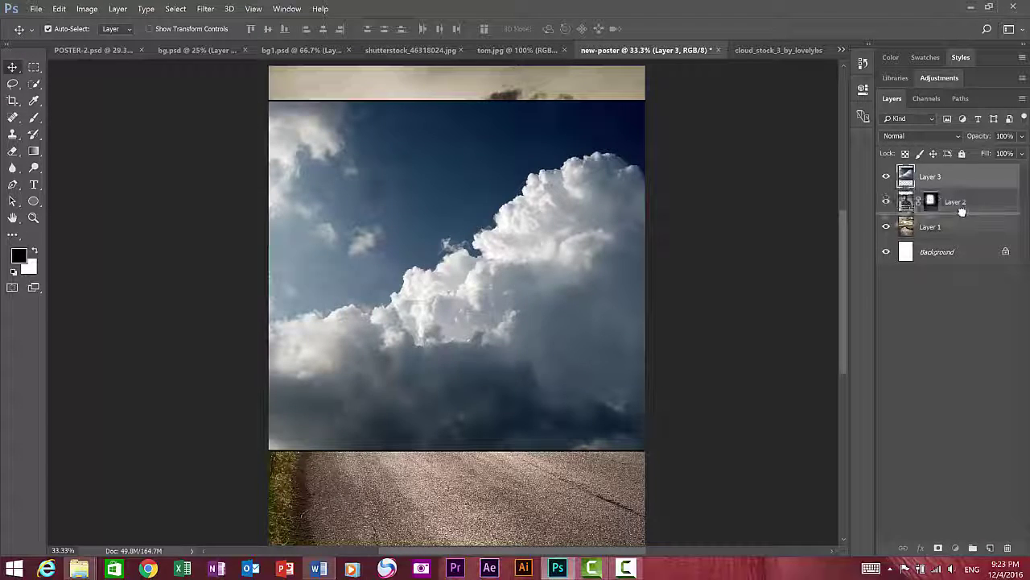
# Select the Gradient tool and add a layer mask to the cloud layer, Layer 3
pyautogui.click(33, 151)
pyautogui.click(88, 146)
pyautogui.scroll(-1, 691, 294)
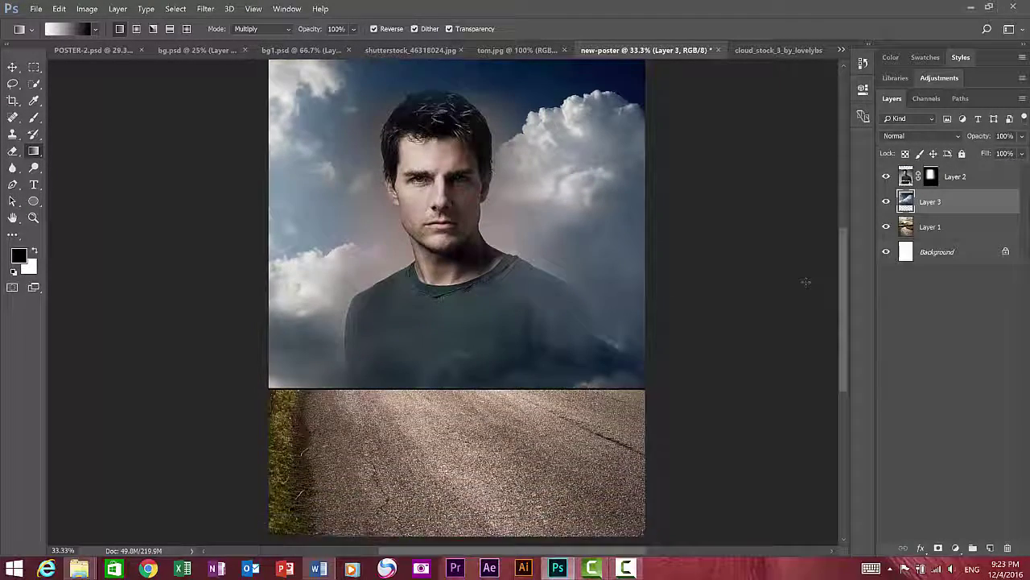
pyautogui.click(938, 548)
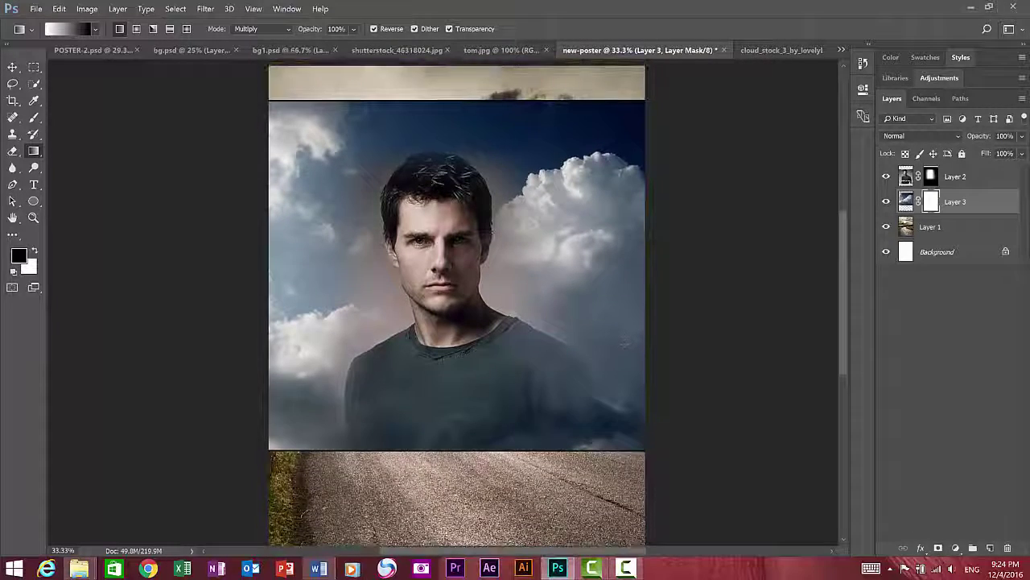
# Drag black-to-white gradients on the mask so the clouds fade down into the road
pyautogui.moveTo(379, 303); pyautogui.dragTo(379, 450)
pyautogui.scroll(-1, 483, 322)
pyautogui.moveTo(401, 273); pyautogui.dragTo(401, 390)
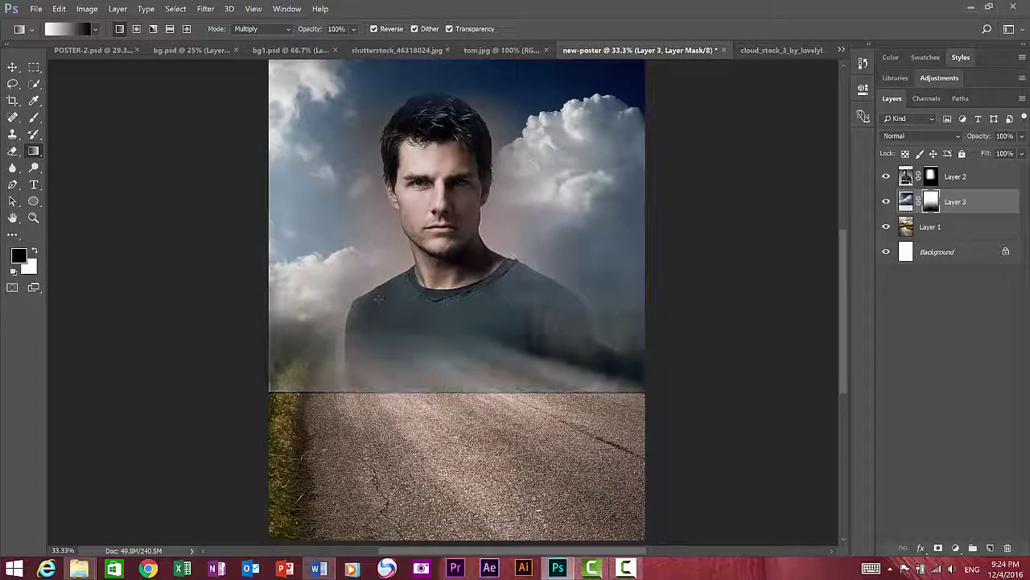
pyautogui.scroll(-5, 371, 139)
pyautogui.moveTo(371, 139); pyautogui.dragTo(371, 178)
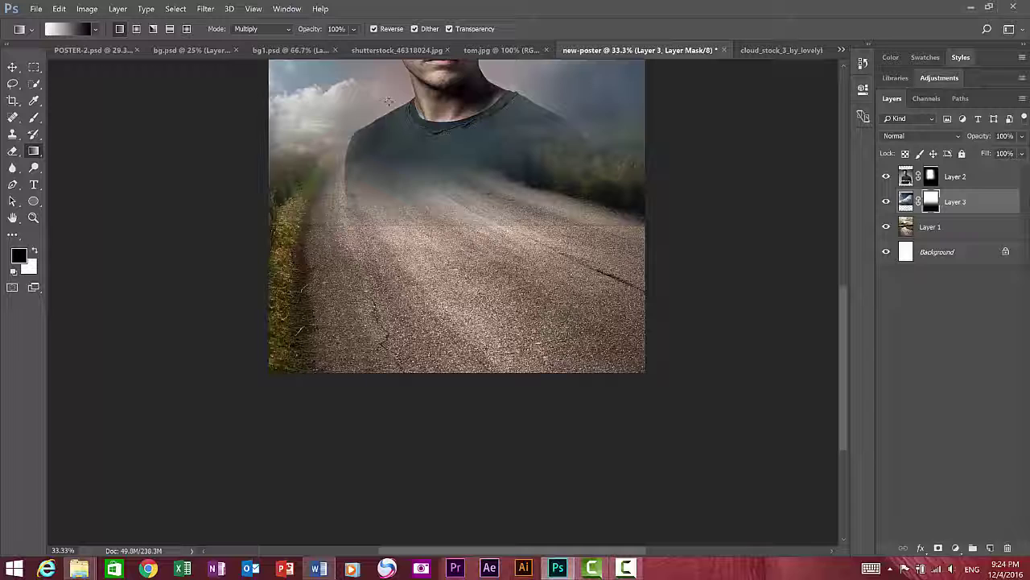
pyautogui.scroll(1, 394, 148)
pyautogui.hotkey('ctrl', '-')
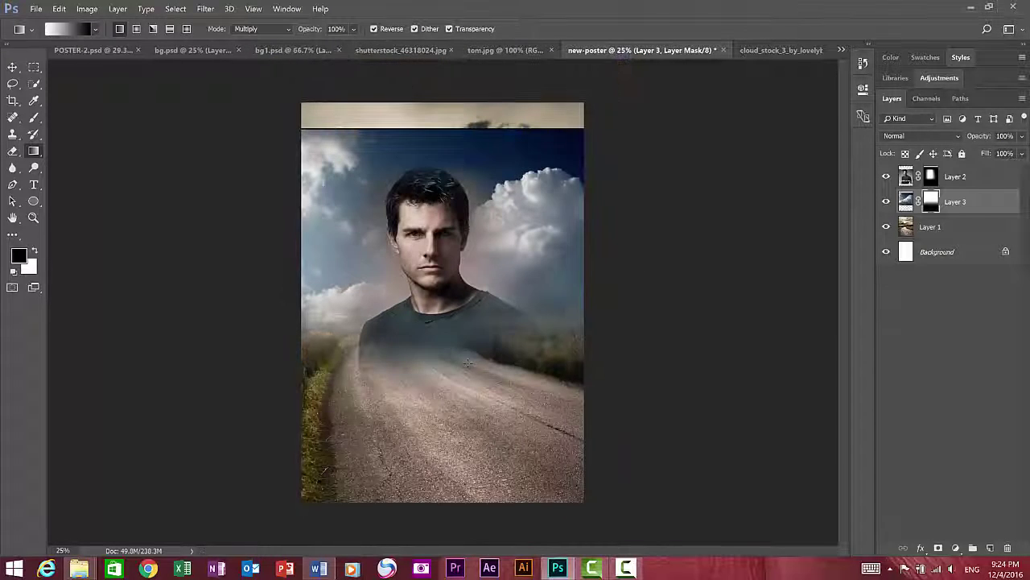
# Blend the top and both sides of the clouds into the original sky with mask gradients
pyautogui.moveTo(443, 108); pyautogui.dragTo(443, 173)
pyautogui.moveTo(422, 131); pyautogui.dragTo(422, 241)
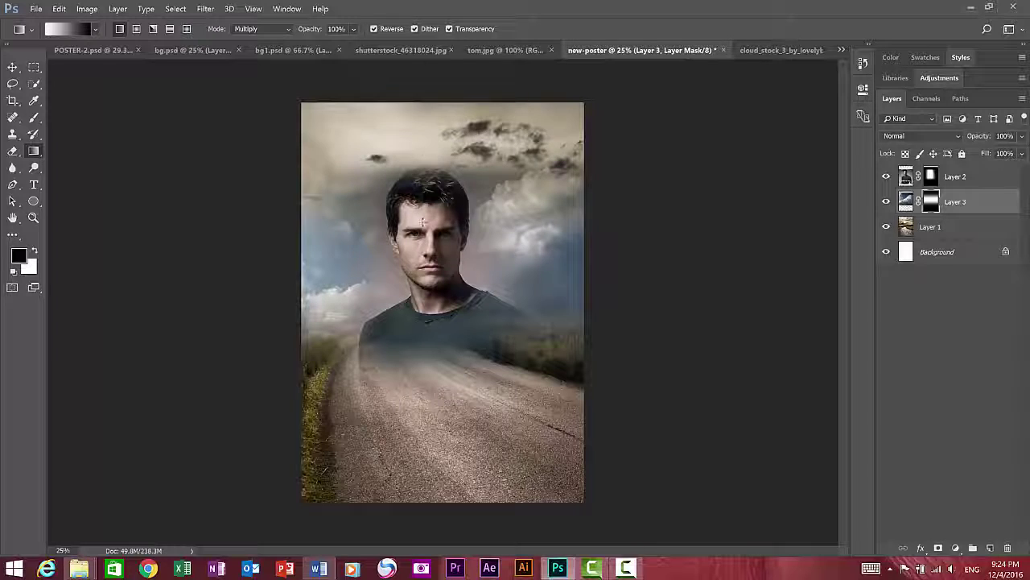
pyautogui.moveTo(499, 234); pyautogui.dragTo(829, 233)
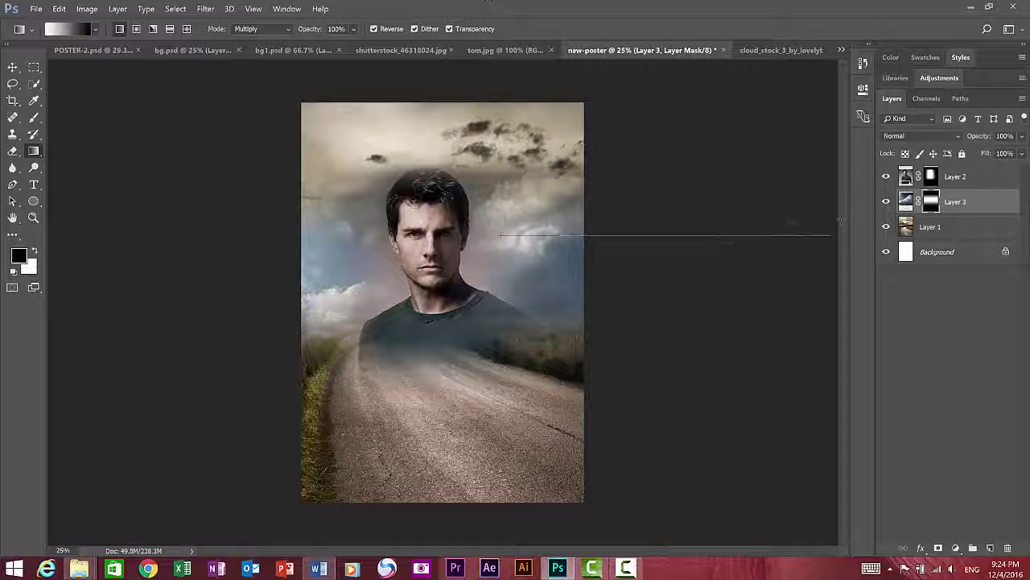
pyautogui.moveTo(374, 224); pyautogui.dragTo(63, 226)
pyautogui.moveTo(373, 227); pyautogui.dragTo(272, 230)
pyautogui.moveTo(415, 197); pyautogui.dragTo(404, 150)
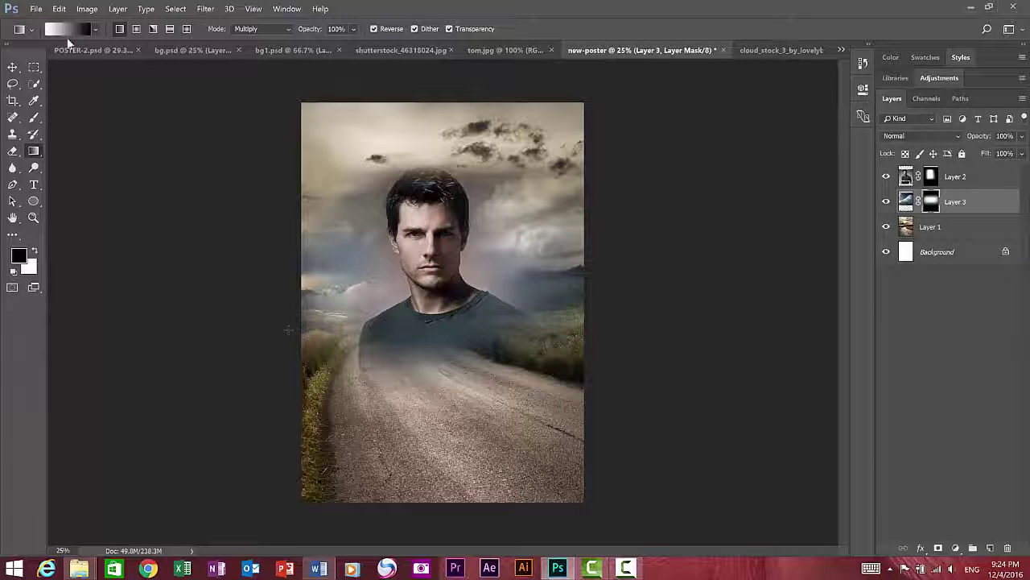
# Fit the poster to the window, zoom in to check, and bring up bg1.psd
pyautogui.click(12, 68)
pyautogui.click(33, 218)
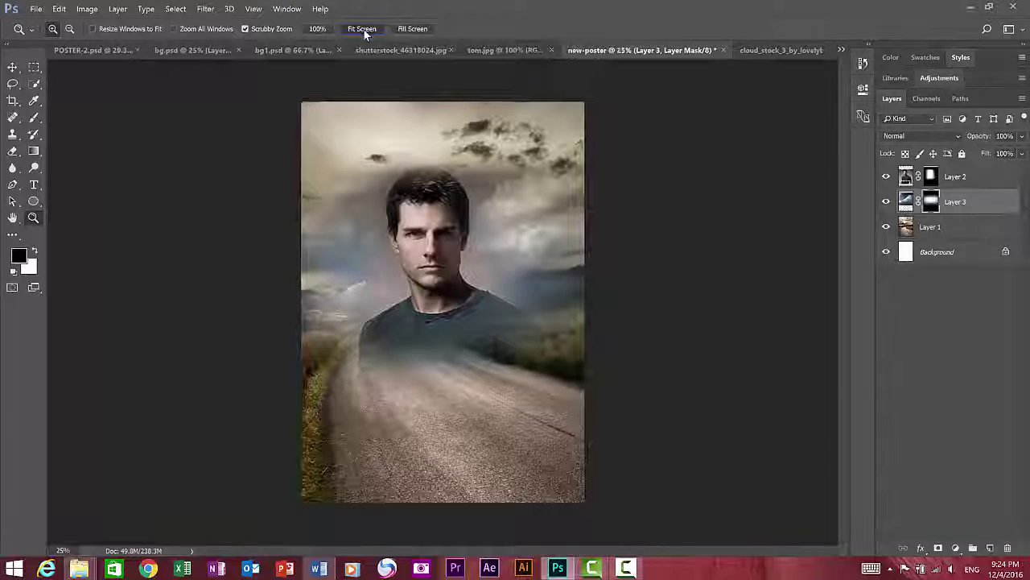
pyautogui.click(362, 28)
pyautogui.click(492, 251)
pyautogui.click(12, 67)
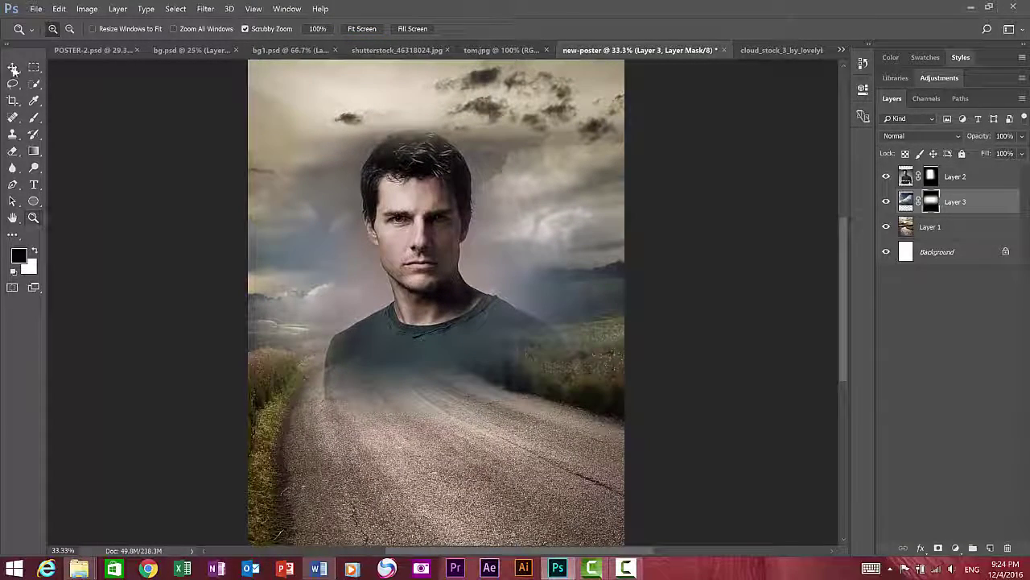
pyautogui.click(315, 52)
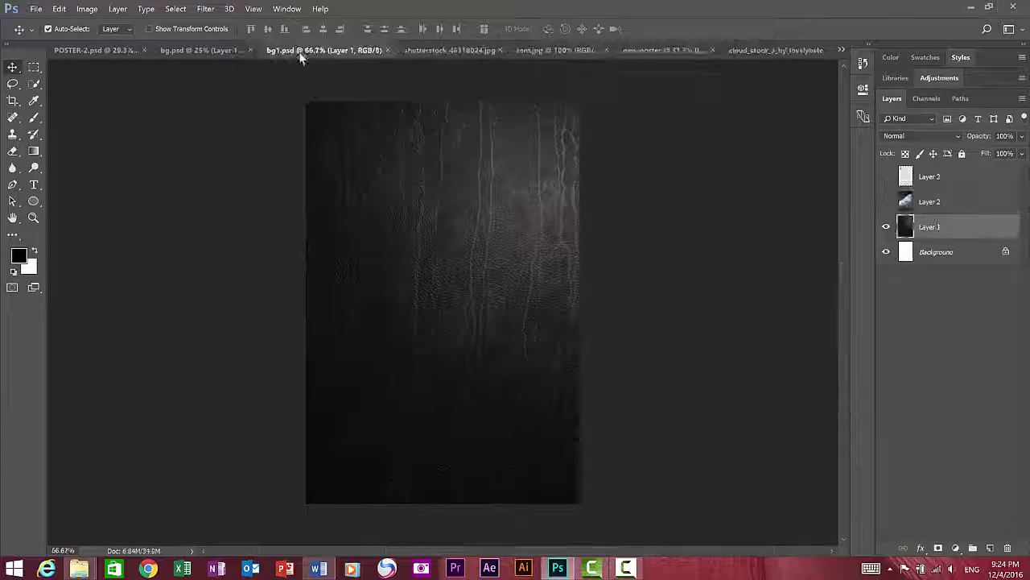
# Drag the dark bg1 texture into new-poster and scale it to 266% to cover the canvas
pyautogui.moveTo(438, 123); pyautogui.dragTo(251, 58)
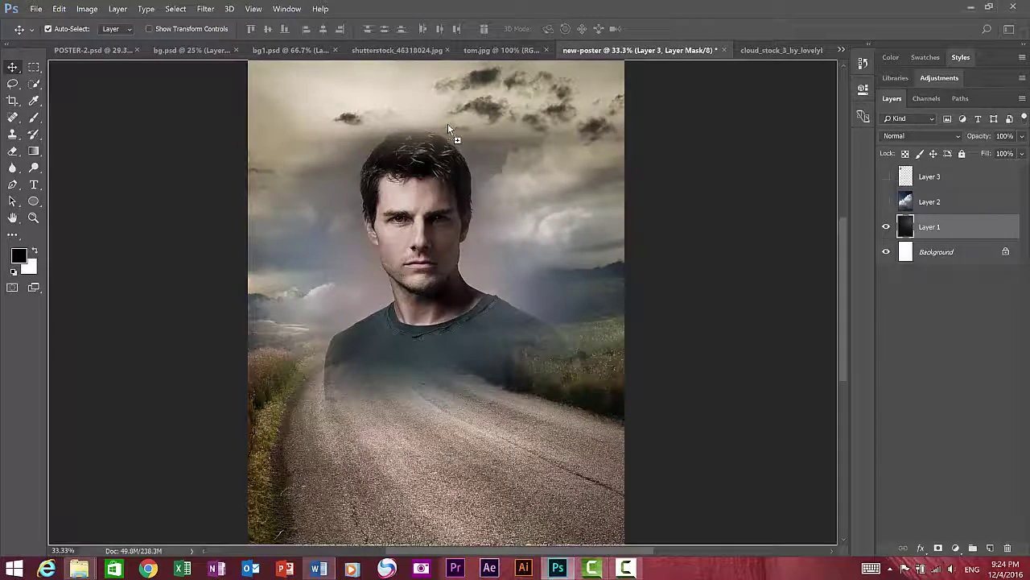
pyautogui.moveTo(536, 60); pyautogui.dragTo(451, 213)
pyautogui.hotkey('ctrl', 't')
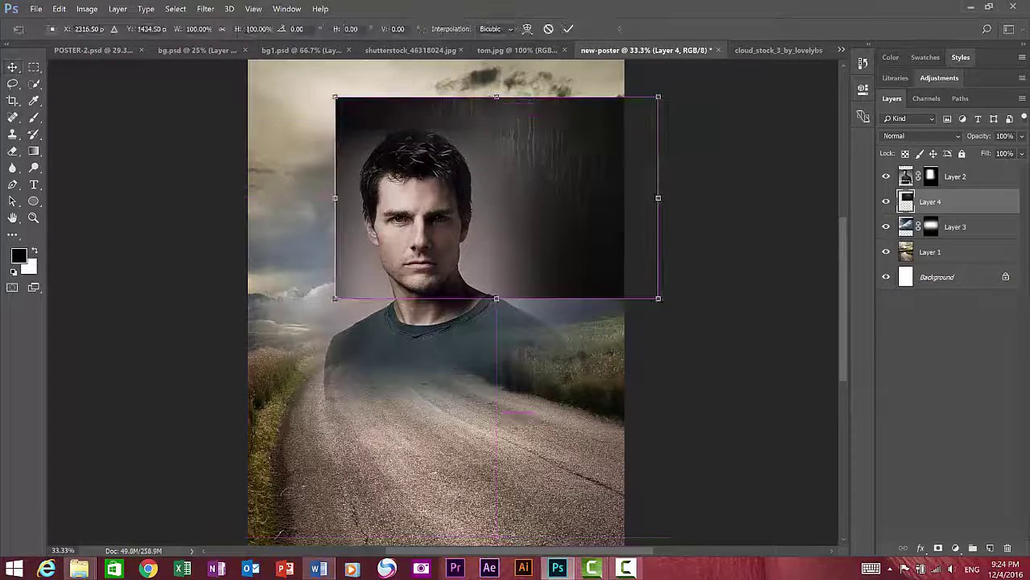
pyautogui.hotkey('ctrl', '-')
pyautogui.hotkey('ctrl', '-')
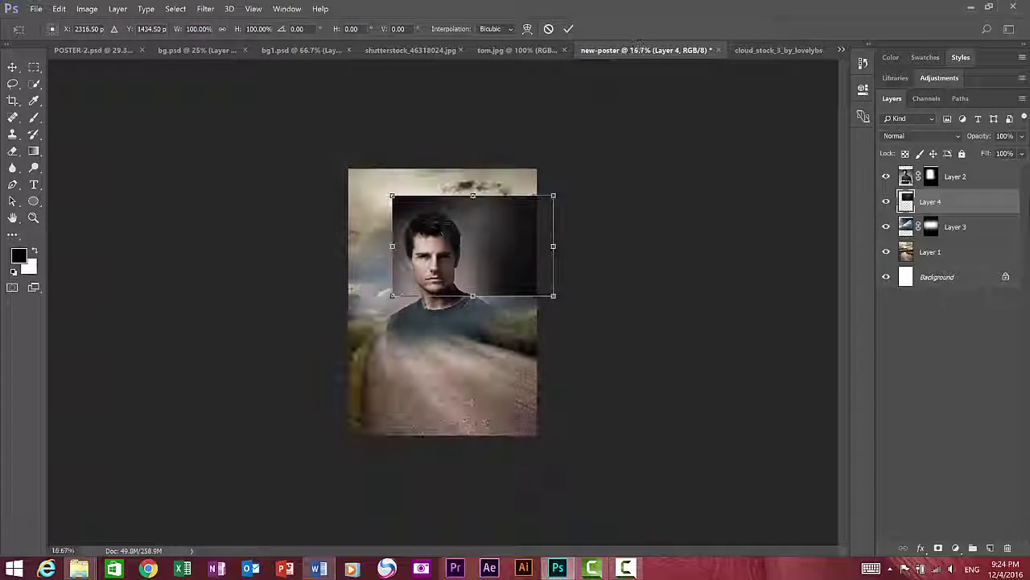
pyautogui.moveTo(527, 229)
pyautogui.mouseDown()
pyautogui.moveTo(507, 205)
pyautogui.moveTo(457, 210)
pyautogui.mouseUp()
pyautogui.moveTo(384, 270); pyautogui.dragTo(184, 545)
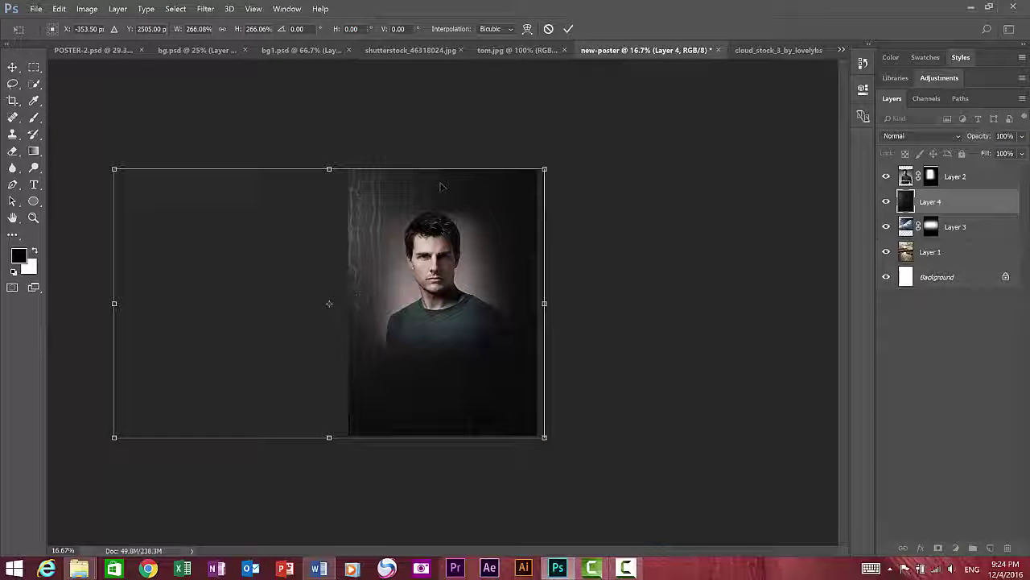
pyautogui.press('Return')
# Shift the dark Layer 4 to the right and zoom in and out to check it
pyautogui.moveTo(452, 189); pyautogui.dragTo(499, 184)
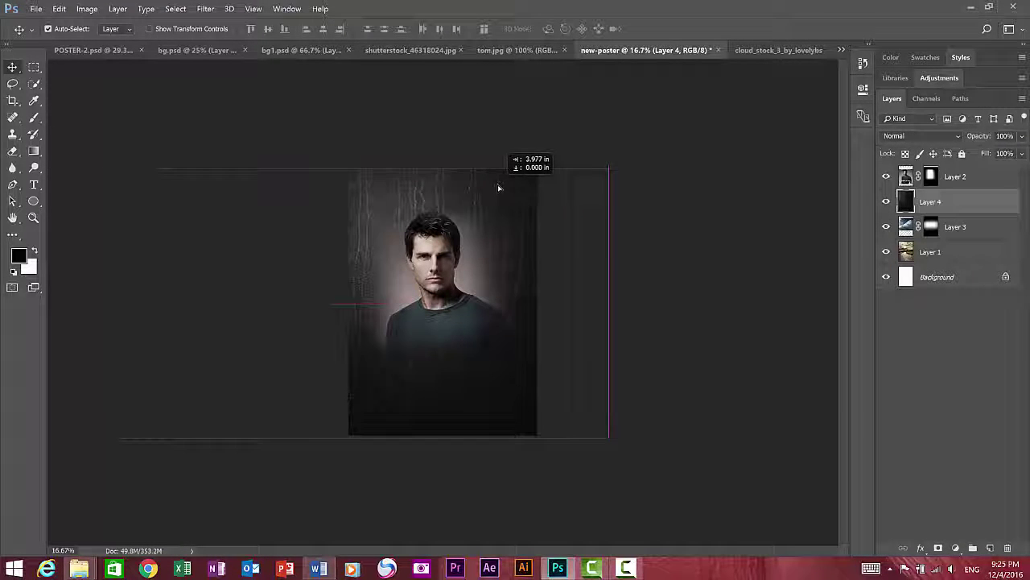
pyautogui.click(33, 218)
pyautogui.doubleClick(33, 218)
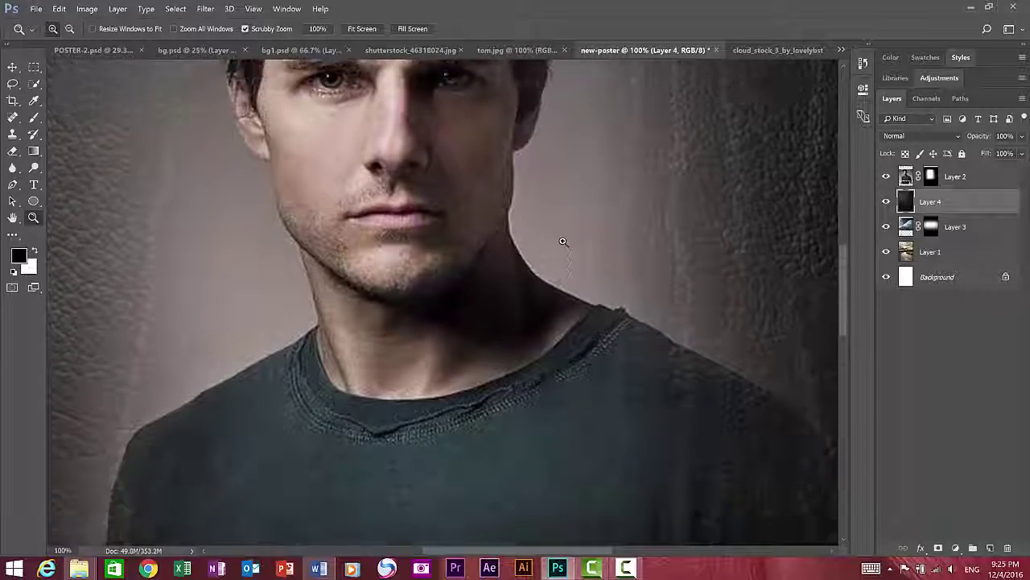
pyautogui.scroll(3, 561, 239)
pyautogui.hotkey('ctrl', '-')
pyautogui.hotkey('ctrl', '-')
pyautogui.hotkey('ctrl', '-')
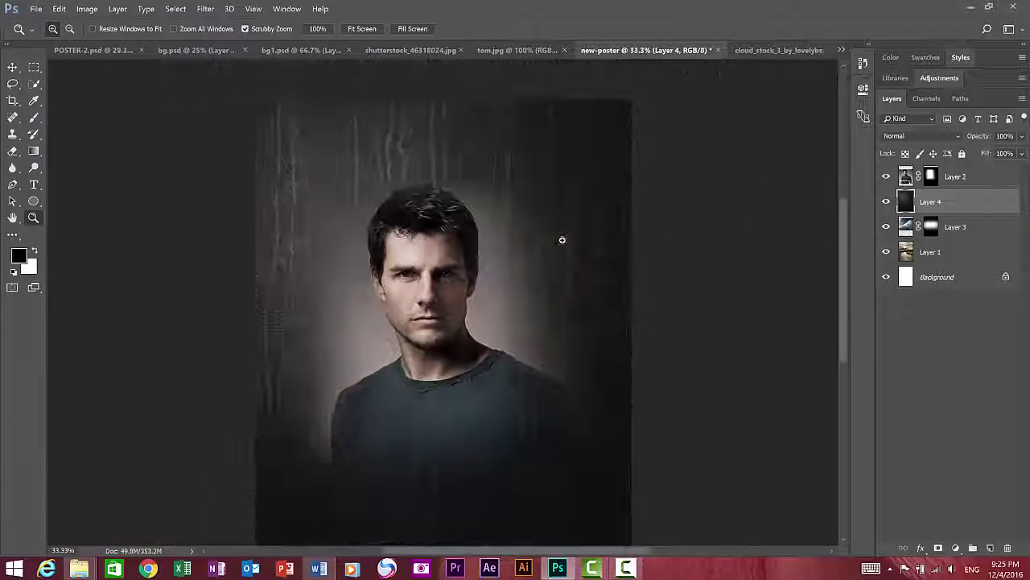
# Set Layer 4 to Subtract blending and lower its Fill to 81%
pyautogui.click(13, 67)
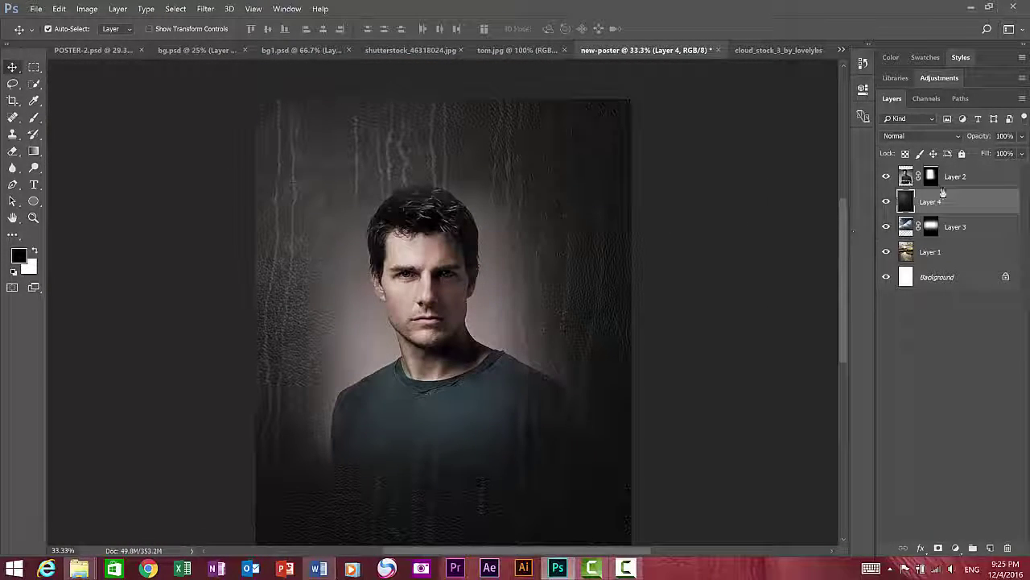
pyautogui.click(927, 137)
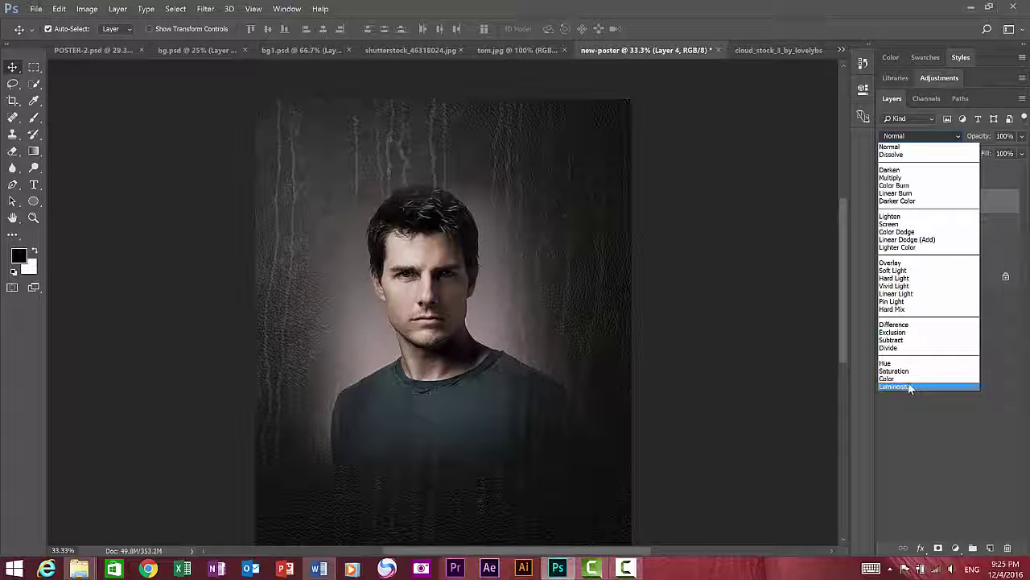
pyautogui.click(910, 339)
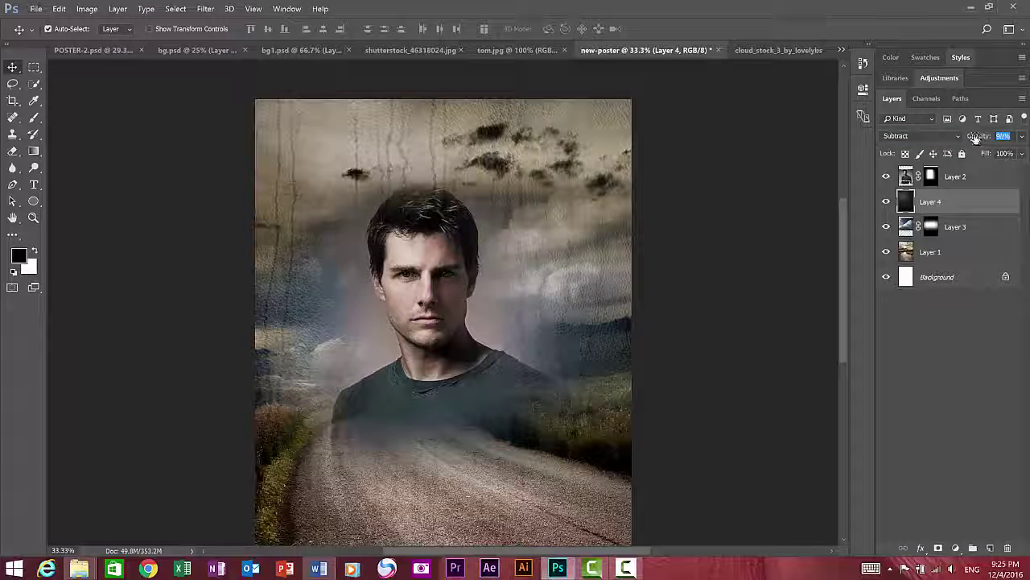
pyautogui.moveTo(984, 156); pyautogui.dragTo(974, 155)
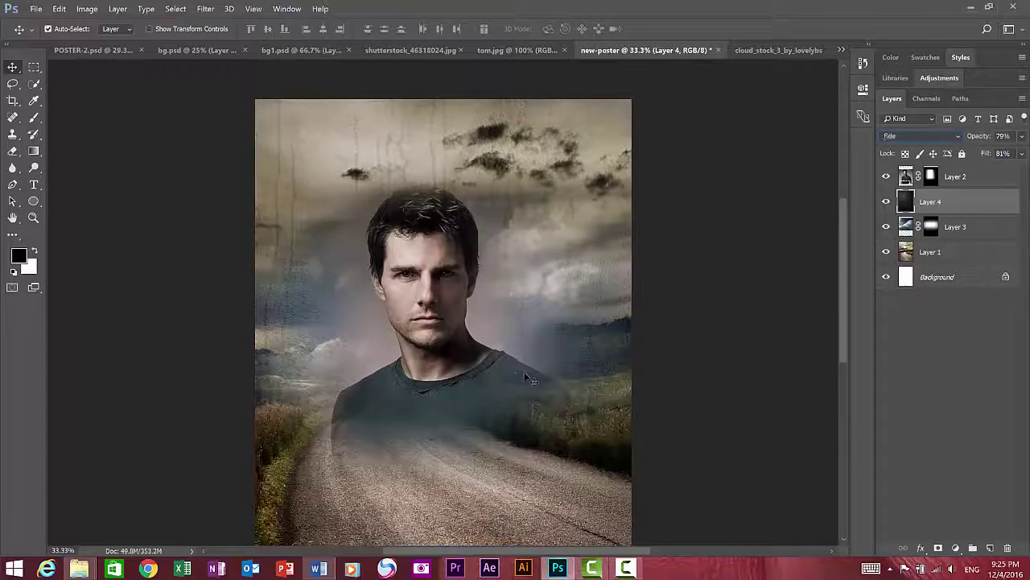
# Try another blend mode, return Layer 4 to Subtract, then select Layer 3
pyautogui.hotkey('alt', 'shift', 'c')
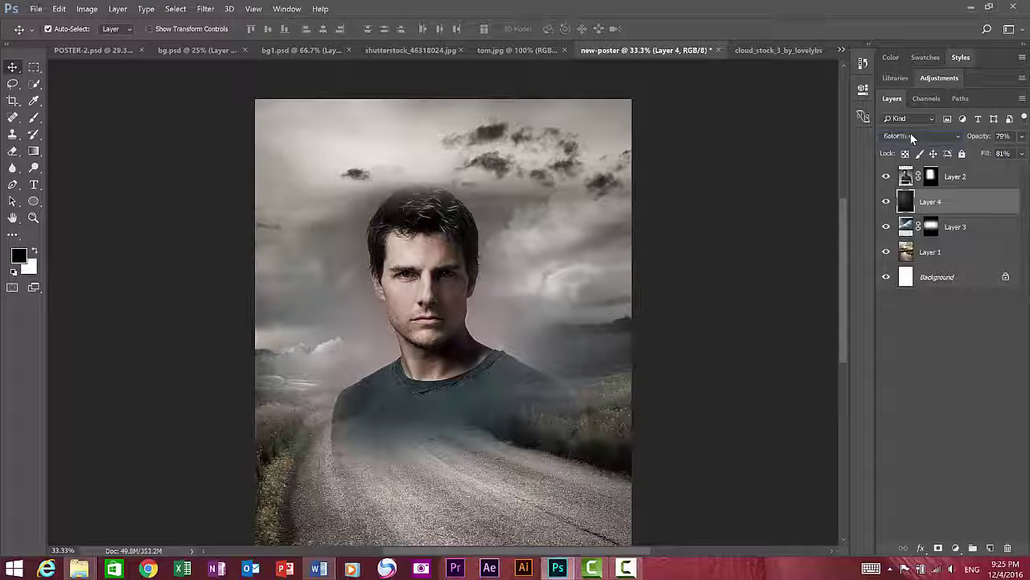
pyautogui.scroll(1, 922, 135)
pyautogui.scroll(1, 921, 136)
pyautogui.click(921, 135)
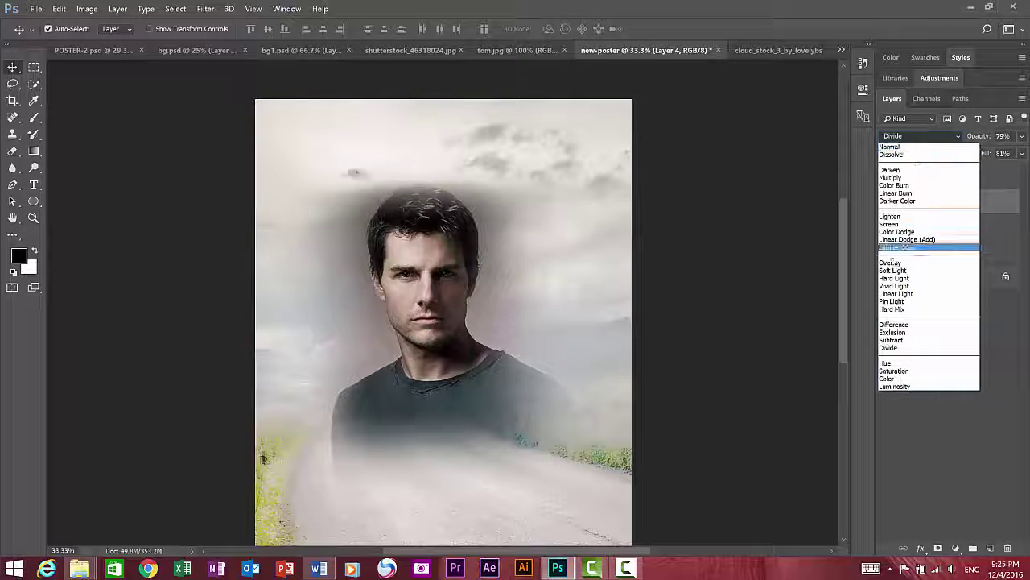
pyautogui.click(894, 340)
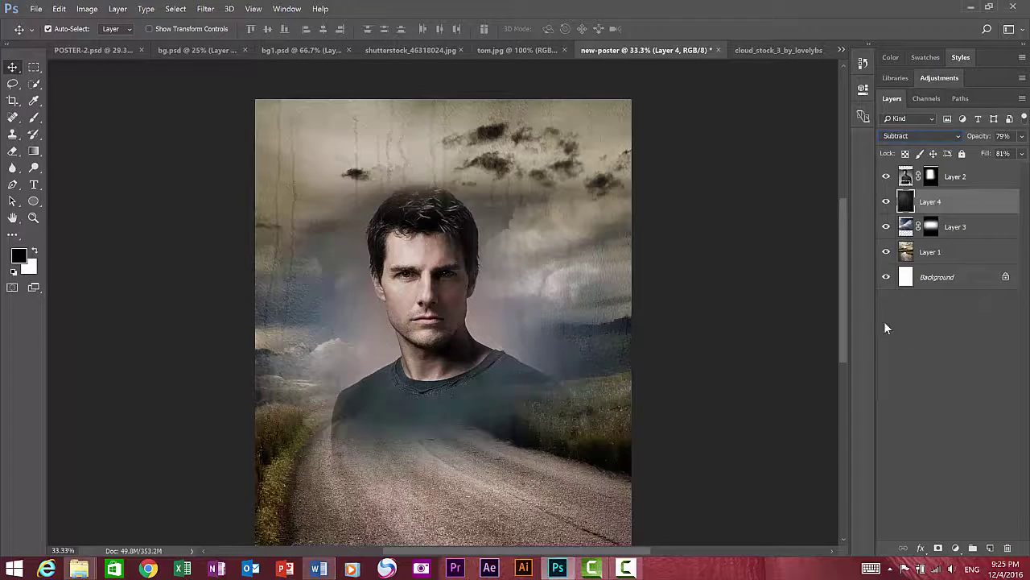
pyautogui.click(993, 227)
pyautogui.moveTo(460, 338); pyautogui.dragTo(467, 292)
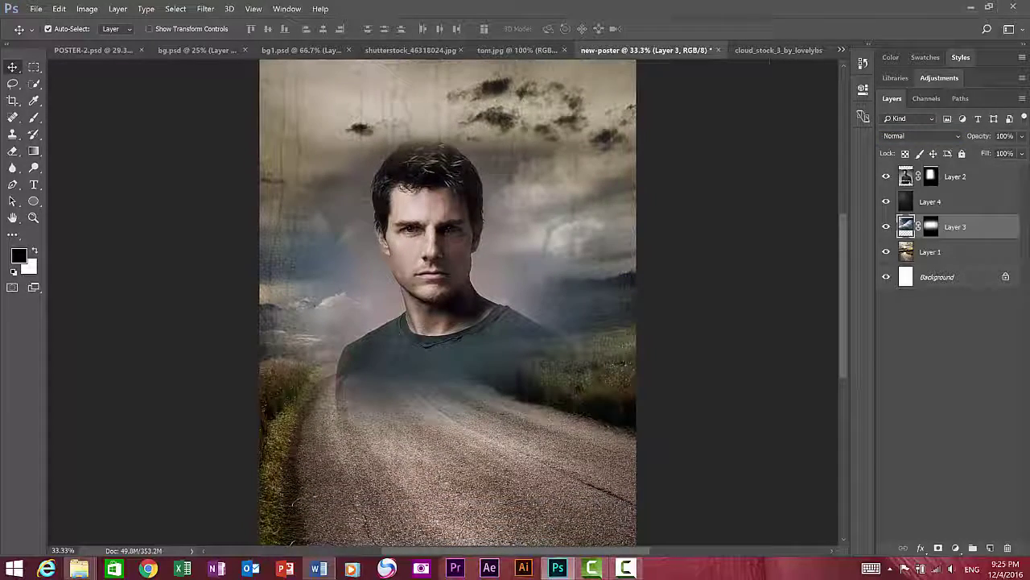
# Close the cloud stock image and tom.jpg, leaving the teal smoke image in view
pyautogui.click(767, 50)
pyautogui.click(814, 49)
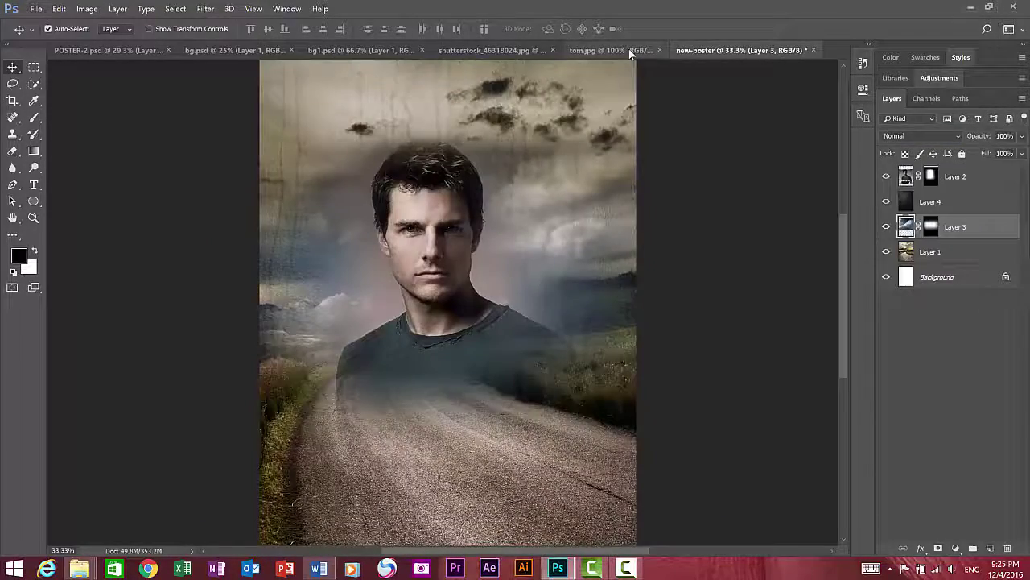
pyautogui.click(631, 50)
pyautogui.click(676, 50)
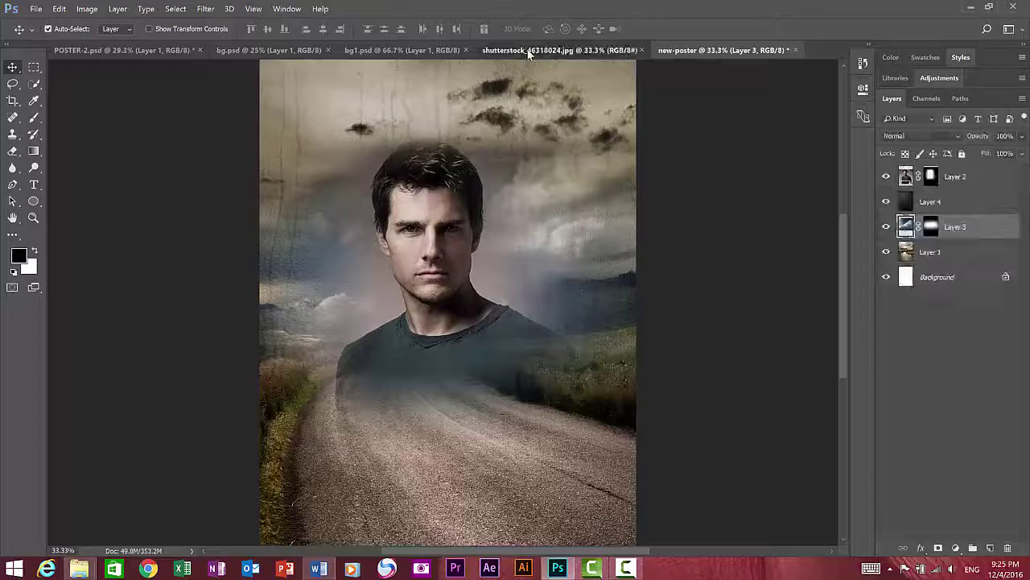
pyautogui.click(529, 49)
# Drag the teal smoke image into the poster and start enlarging and shifting it left
pyautogui.moveTo(636, 101)
pyautogui.mouseDown()
pyautogui.moveTo(692, 54)
pyautogui.moveTo(492, 305)
pyautogui.mouseUp()
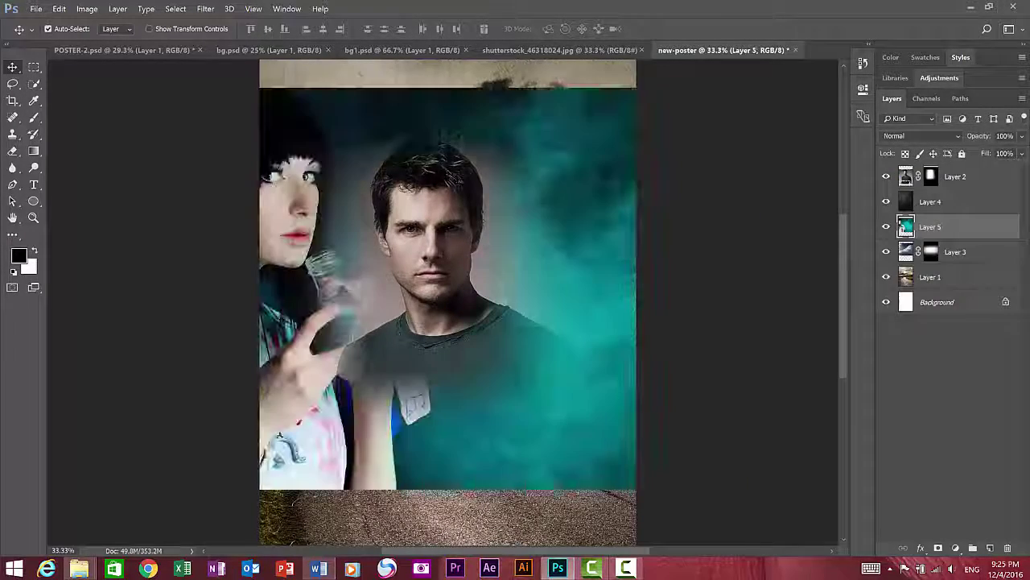
pyautogui.hotkey('ctrl', 't')
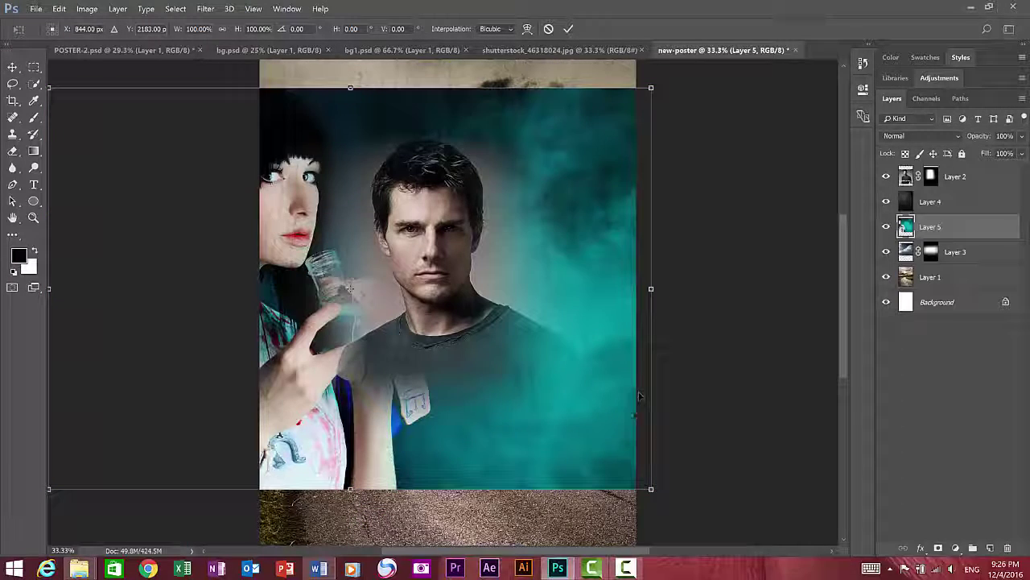
pyautogui.moveTo(651, 489)
pyautogui.mouseDown()
pyautogui.moveTo(753, 547)
pyautogui.moveTo(767, 544)
pyautogui.mouseUp()
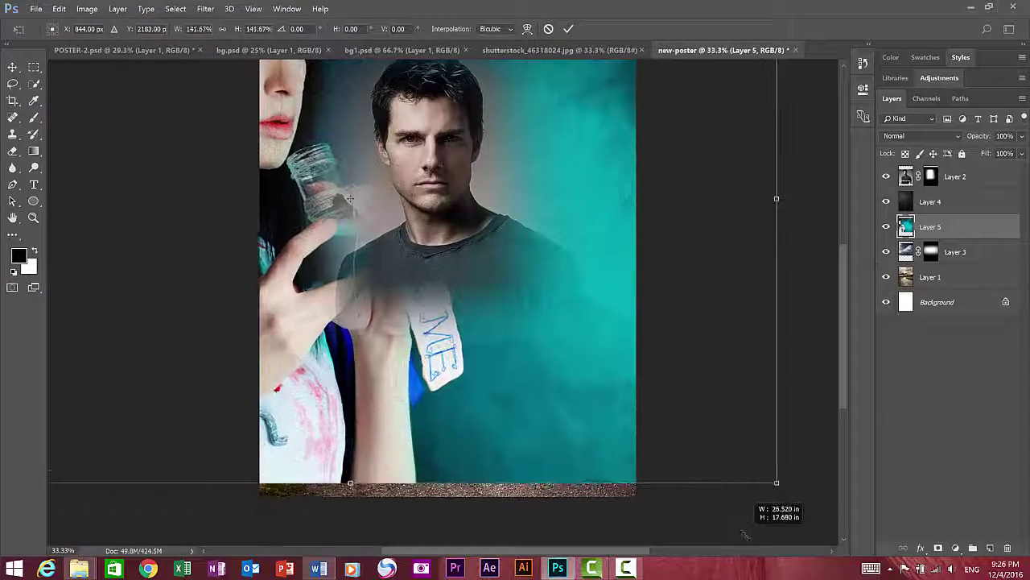
pyautogui.moveTo(495, 443); pyautogui.dragTo(427, 445)
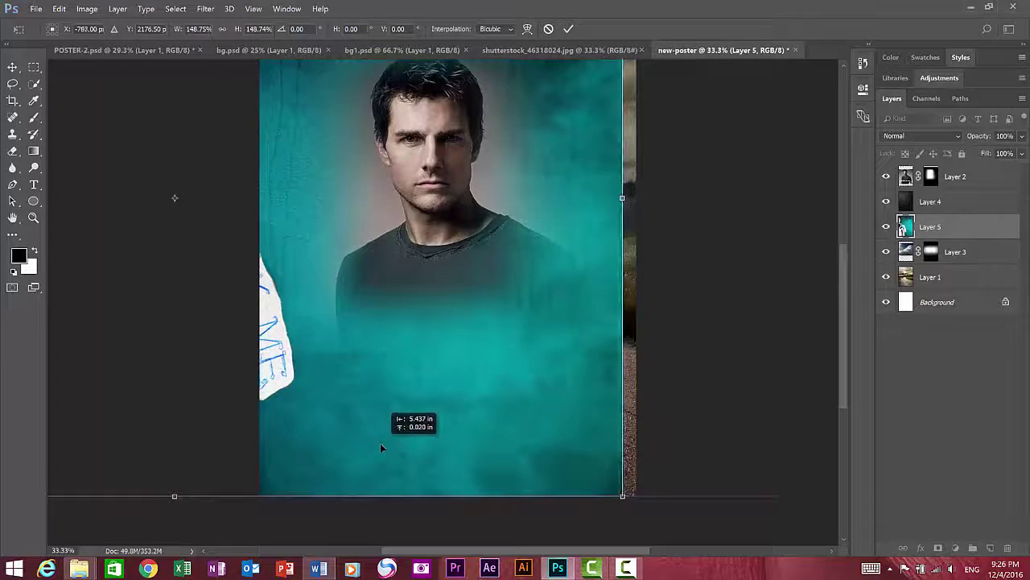
pyautogui.moveTo(427, 445); pyautogui.dragTo(380, 443)
pyautogui.hotkey('ctrl', '-')
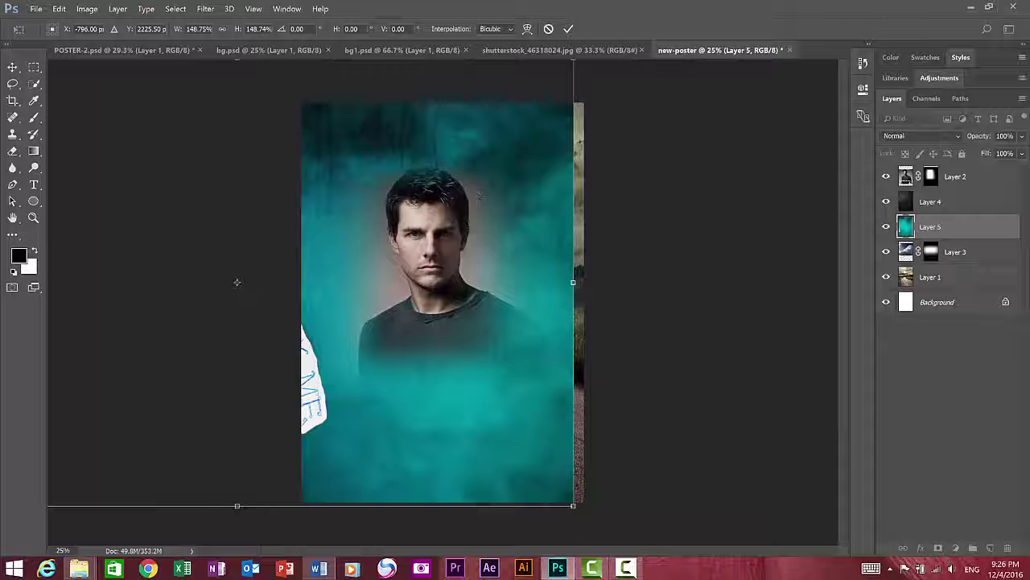
# Keep scaling and moving the smoke Layer 5 until it covers the whole canvas, then commit
pyautogui.moveTo(580, 516); pyautogui.dragTo(632, 496)
pyautogui.moveTo(515, 467); pyautogui.dragTo(447, 435)
pyautogui.hotkey('ctrl', '-')
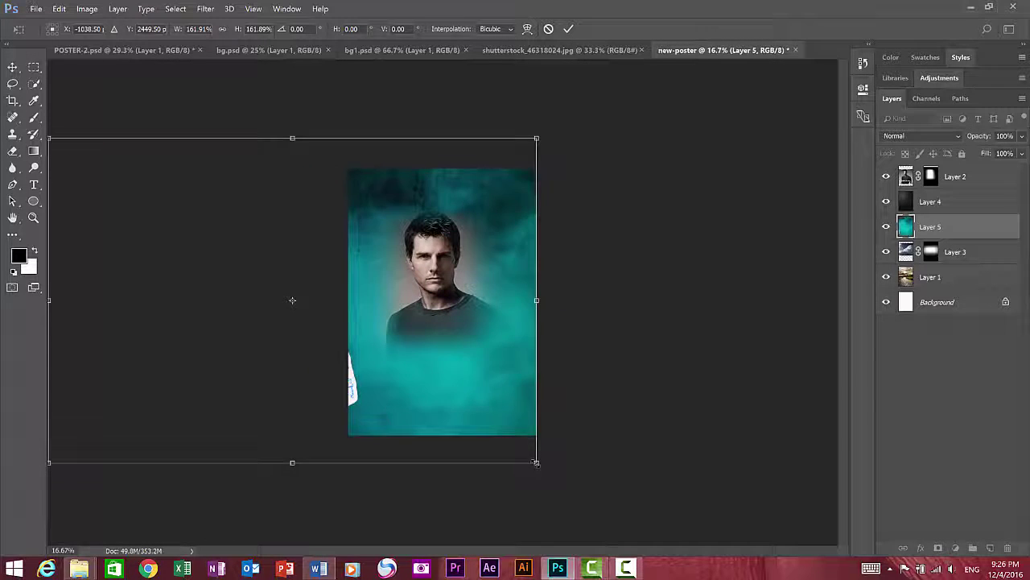
pyautogui.moveTo(537, 463); pyautogui.dragTo(589, 492)
pyautogui.moveTo(489, 417); pyautogui.dragTo(442, 411)
pyautogui.press('Return')
pyautogui.press('z')
pyautogui.hotkey('ctrl', '+')
pyautogui.click(12, 69)
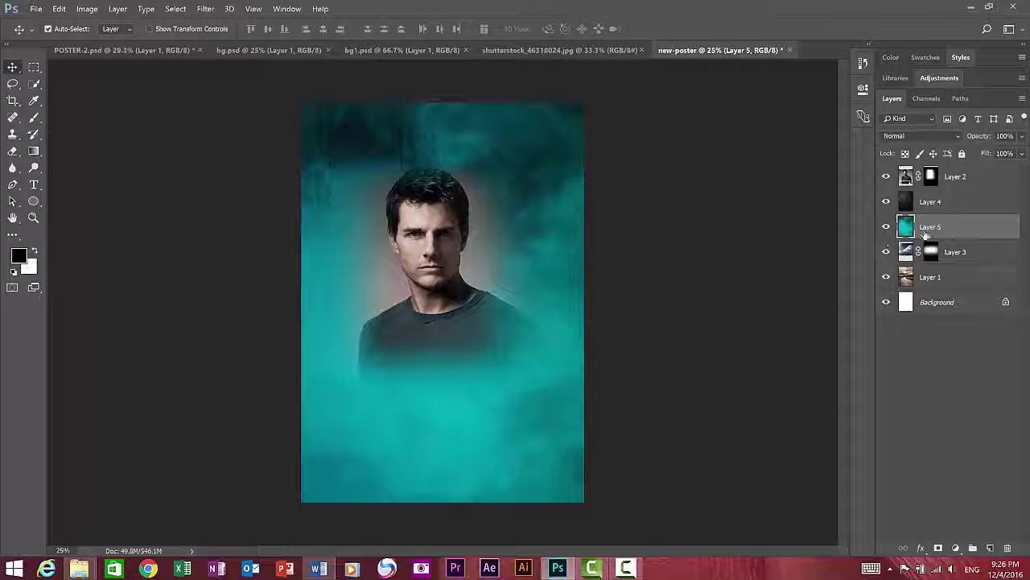
# Select the Gradient tool, and try Lighten on Layer 5 before returning it to Normal
pyautogui.rightClick(33, 151)
pyautogui.click(80, 148)
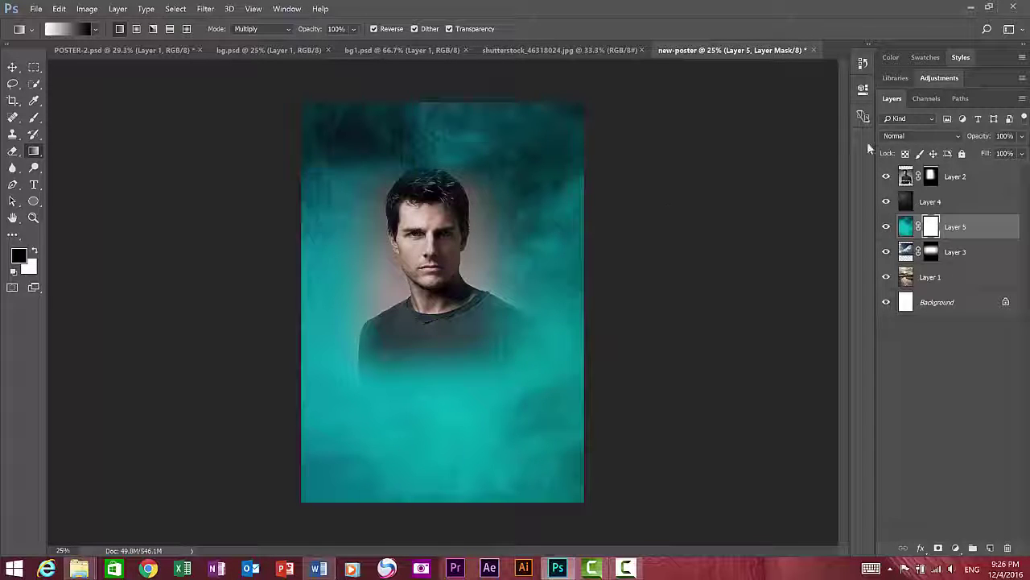
pyautogui.click(913, 136)
pyautogui.click(918, 216)
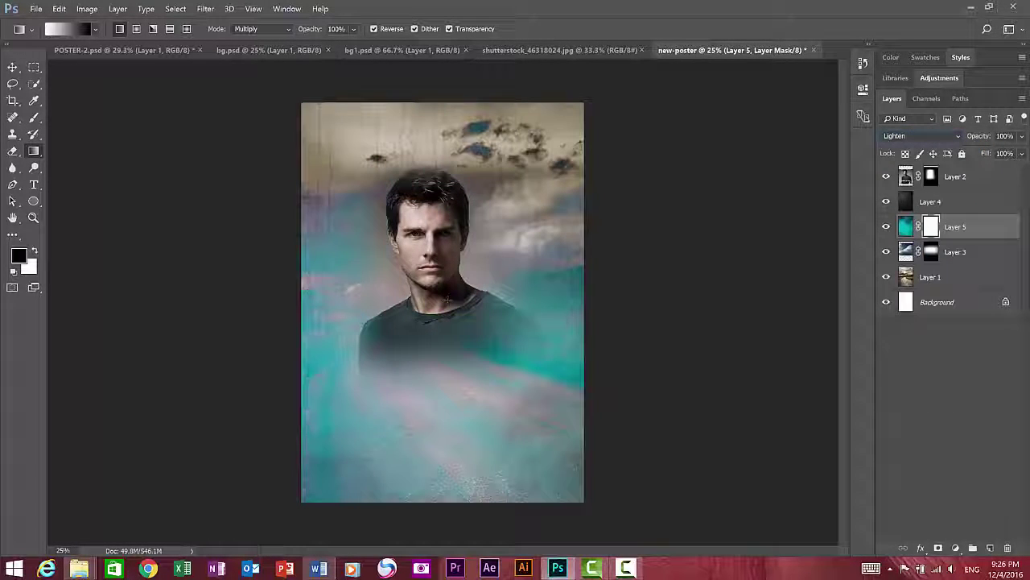
pyautogui.click(914, 136)
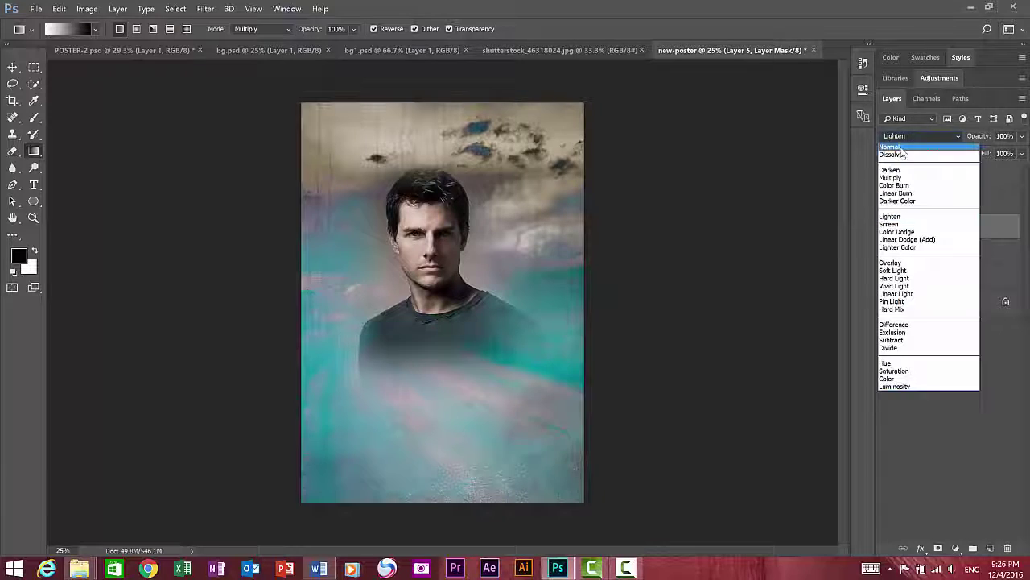
pyautogui.click(902, 147)
# Drag mask gradients on Layer 5 to fade the teal from the road, top and left side
pyautogui.moveTo(449, 277); pyautogui.dragTo(448, 359)
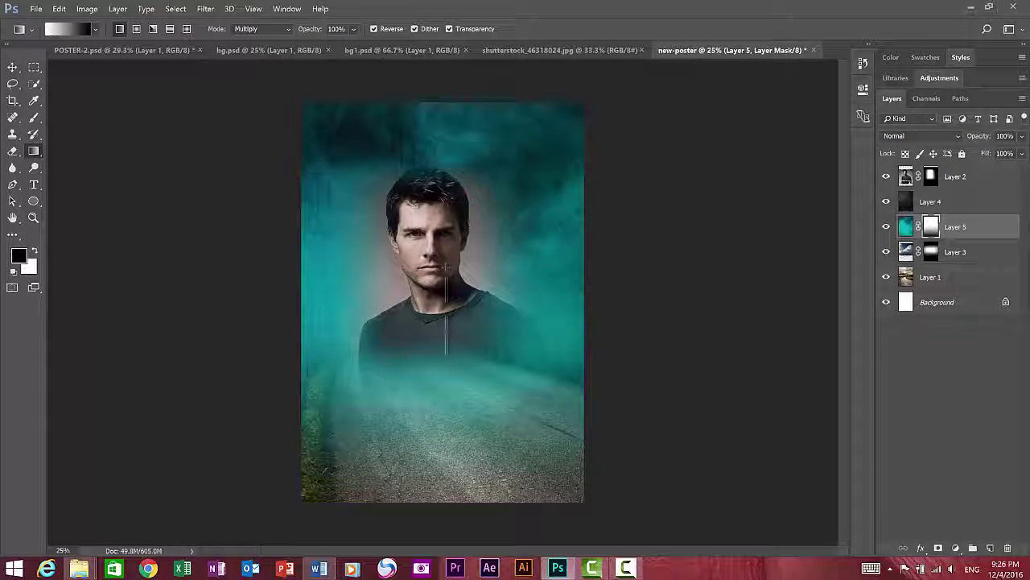
pyautogui.moveTo(447, 266); pyautogui.dragTo(447, 262)
pyautogui.moveTo(445, 68); pyautogui.dragTo(422, 242)
pyautogui.moveTo(586, 241); pyautogui.dragTo(287, 243)
pyautogui.moveTo(400, 255); pyautogui.dragTo(257, 255)
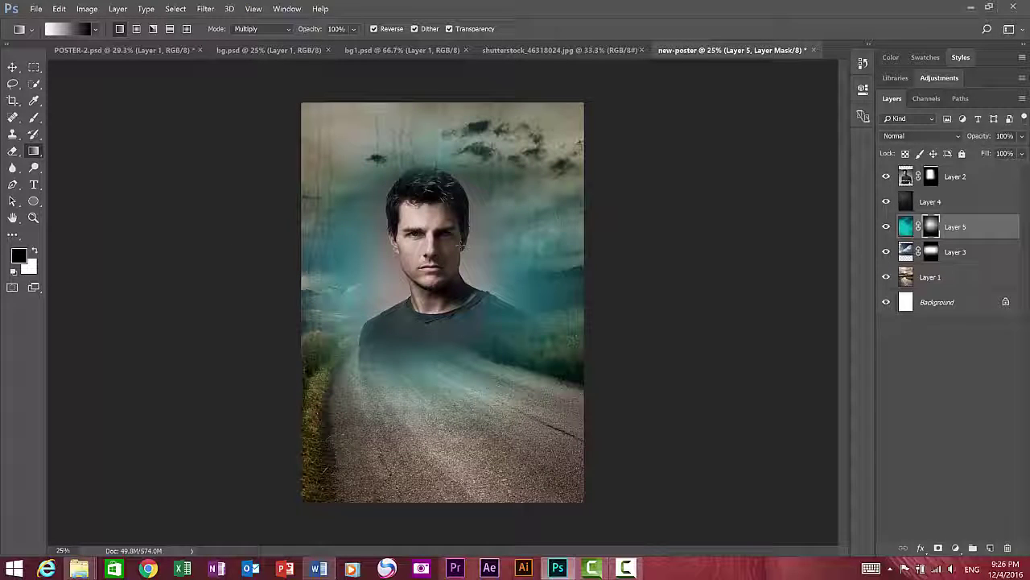
pyautogui.moveTo(426, 121); pyautogui.dragTo(424, 301)
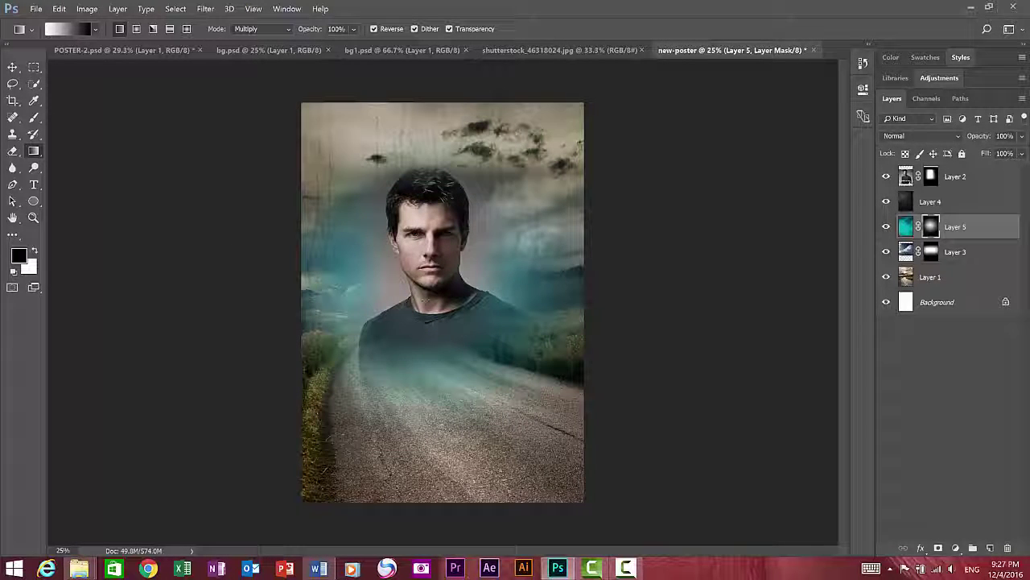
pyautogui.hotkey('ctrl', 'z')
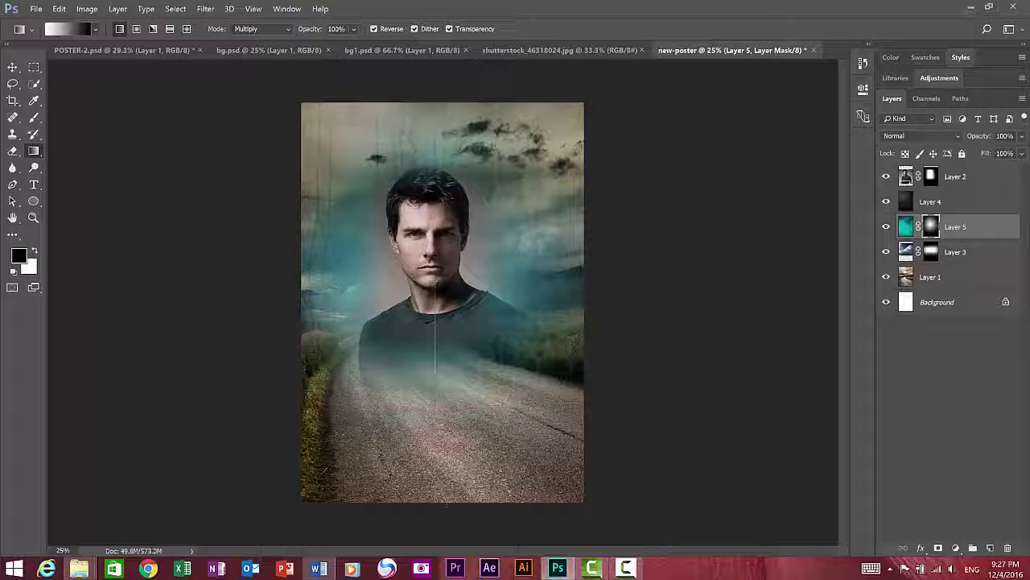
pyautogui.click(12, 67)
pyautogui.click(920, 135)
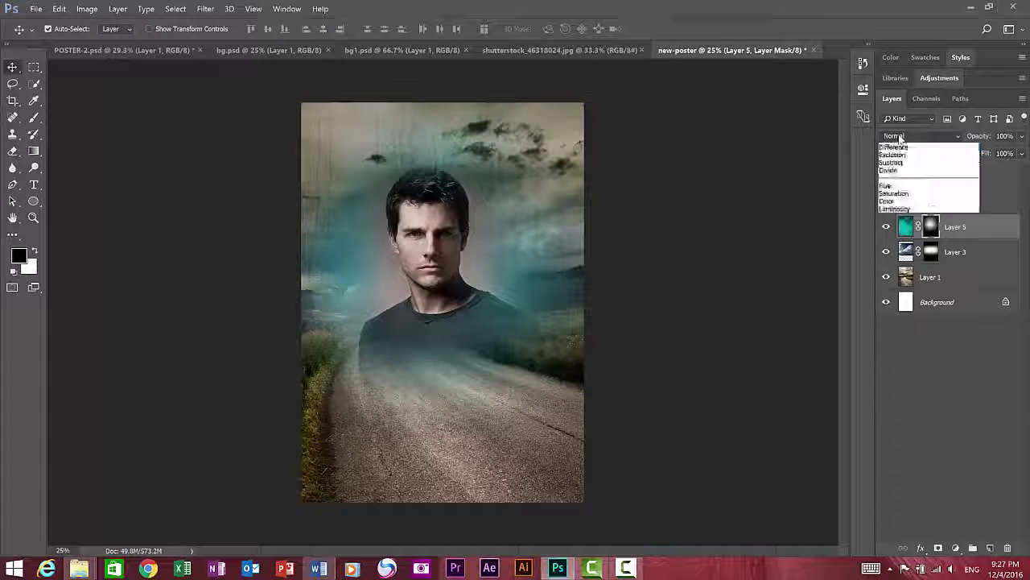
# Set Layer 5 to Lighten blending for a subtle teal tint, then select the portrait Layer 2
pyautogui.click(906, 223)
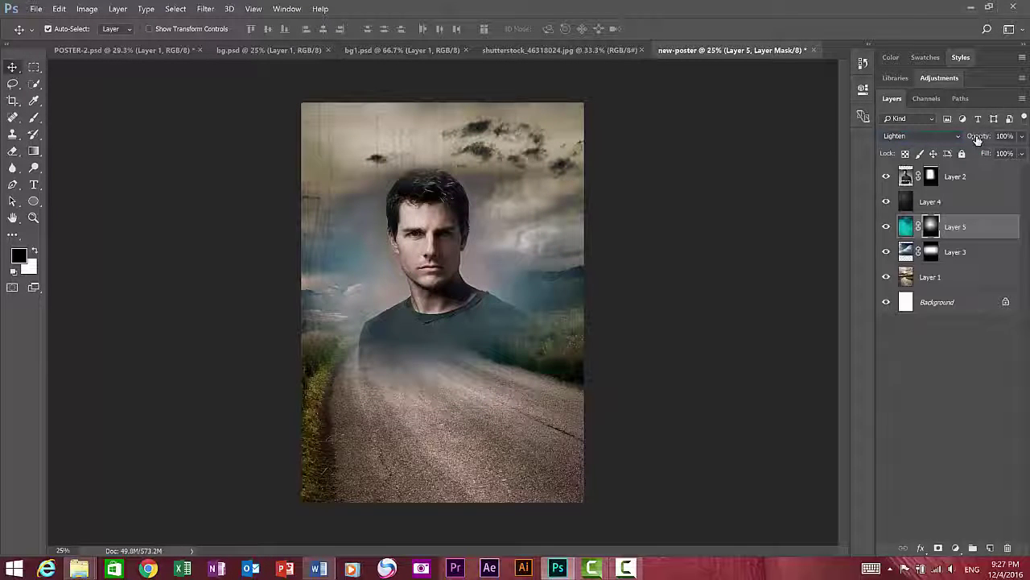
pyautogui.scroll(-1, 934, 135)
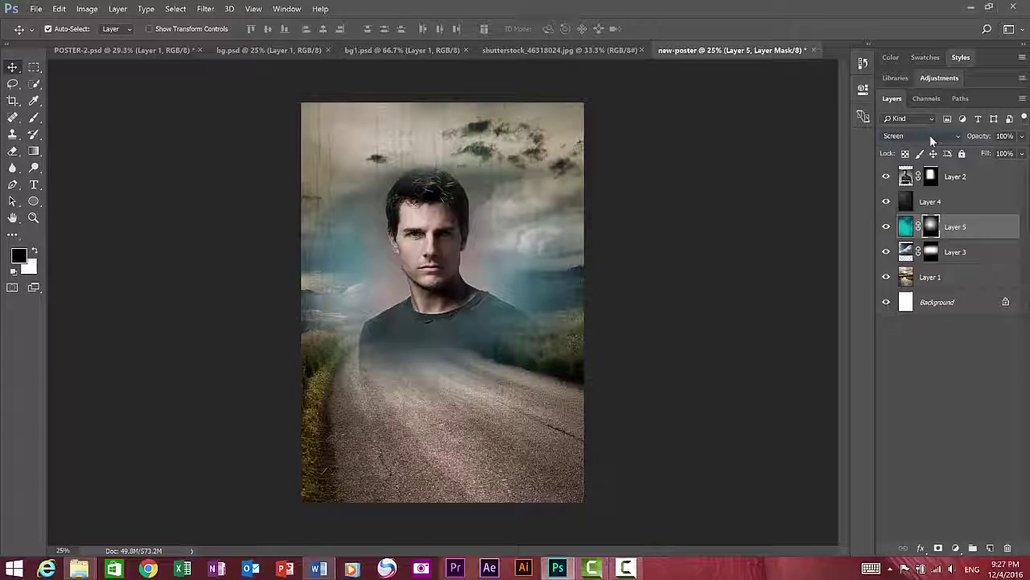
pyautogui.click(33, 219)
pyautogui.click(544, 264)
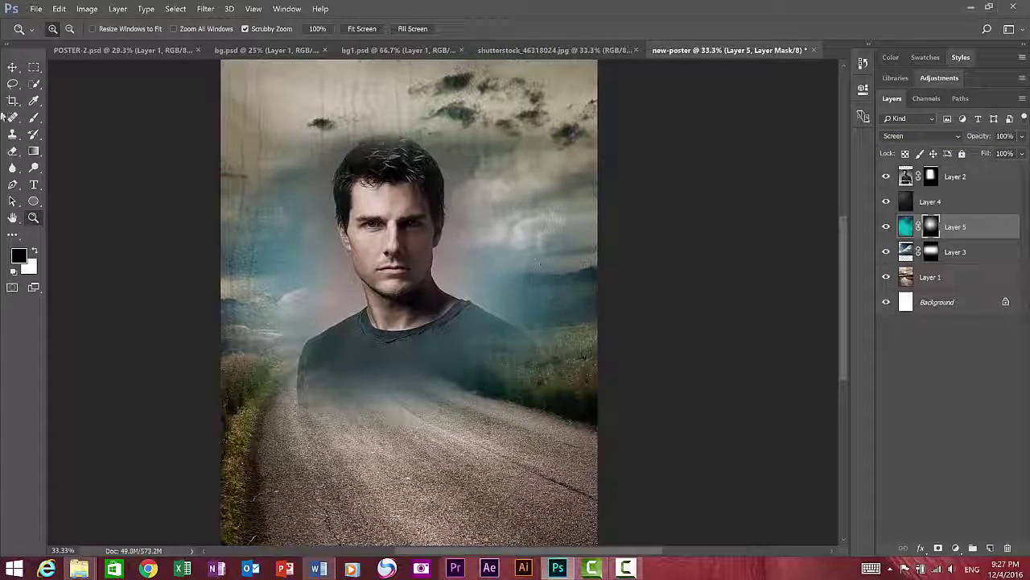
pyautogui.press('v')
pyautogui.scroll(1, 926, 133)
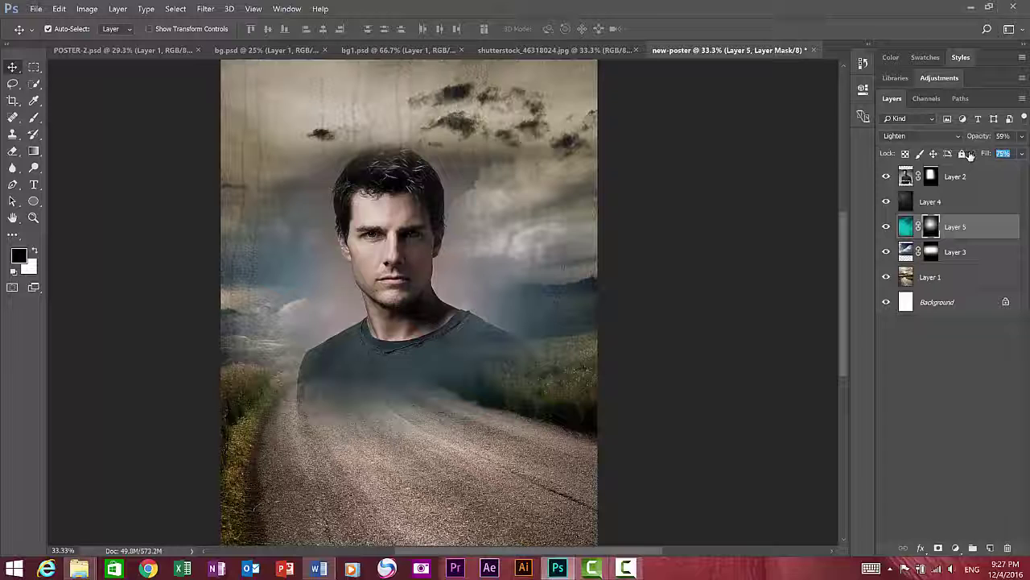
pyautogui.click(906, 176)
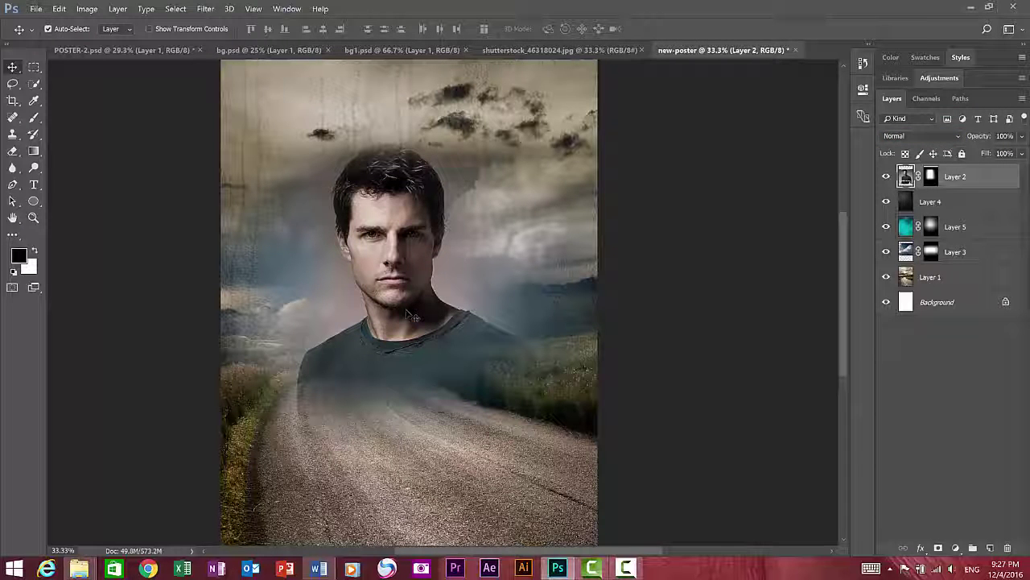
# Rotate the man's portrait about 2.72°, scale it to roughly 105.7%, and move it up-left
pyautogui.hotkey('shift', 'Left')
pyautogui.hotkey('shift', 'Left')
pyautogui.hotkey('shift', 'Left')
pyautogui.hotkey('shift', 'Up')
pyautogui.hotkey('shift', 'Up')
pyautogui.hotkey('shift', 'Up')
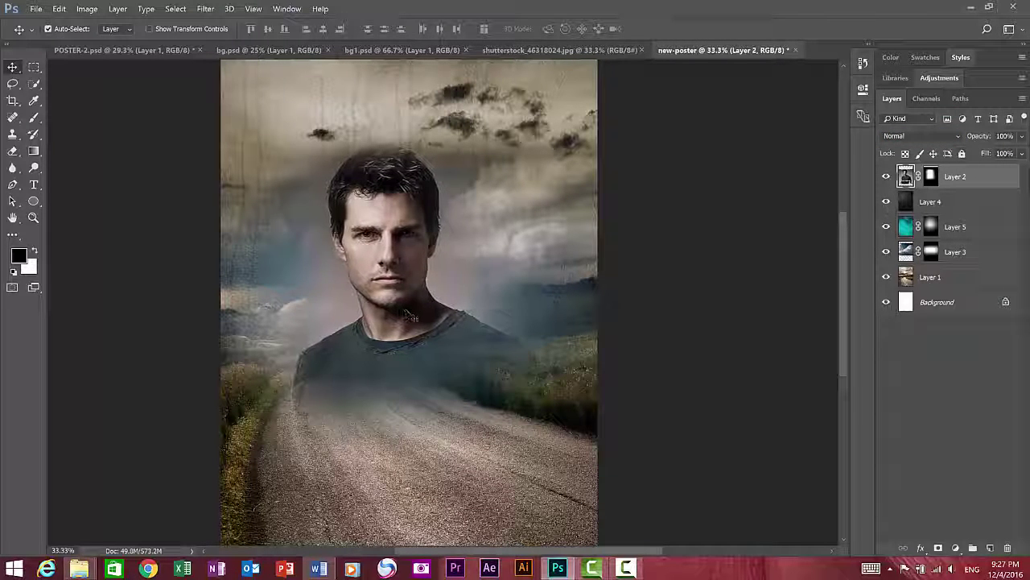
pyautogui.hotkey('ctrl', 't')
pyautogui.moveTo(685, 107)
pyautogui.mouseDown()
pyautogui.moveTo(700, 127)
pyautogui.moveTo(676, 148)
pyautogui.moveTo(695, 110)
pyautogui.mouseUp()
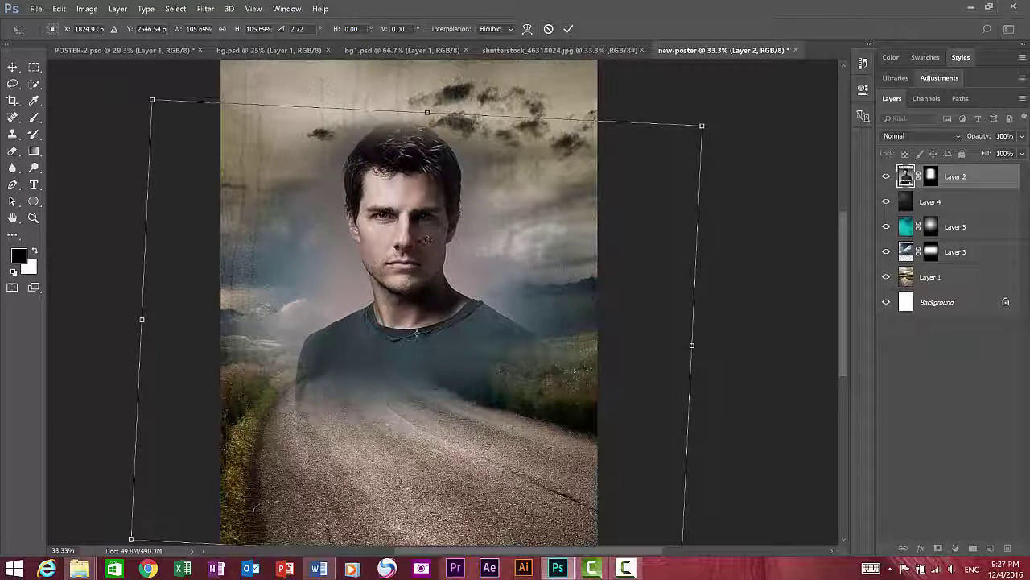
pyautogui.moveTo(427, 239); pyautogui.dragTo(412, 211)
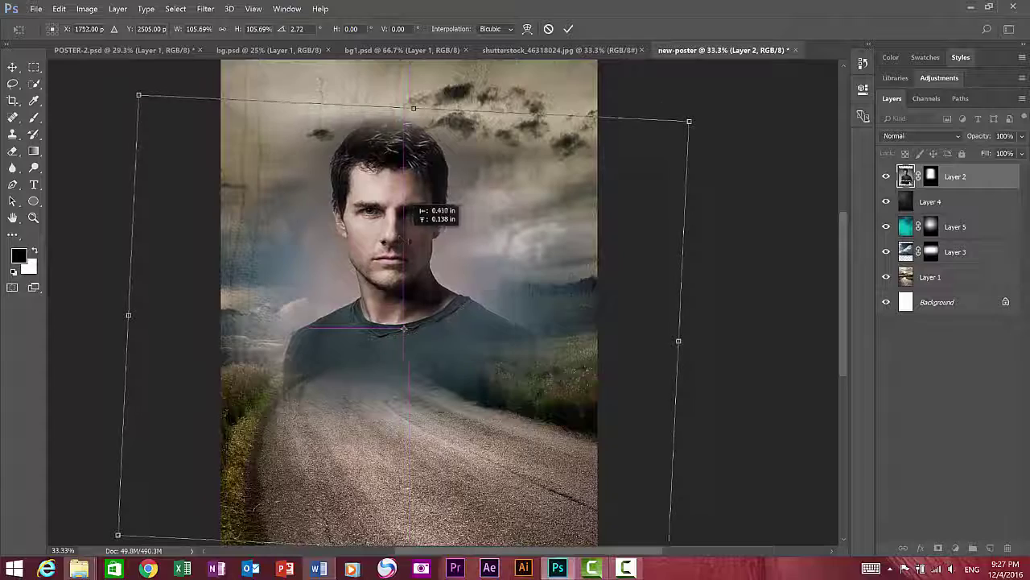
pyautogui.moveTo(412, 210); pyautogui.dragTo(405, 219)
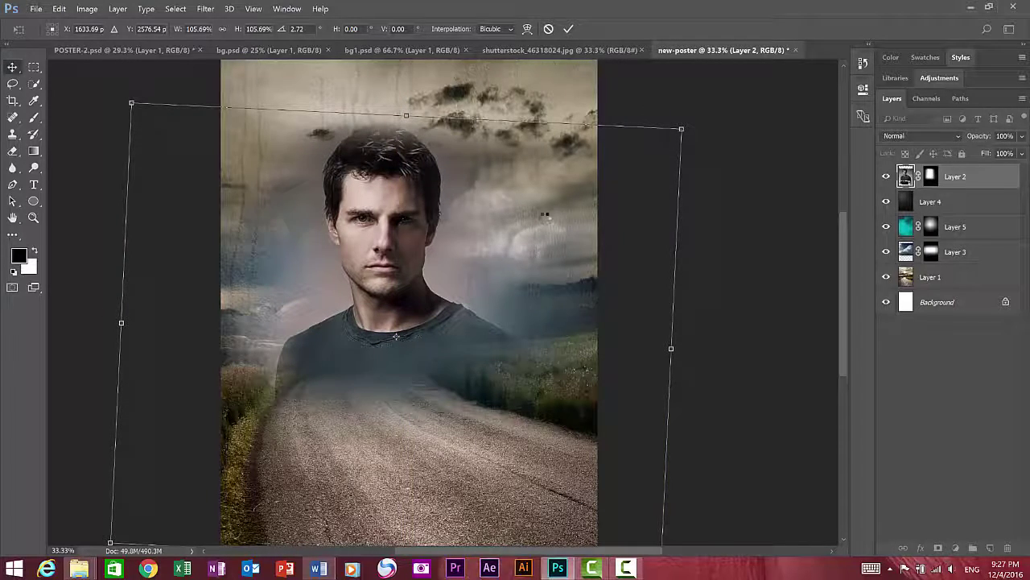
pyautogui.press('Return')
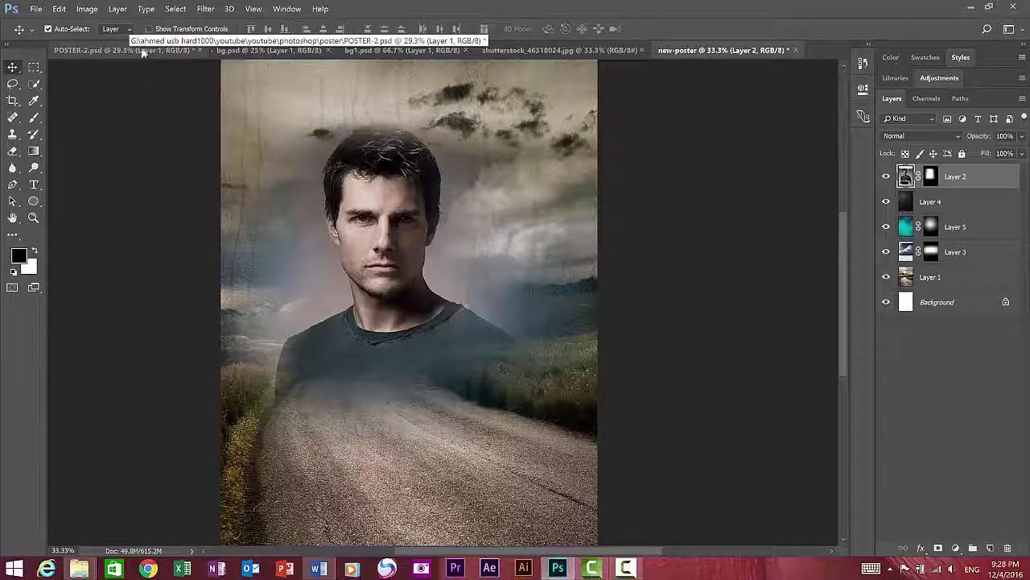
# Close the bg.psd, bg1.psd and shutterstock source images
pyautogui.click(234, 51)
pyautogui.click(328, 50)
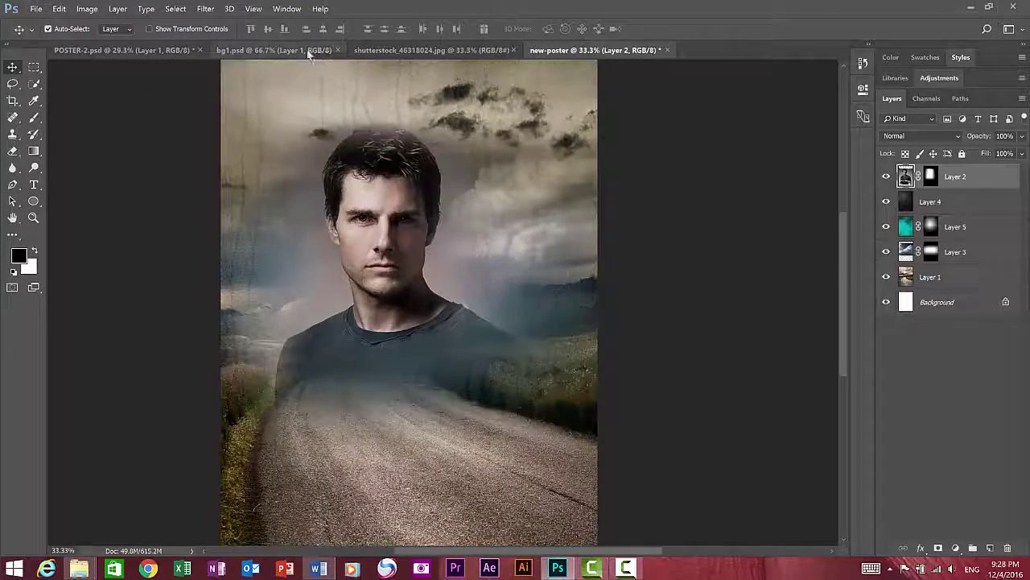
pyautogui.click(305, 48)
pyautogui.click(334, 50)
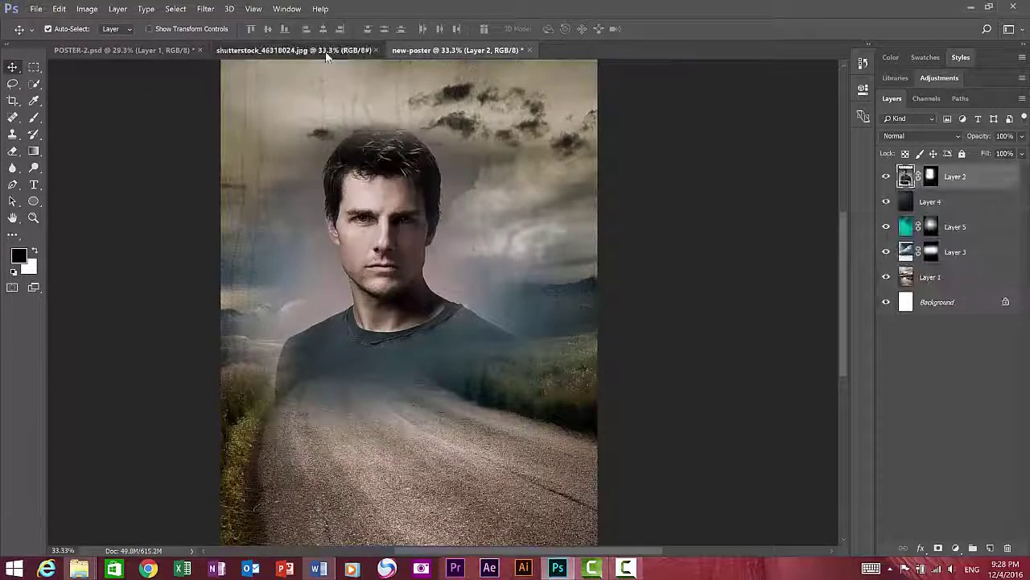
pyautogui.click(328, 50)
pyautogui.click(374, 51)
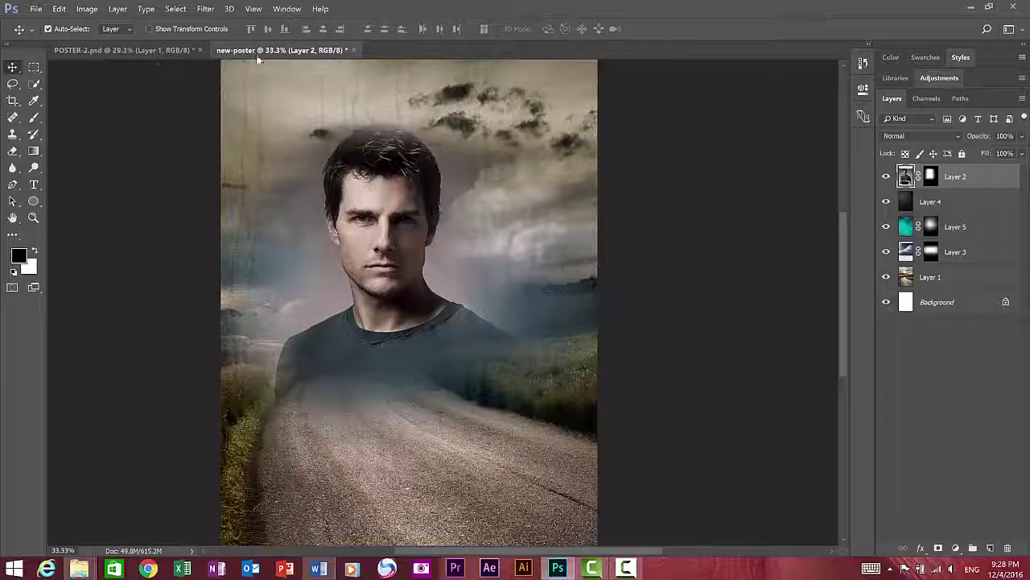
# Open girls.psd and drag the woman's photo into new-poster as Layer 6
pyautogui.click(37, 8)
pyautogui.click(48, 34)
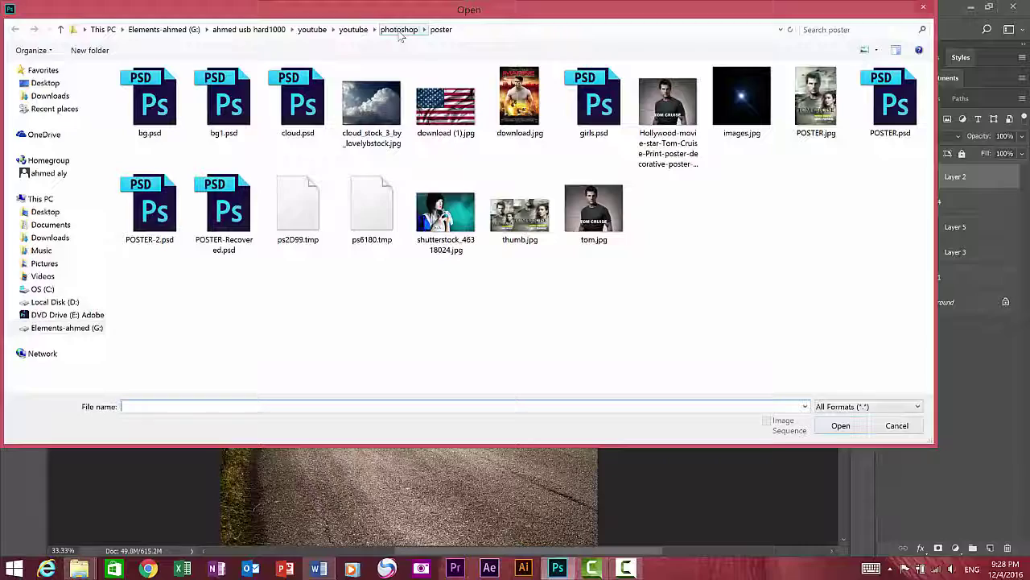
pyautogui.click(593, 98)
pyautogui.click(841, 425)
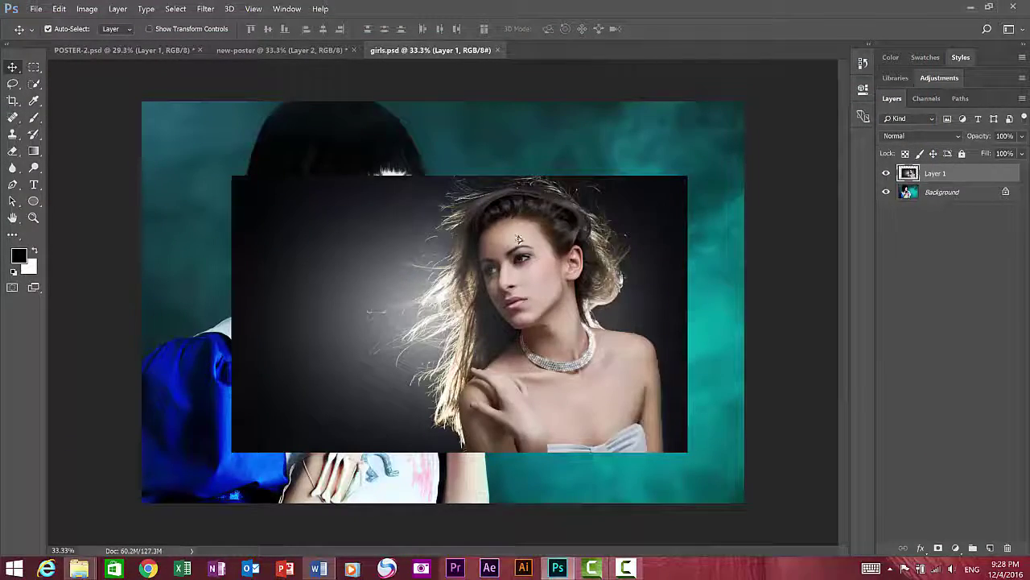
pyautogui.moveTo(535, 251)
pyautogui.mouseDown()
pyautogui.moveTo(360, 97)
pyautogui.moveTo(552, 388)
pyautogui.moveTo(510, 337)
pyautogui.mouseUp()
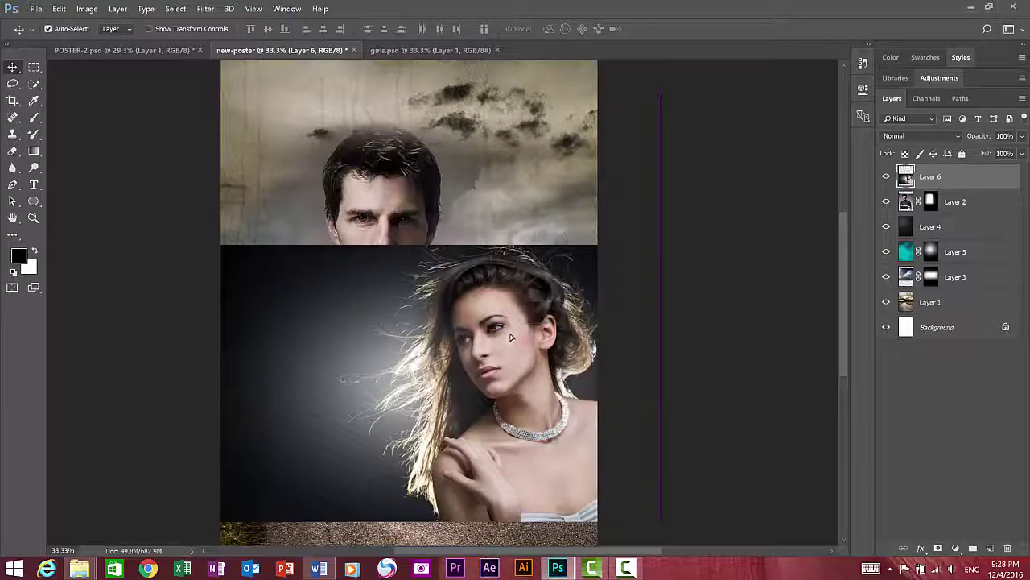
pyautogui.click(34, 219)
pyautogui.scroll(-1, 68, 232)
pyautogui.scroll(-1, 67, 232)
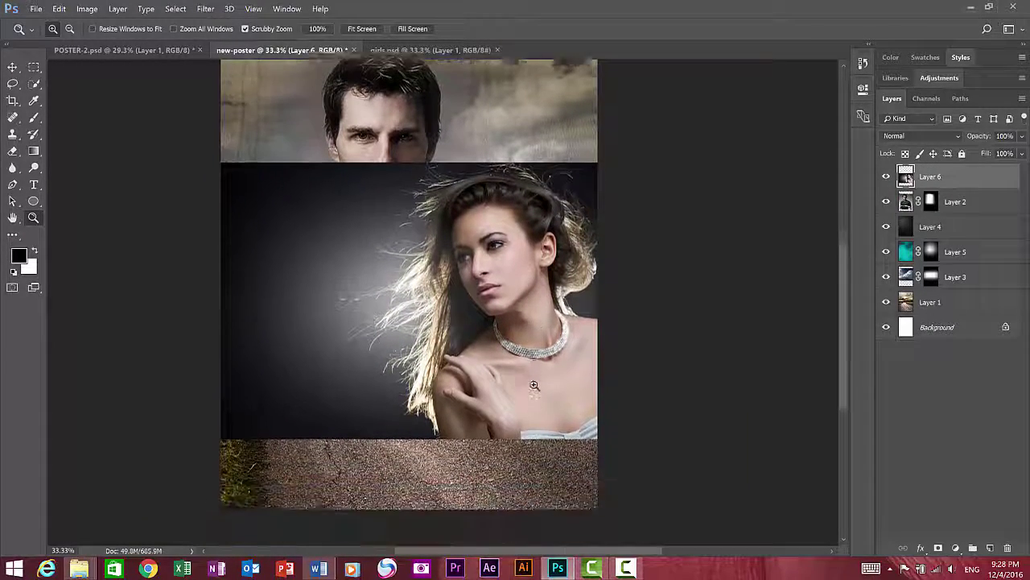
pyautogui.scroll(-2, 68, 232)
pyautogui.click(34, 151)
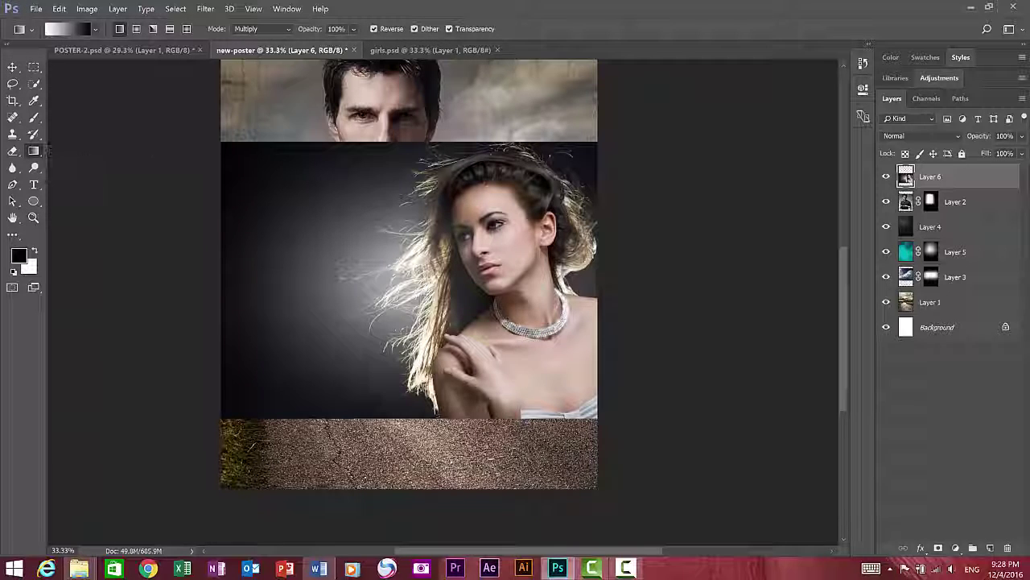
# Mask Layer 6 and fade the woman's left side and lower edge into the road
pyautogui.click(938, 548)
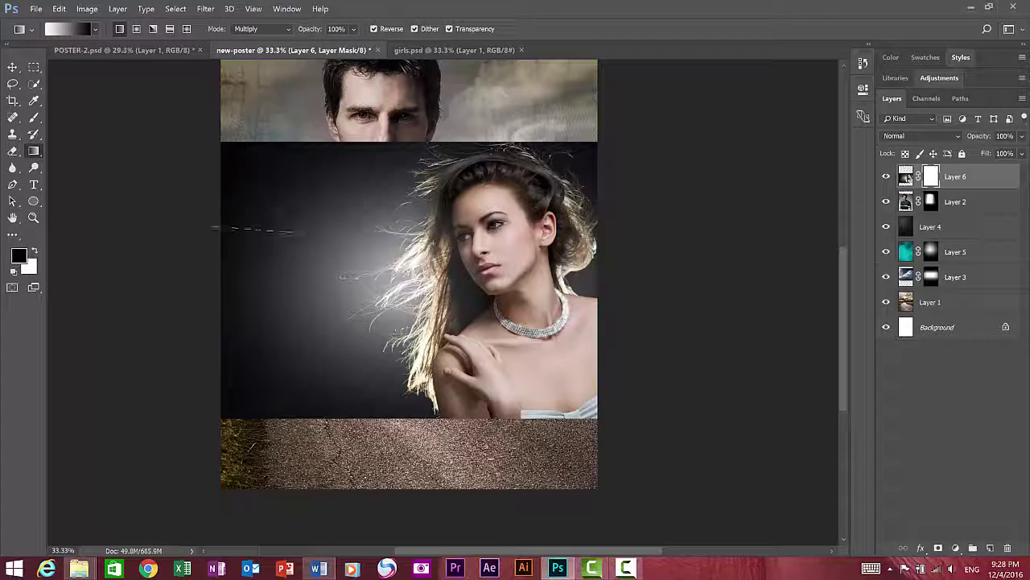
pyautogui.moveTo(233, 235); pyautogui.dragTo(439, 235)
pyautogui.moveTo(104, 202); pyautogui.dragTo(479, 145)
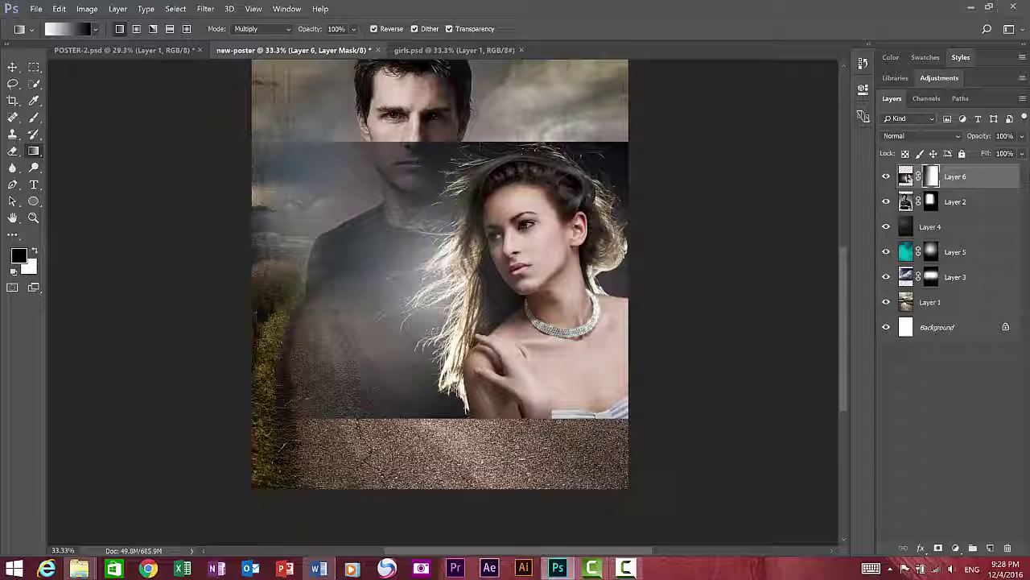
pyautogui.hscroll(-1, 443, 328)
pyautogui.hscroll(-1, 444, 328)
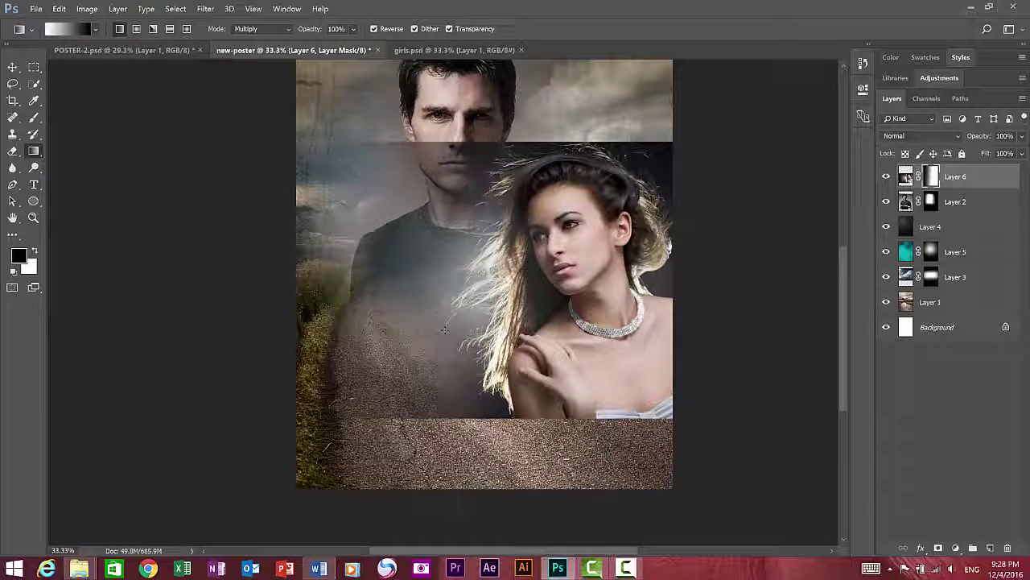
pyautogui.moveTo(602, 362)
pyautogui.mouseDown()
pyautogui.moveTo(602, 528)
pyautogui.moveTo(594, 507)
pyautogui.mouseUp()
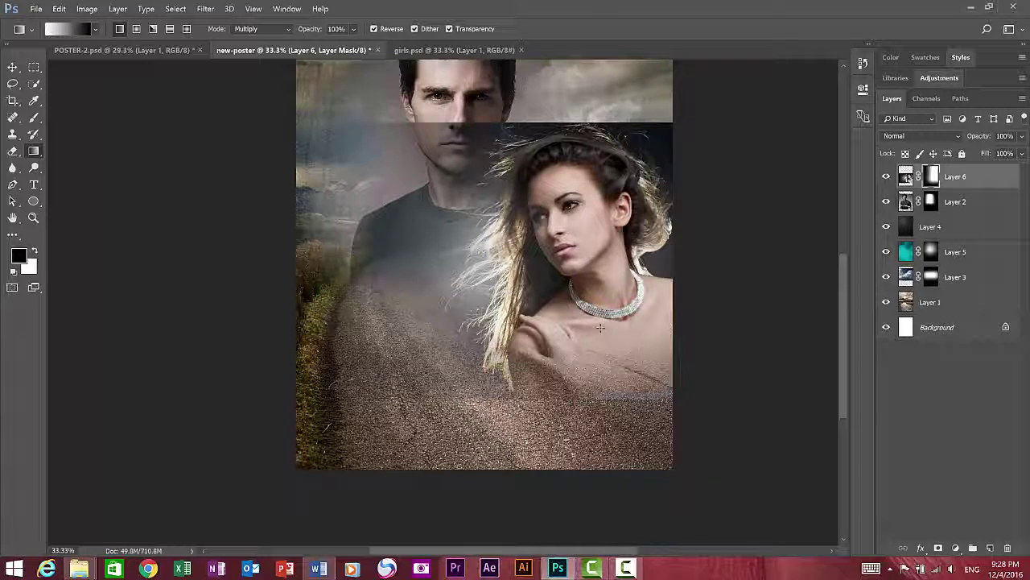
pyautogui.scroll(-3, 635, 405)
pyautogui.scroll(3, 636, 405)
pyautogui.scroll(5, 635, 405)
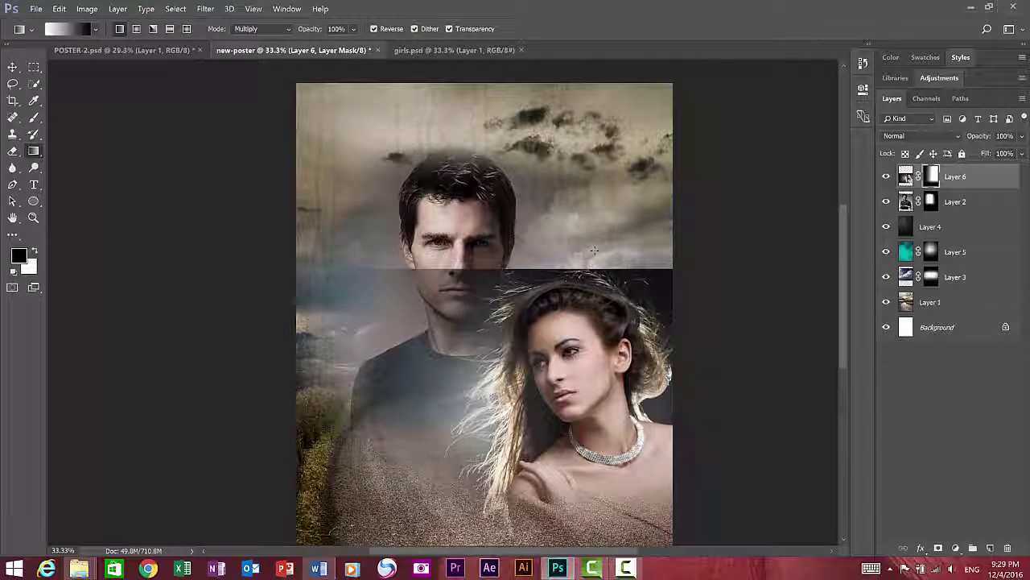
# Blend the seams below the man's head, around the woman's hair and over the clouds
pyautogui.moveTo(593, 253); pyautogui.dragTo(493, 275)
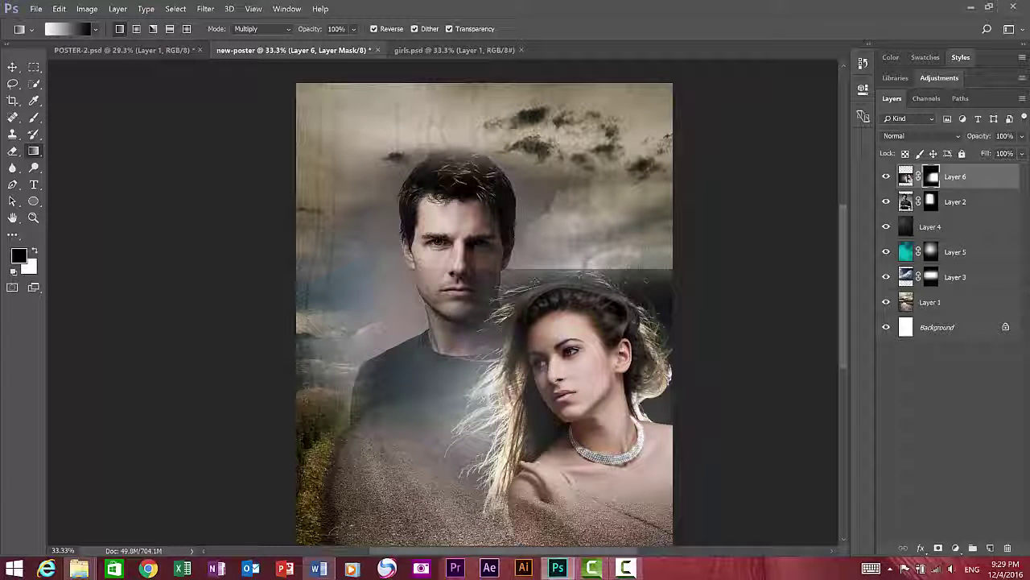
pyautogui.moveTo(420, 143); pyautogui.dragTo(536, 265)
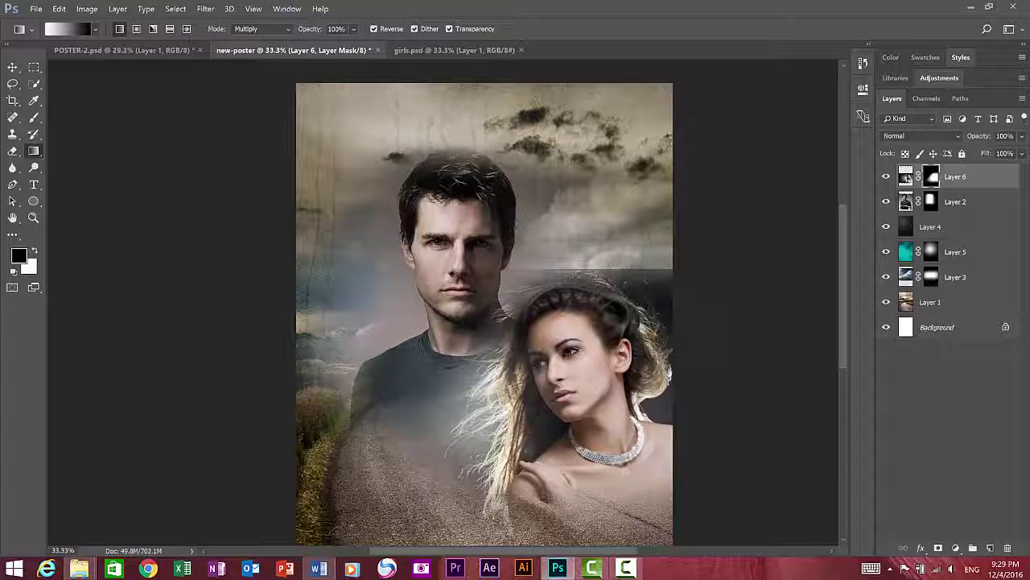
pyautogui.moveTo(667, 258); pyautogui.dragTo(631, 294)
pyautogui.moveTo(622, 197); pyautogui.dragTo(624, 254)
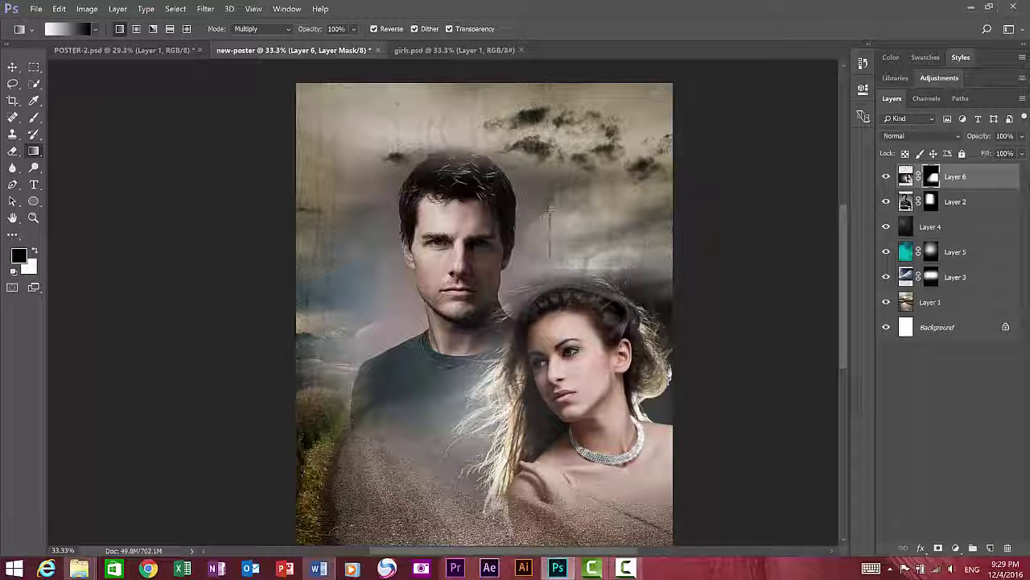
pyautogui.moveTo(538, 179); pyautogui.dragTo(569, 257)
pyautogui.moveTo(610, 277); pyautogui.dragTo(658, 180)
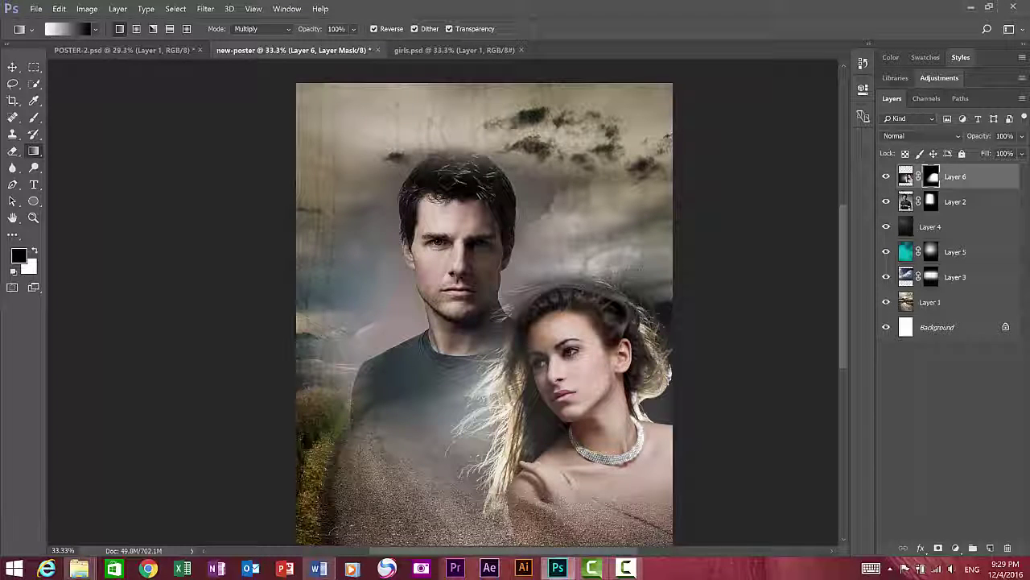
# Zoom the poster to 50% and fade the cloudy area above the woman
pyautogui.click(33, 218)
pyautogui.click(515, 201)
pyautogui.click(34, 151)
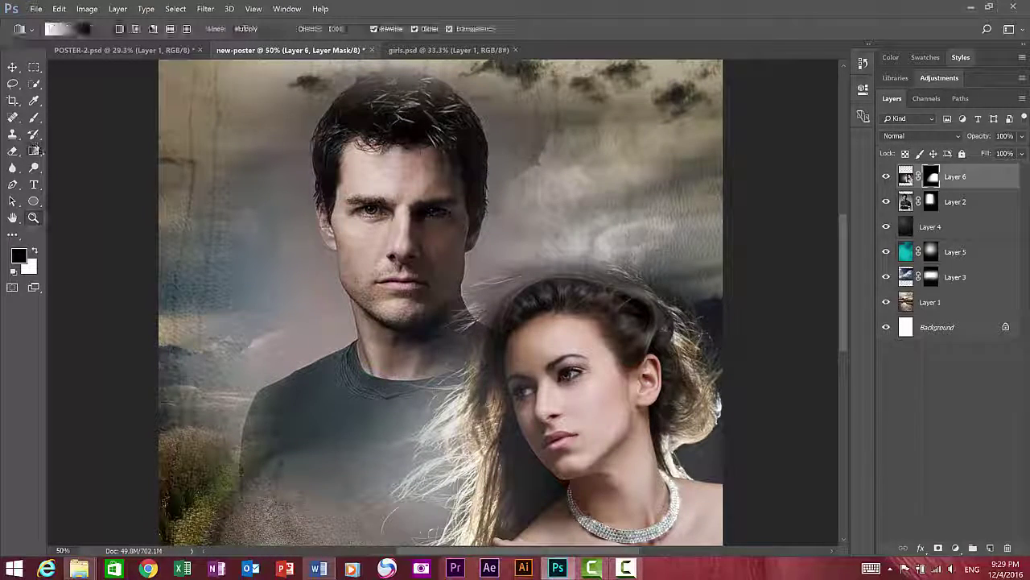
pyautogui.moveTo(625, 126); pyautogui.dragTo(611, 290)
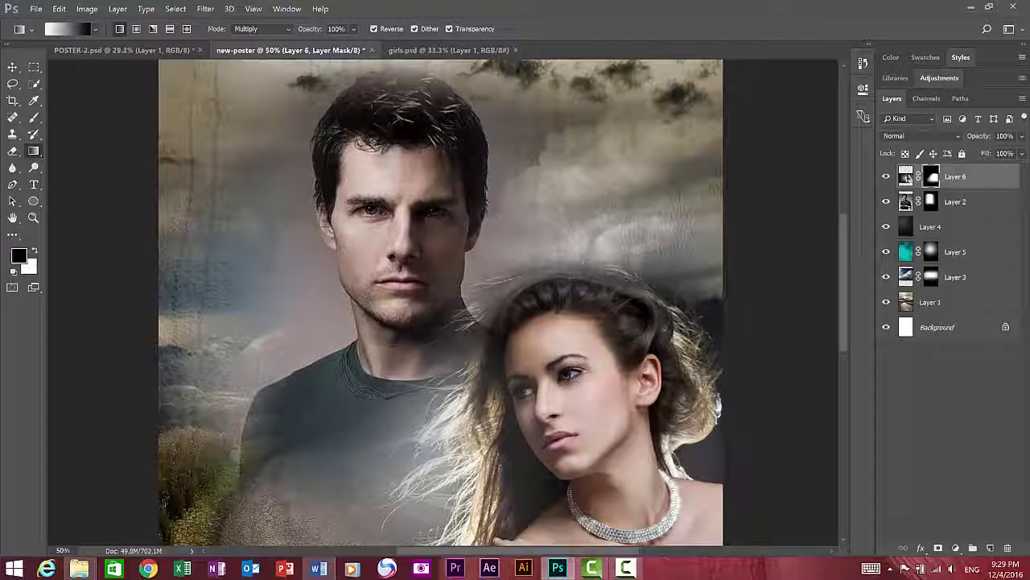
# Duplicate the man's portrait layer, Layer 2, to create Layer 2 copy
pyautogui.press('v')
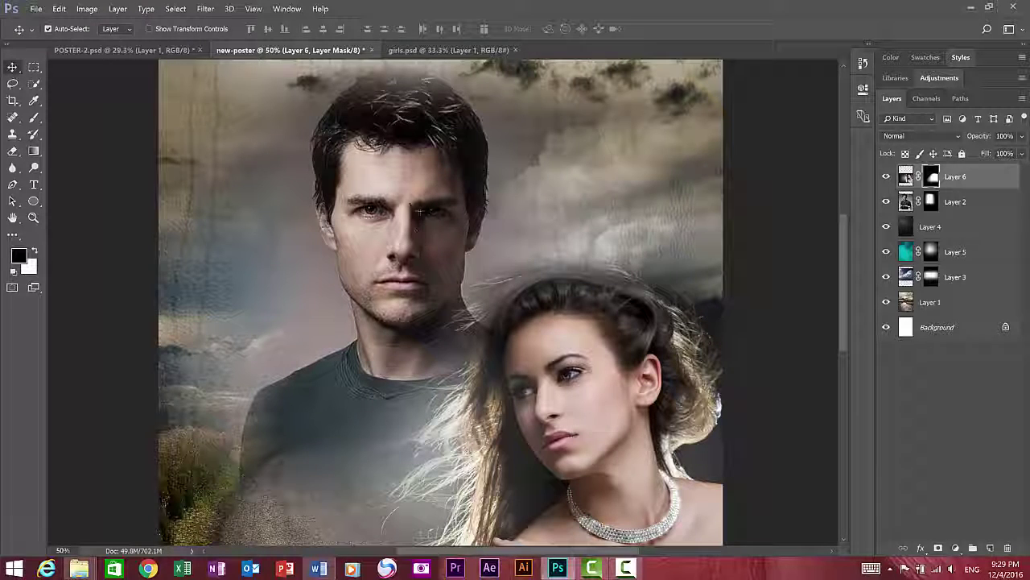
pyautogui.click(924, 209)
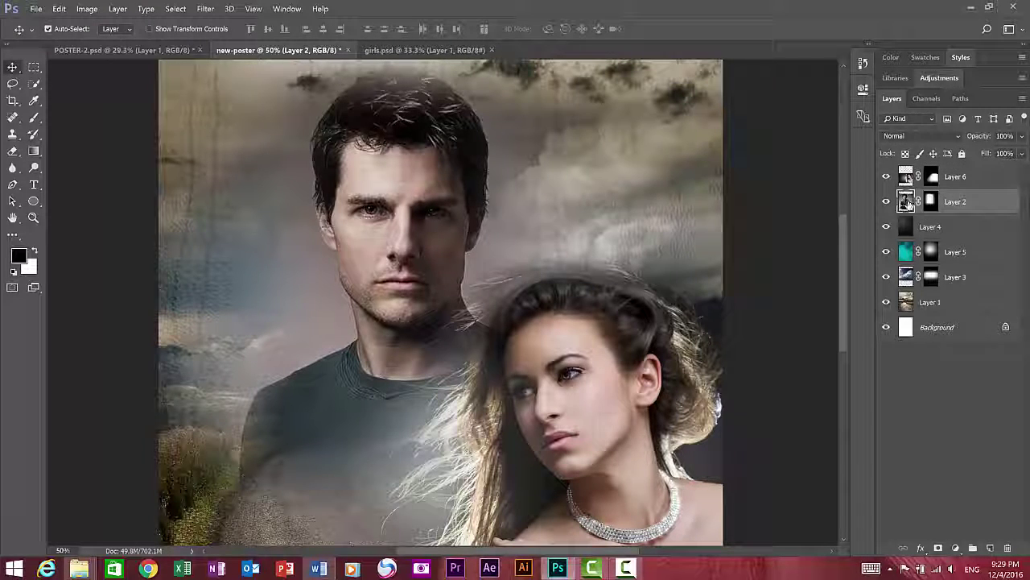
pyautogui.rightClick(970, 209)
pyautogui.click(750, 153)
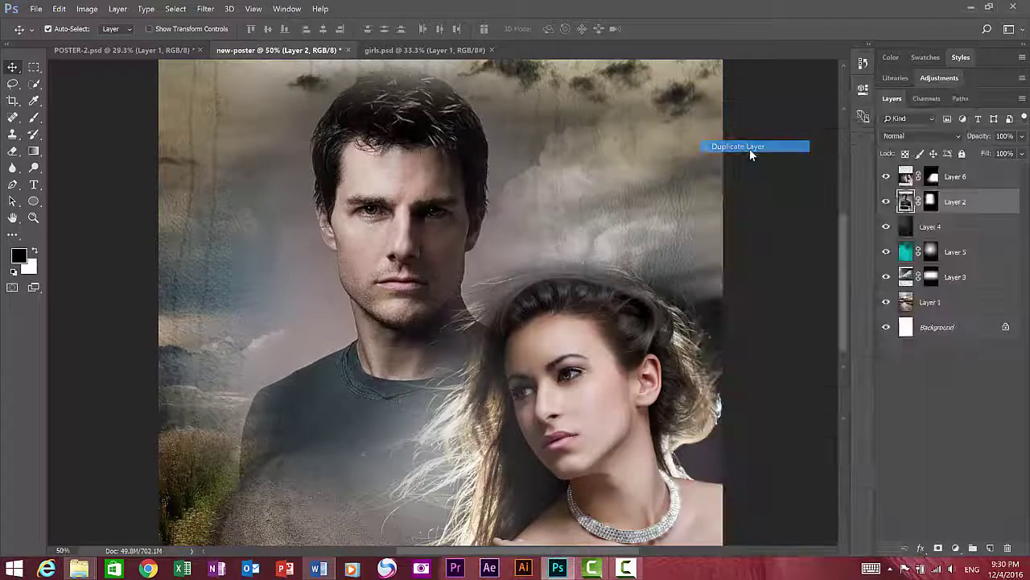
pyautogui.click(627, 170)
pyautogui.hotkey('ctrl', '-')
pyautogui.moveTo(612, 354); pyautogui.dragTo(618, 355)
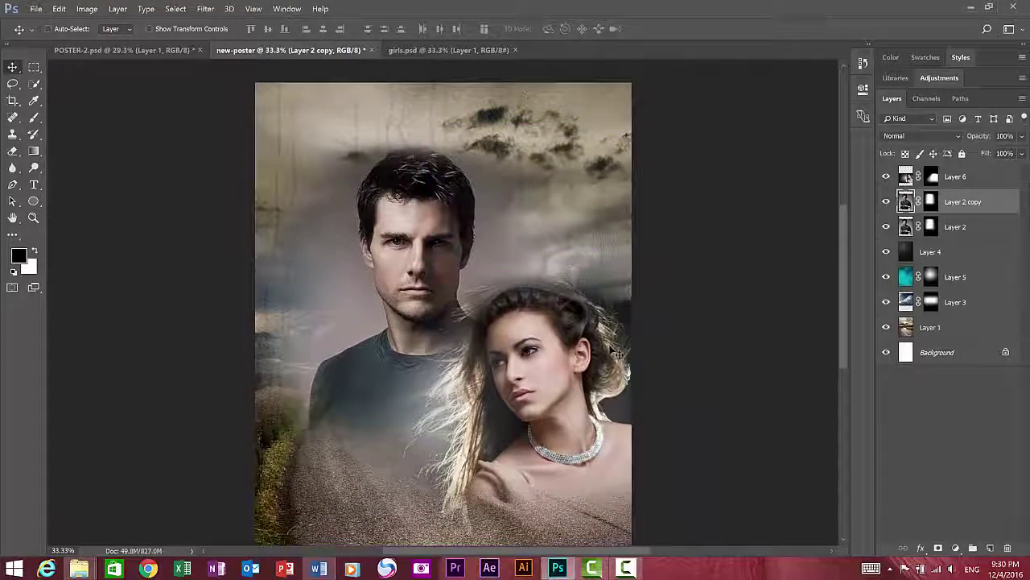
# Scale Layer 2 copy to about 159% near the top right and stack it below Layer 2
pyautogui.hotkey('ctrl', 't')
pyautogui.moveTo(416, 251); pyautogui.dragTo(555, 191)
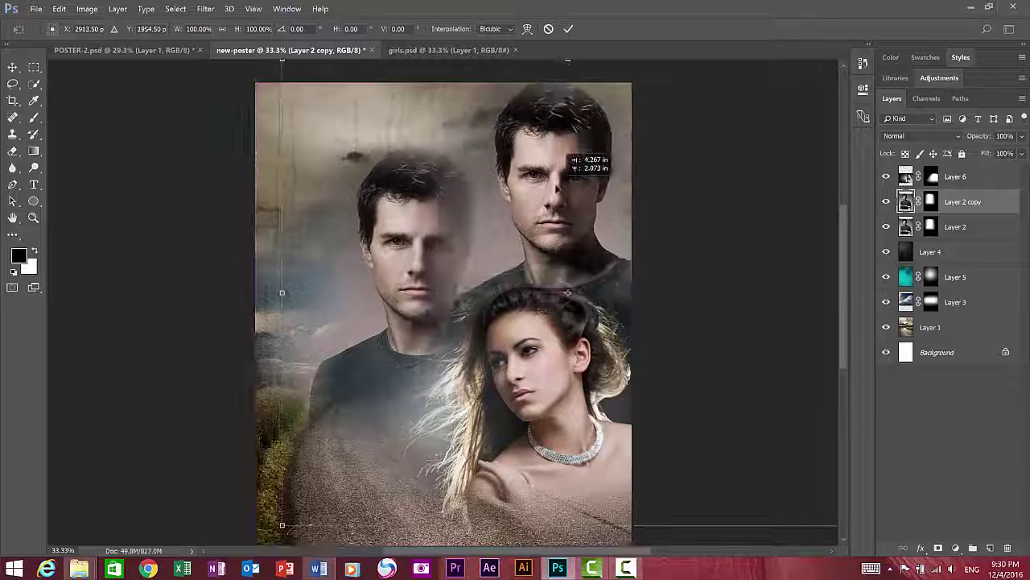
pyautogui.hotkey('ctrl', '-')
pyautogui.hotkey('ctrl', '-')
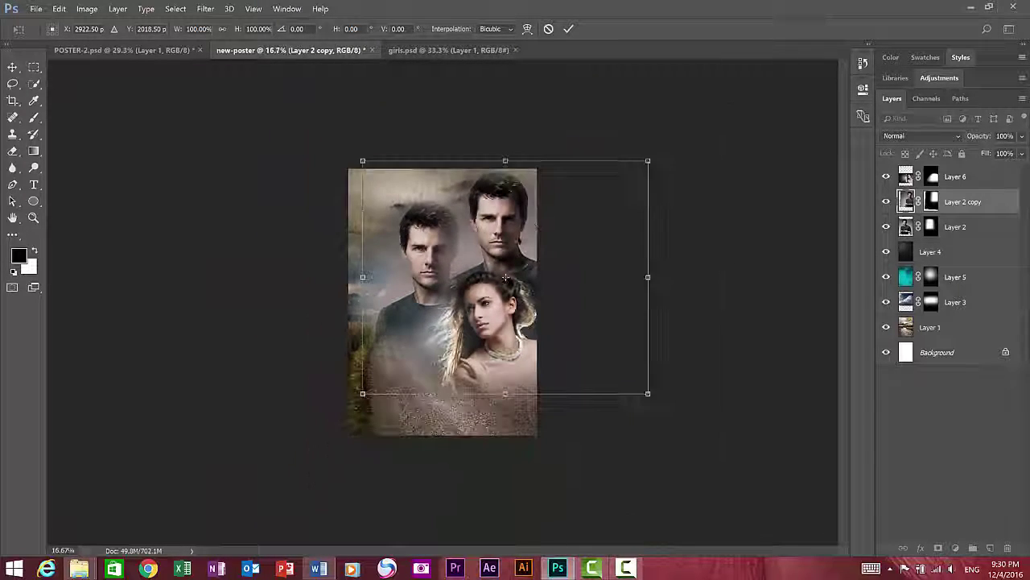
pyautogui.moveTo(363, 394); pyautogui.dragTo(311, 436)
pyautogui.moveTo(509, 202); pyautogui.dragTo(513, 230)
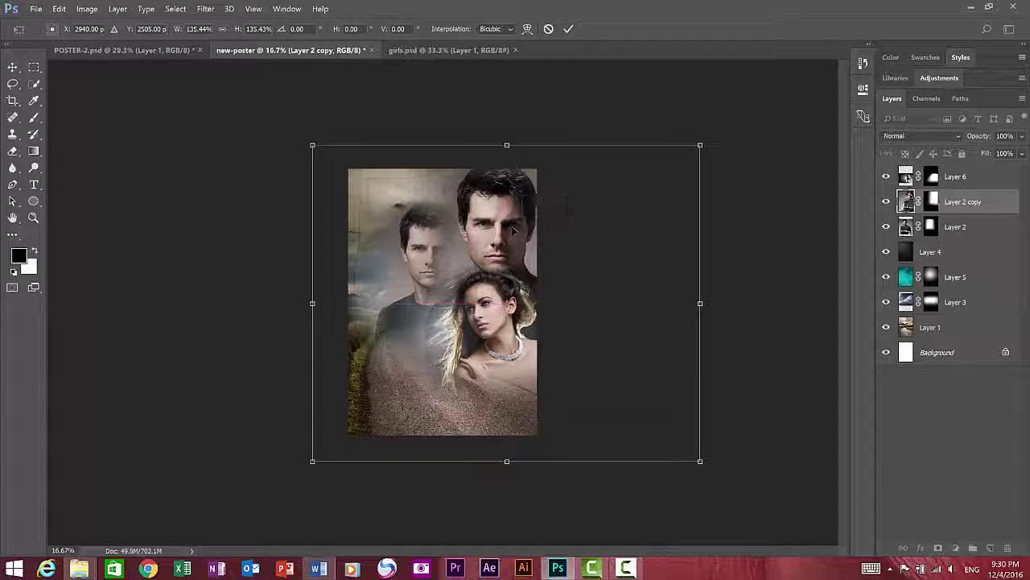
pyautogui.moveTo(699, 145); pyautogui.dragTo(734, 118)
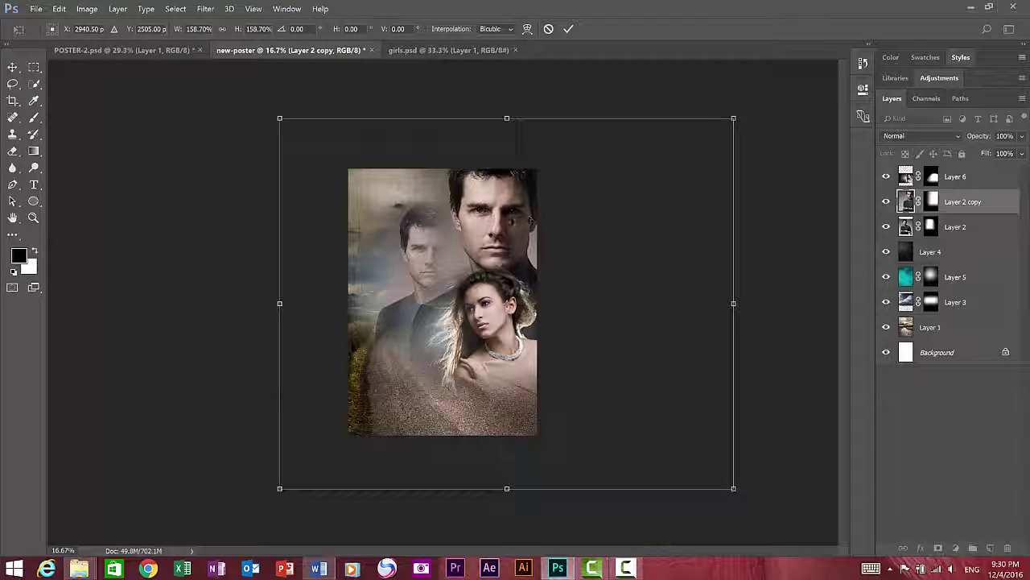
pyautogui.press('Return')
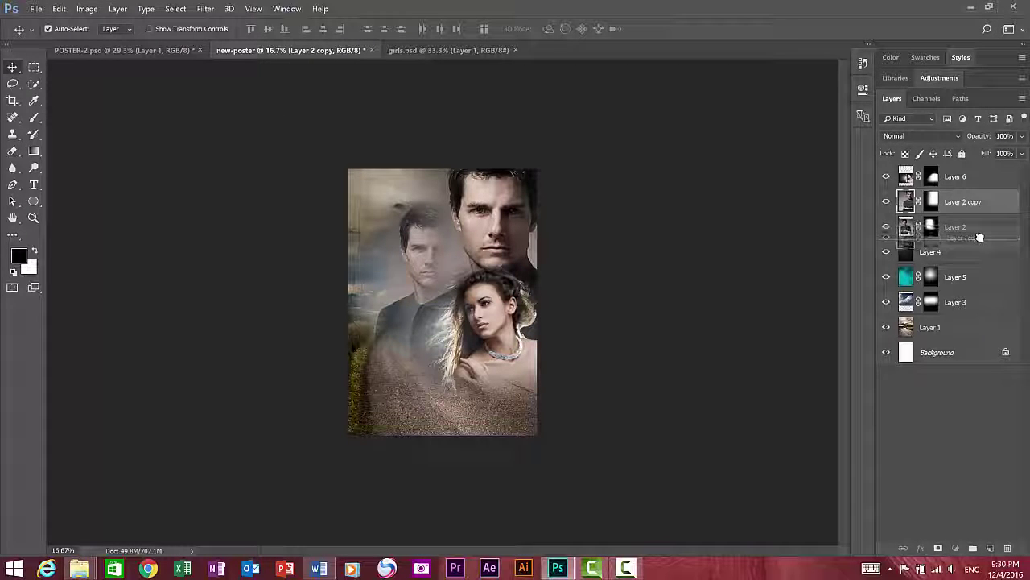
pyautogui.moveTo(966, 202); pyautogui.dragTo(981, 243)
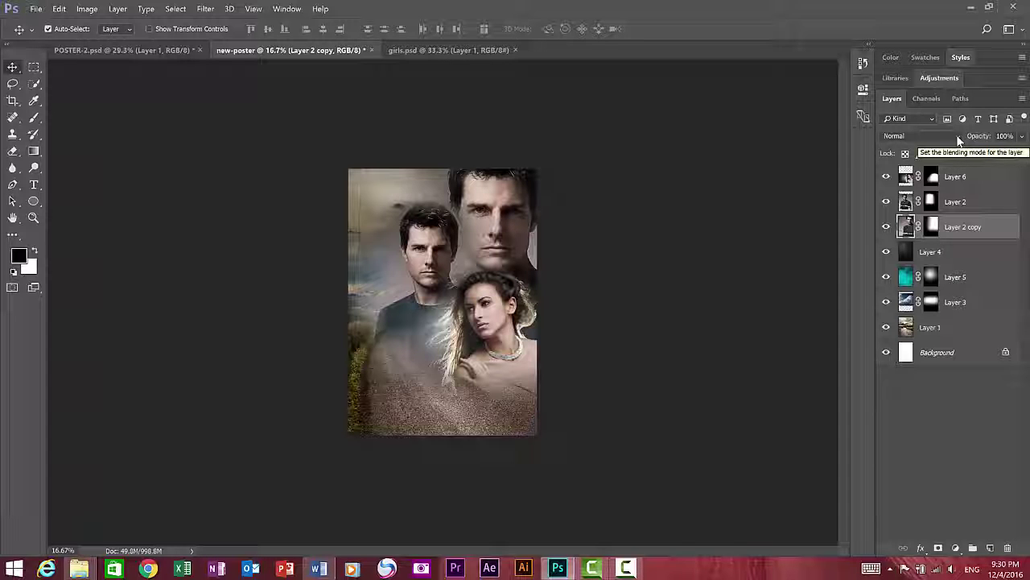
# Fade Layer 2 copy to 24% opacity and 73% fill, then move it back above Layer 2
pyautogui.click(957, 136)
pyautogui.click(957, 135)
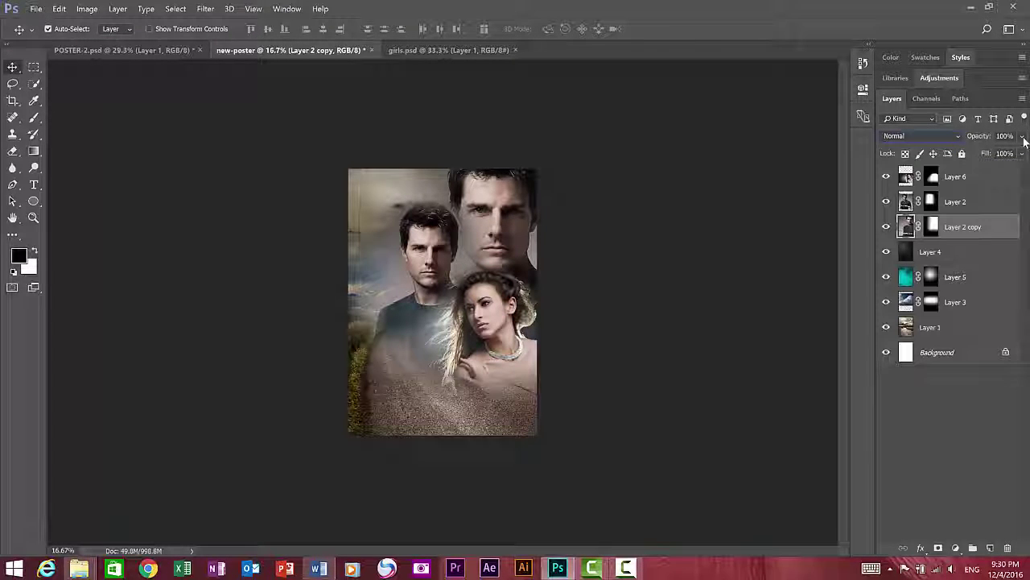
pyautogui.moveTo(1023, 155); pyautogui.dragTo(982, 155)
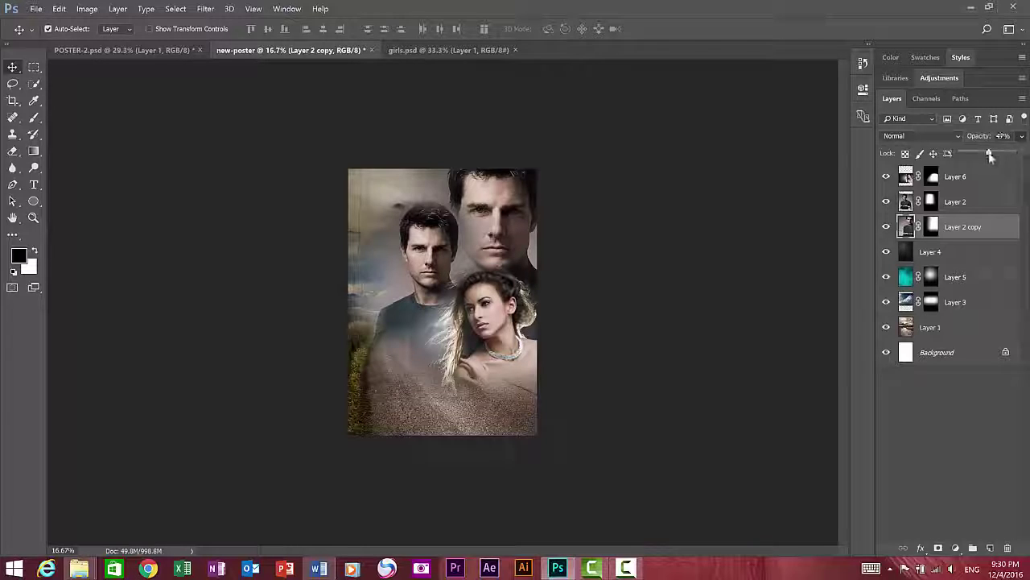
pyautogui.moveTo(982, 156); pyautogui.dragTo(981, 155)
pyautogui.click(33, 217)
pyautogui.click(501, 224)
pyautogui.click(500, 224)
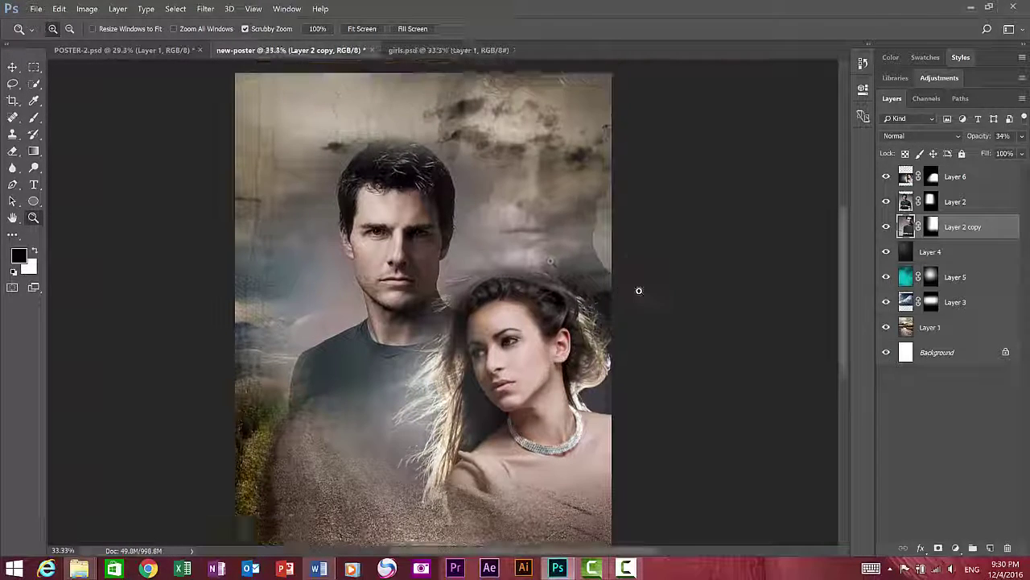
pyautogui.moveTo(987, 158)
pyautogui.mouseDown()
pyautogui.moveTo(971, 156)
pyautogui.moveTo(973, 139)
pyautogui.mouseUp()
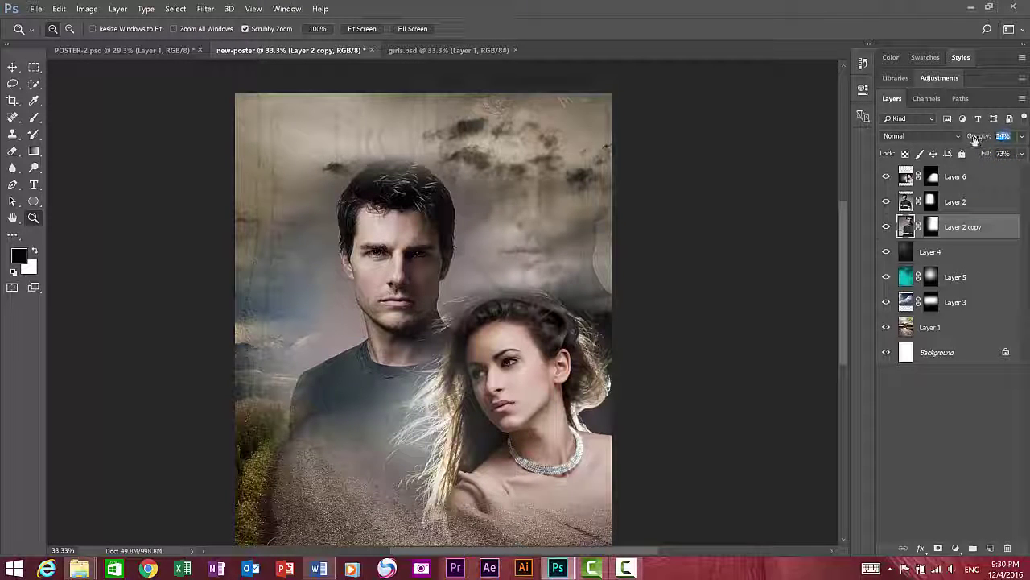
pyautogui.moveTo(966, 227); pyautogui.dragTo(966, 203)
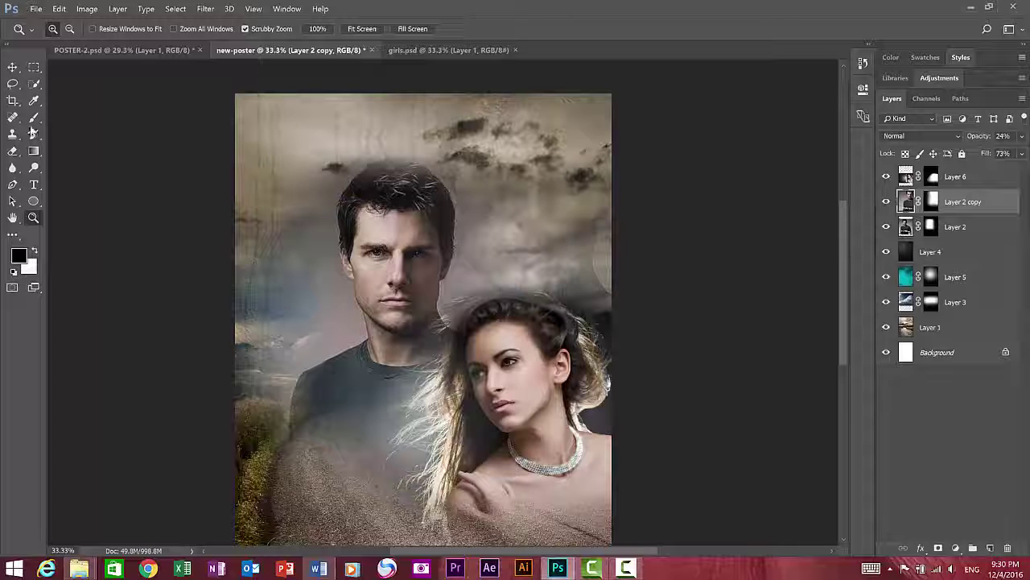
# Shrink Layer 2 copy to about 86% and nudge it slightly upward
pyautogui.click(13, 70)
pyautogui.hotkey('ctrl', 't')
pyautogui.moveTo(561, 128); pyautogui.dragTo(567, 221)
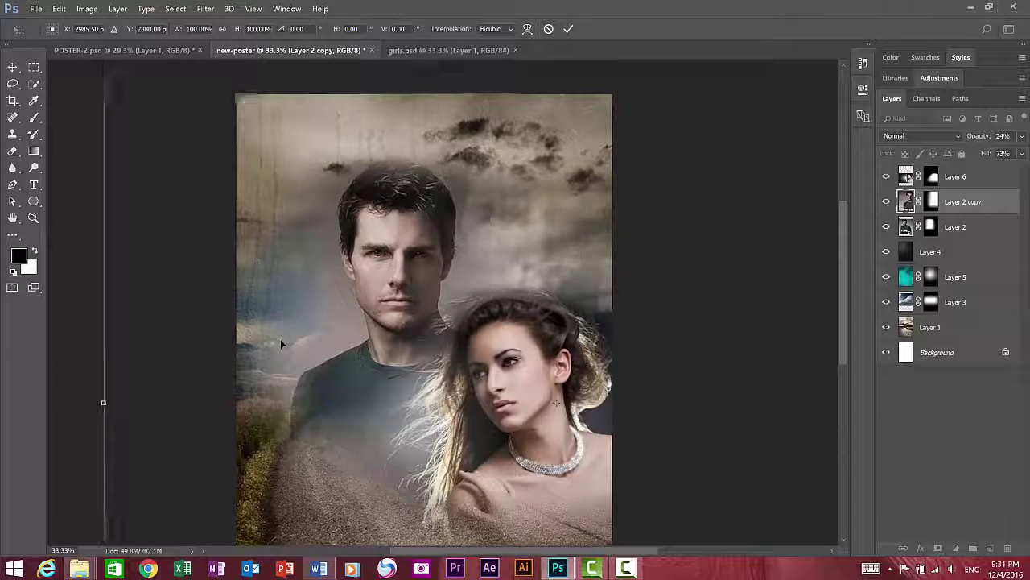
pyautogui.hotkey('ctrl', '-')
pyautogui.hotkey('ctrl', '-')
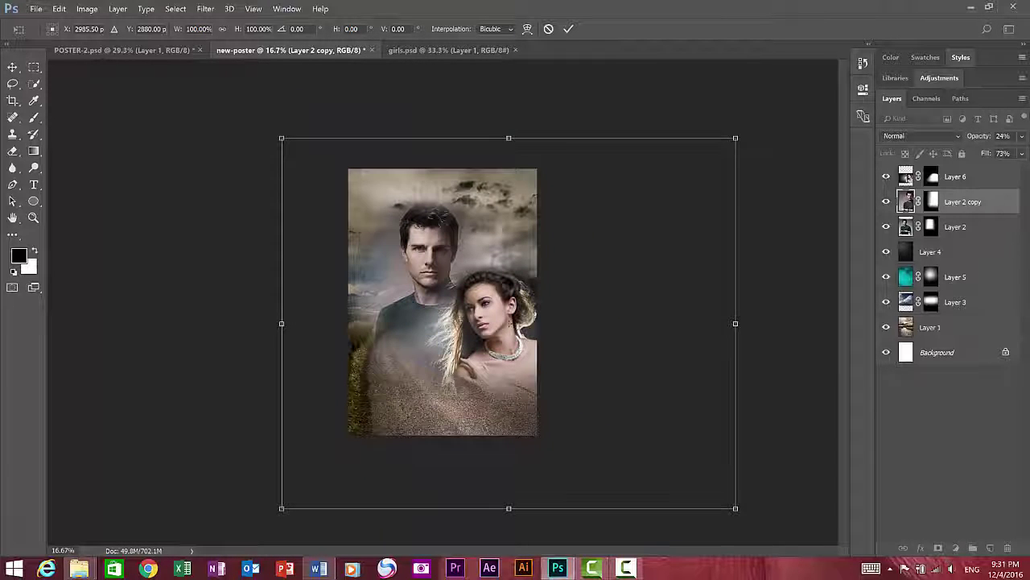
pyautogui.moveTo(735, 507); pyautogui.dragTo(703, 483)
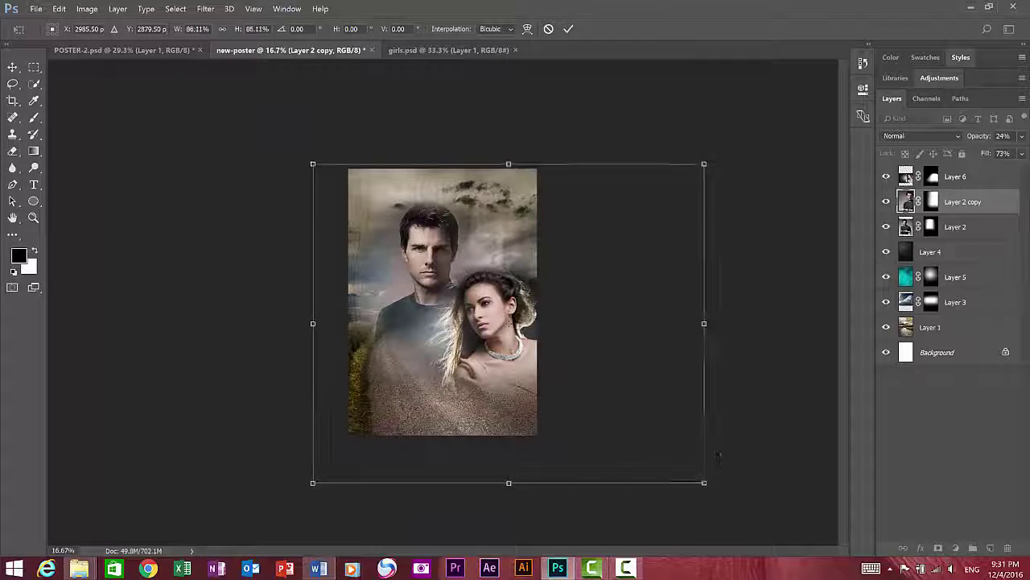
pyautogui.moveTo(510, 262); pyautogui.dragTo(509, 247)
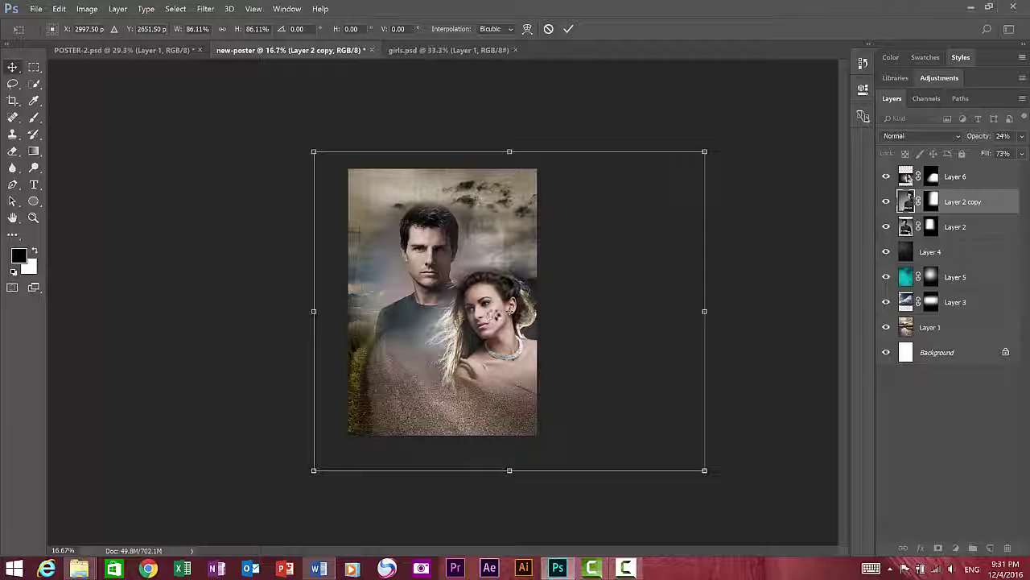
pyautogui.press('Return')
# Select the woman's Layer 6 and nudge it a little lower with Shift+arrow keys
pyautogui.rightClick(496, 320)
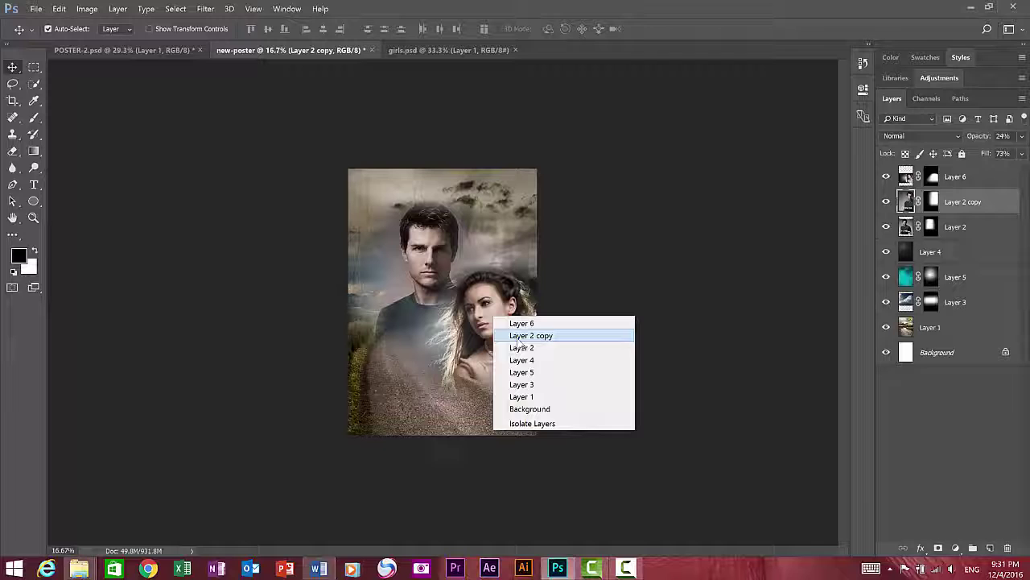
pyautogui.click(512, 331)
pyautogui.click(956, 177)
pyautogui.hotkey('shift', 'Down')
pyautogui.hotkey('shift', 'Down')
pyautogui.hotkey('shift', 'Down')
pyautogui.hotkey('shift', 'Down')
pyautogui.hotkey('shift', 'Down')
pyautogui.hotkey('shift', 'Right')
pyautogui.hotkey('shift', 'Down')
pyautogui.hotkey('shift', 'Down')
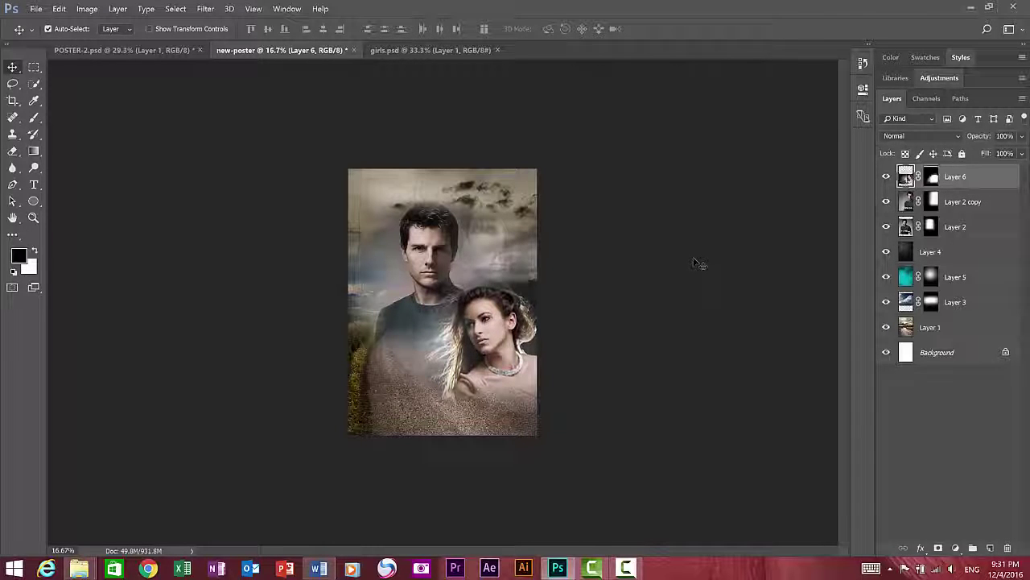
# Shift Layer 2 copy slightly within the clouds using Free Transform
pyautogui.doubleClick(33, 217)
pyautogui.click(418, 302)
pyautogui.keyDown('alt'); pyautogui.click(534, 211); pyautogui.keyUp('alt')
pyautogui.keyDown('alt'); pyautogui.moveTo(534, 211); pyautogui.dragTo(518, 172); pyautogui.keyUp('alt')
pyautogui.moveTo(499, 378); pyautogui.dragTo(530, 384)
pyautogui.press('v')
pyautogui.click(962, 201)
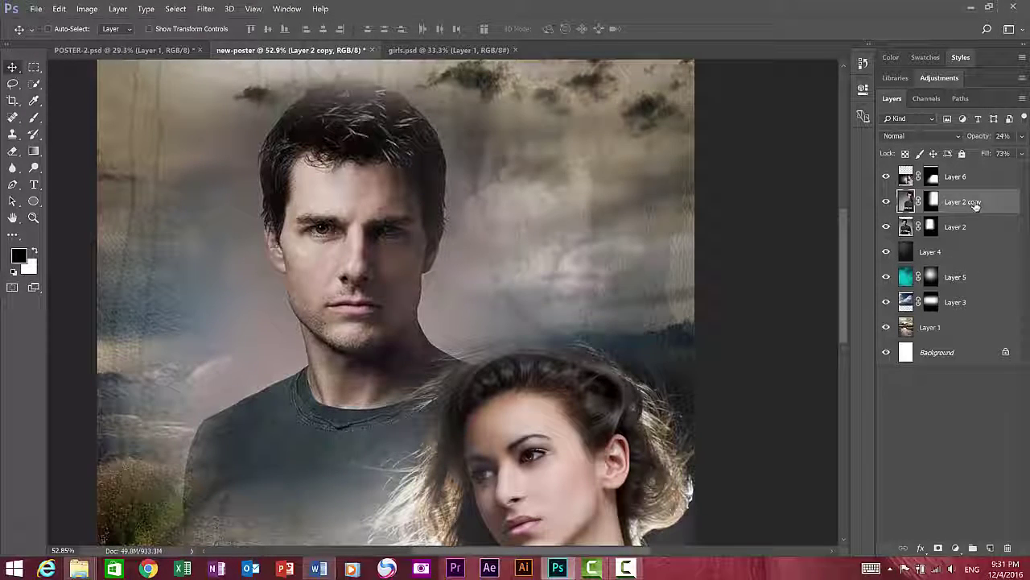
pyautogui.hotkey('ctrl', 't')
pyautogui.moveTo(621, 236)
pyautogui.mouseDown()
pyautogui.moveTo(613, 270)
pyautogui.moveTo(601, 258)
pyautogui.mouseUp()
pyautogui.press('Return')
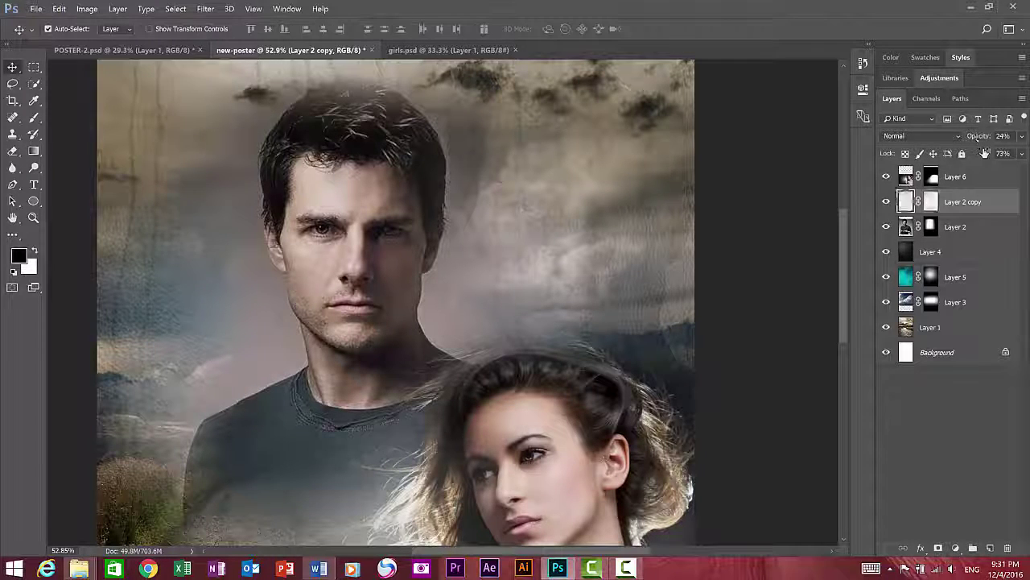
# Raise Layer 2 copy's opacity slightly to about 25–29% and view the poster at 50%
pyautogui.moveTo(982, 138); pyautogui.dragTo(984, 138)
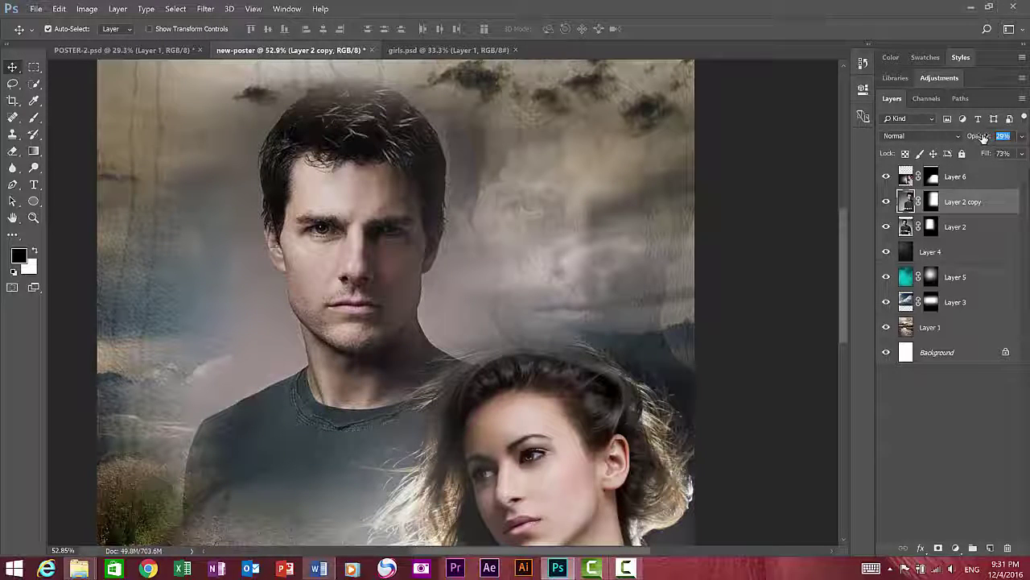
pyautogui.scroll(-3, 592, 398)
pyautogui.scroll(-3, 593, 400)
pyautogui.scroll(-1, 596, 403)
pyautogui.scroll(3, 591, 400)
pyautogui.scroll(3, 592, 400)
pyautogui.scroll(1, 592, 398)
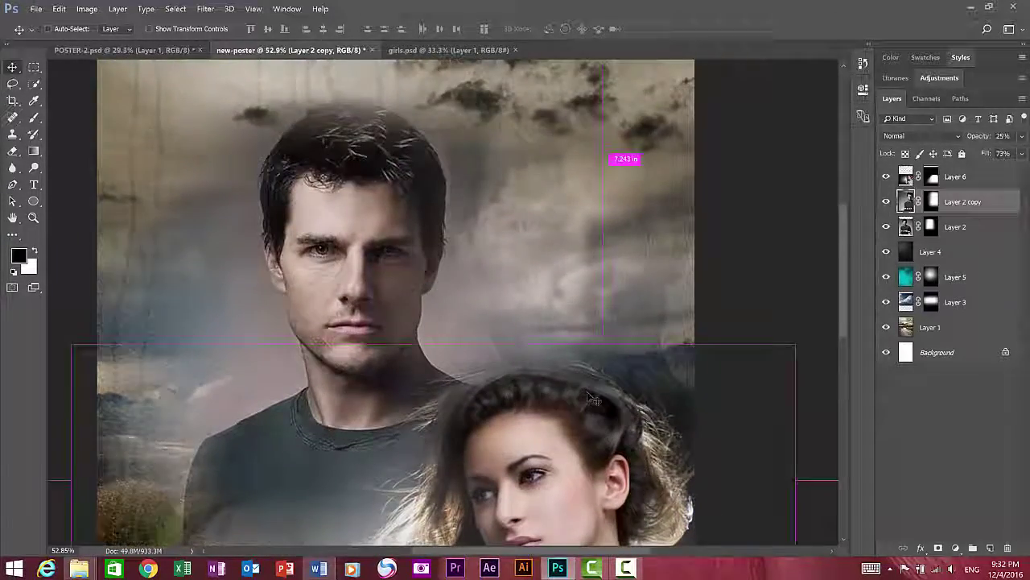
pyautogui.hotkey('ctrl', '-')
pyautogui.moveTo(488, 395)
pyautogui.mouseDown()
pyautogui.moveTo(553, 231)
pyautogui.moveTo(524, 148)
pyautogui.mouseUp()
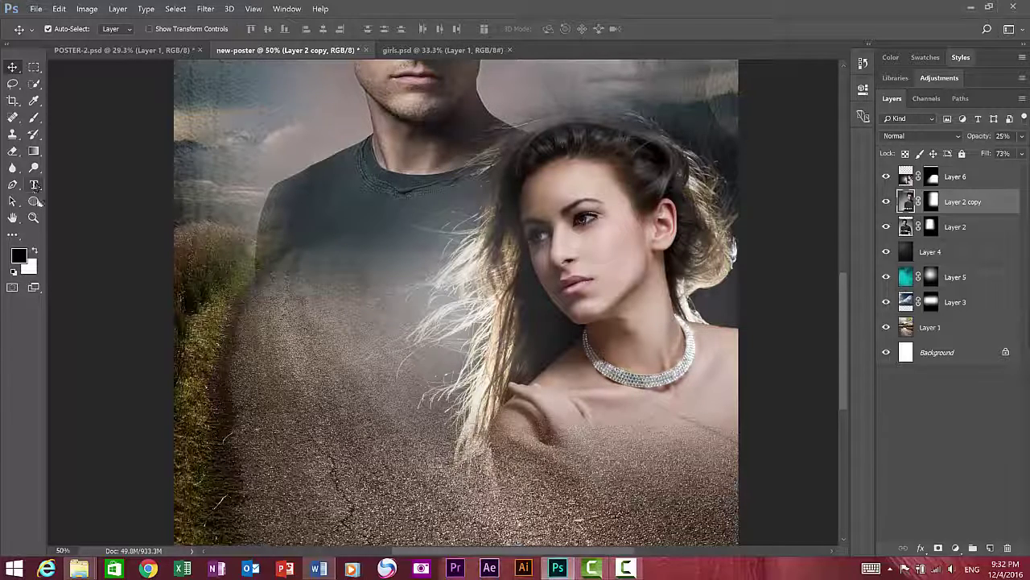
pyautogui.click(319, 568)
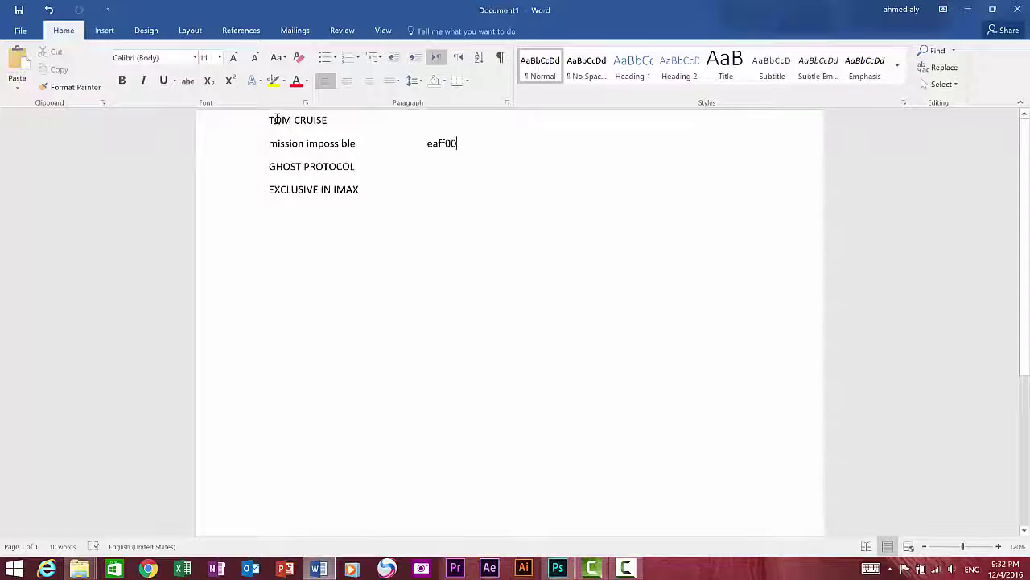
# Copy the 'TOM CRUISE' line from the Word notes and go back to Photoshop
pyautogui.moveTo(274, 120); pyautogui.dragTo(318, 121)
pyautogui.rightClick(320, 120)
pyautogui.click(331, 142)
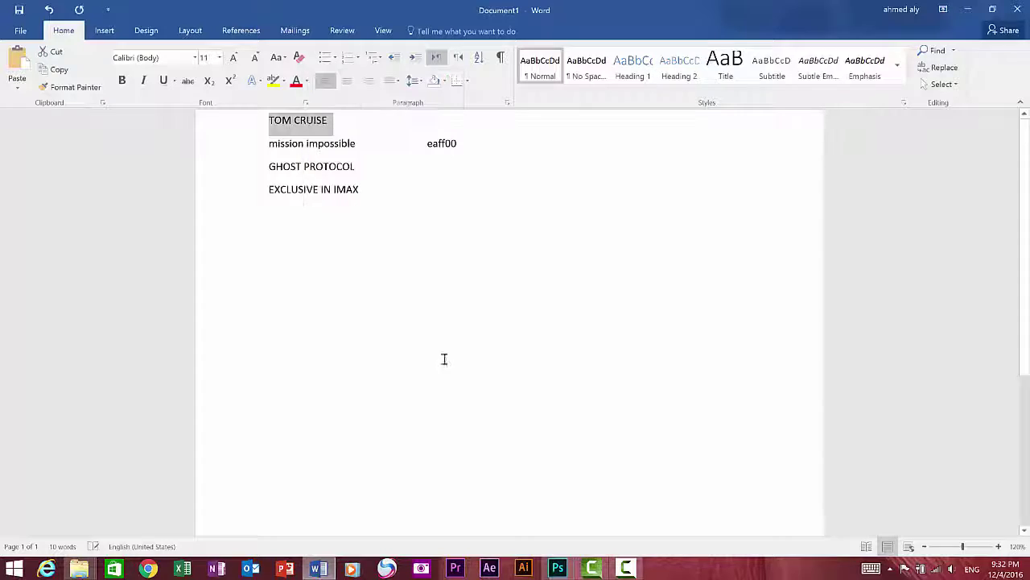
pyautogui.click(557, 569)
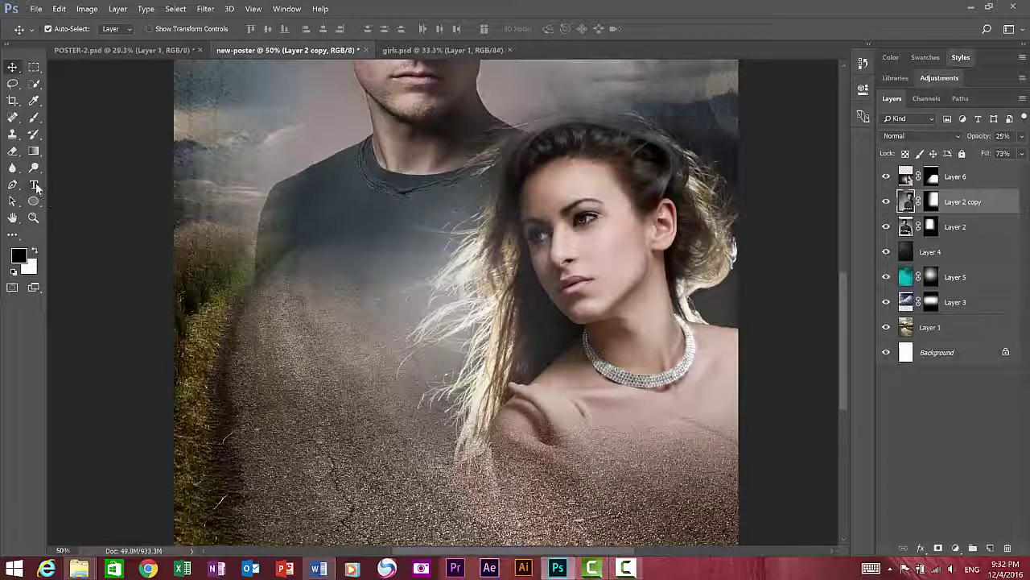
# Paste 'TOM CRUISE' as a bottom-left text layer and set it in the AL-Fares font
pyautogui.click(35, 186)
pyautogui.click(314, 471)
pyautogui.rightClick(311, 229)
pyautogui.click(358, 290)
pyautogui.write('TOM CRUISE')
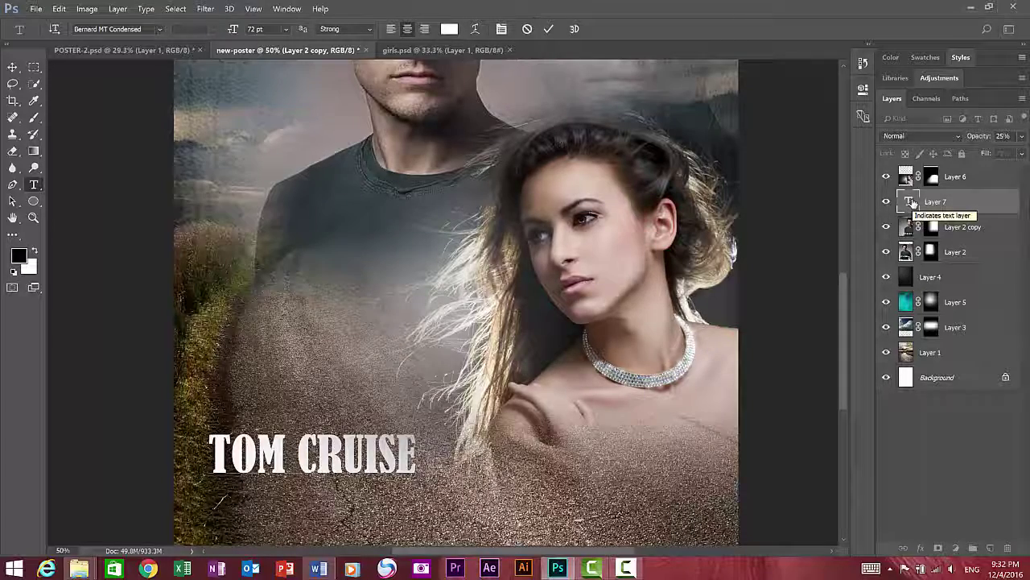
pyautogui.doubleClick(909, 201)
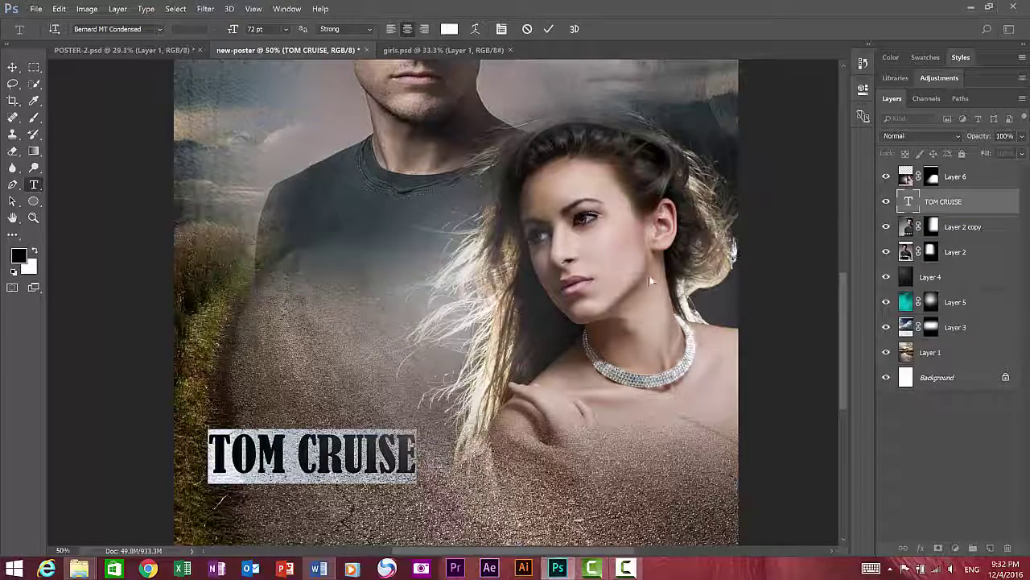
pyautogui.click(160, 29)
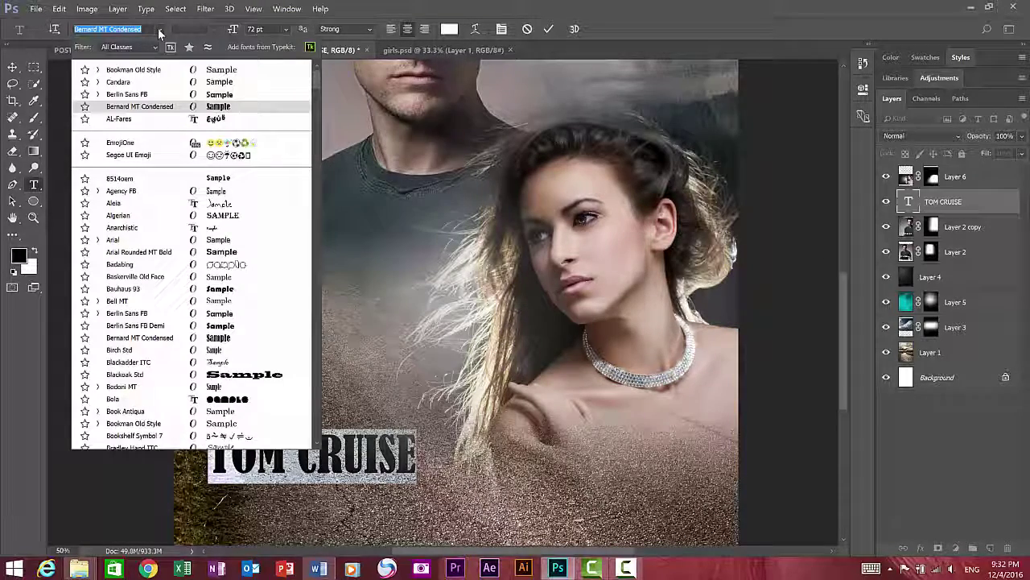
pyautogui.click(119, 119)
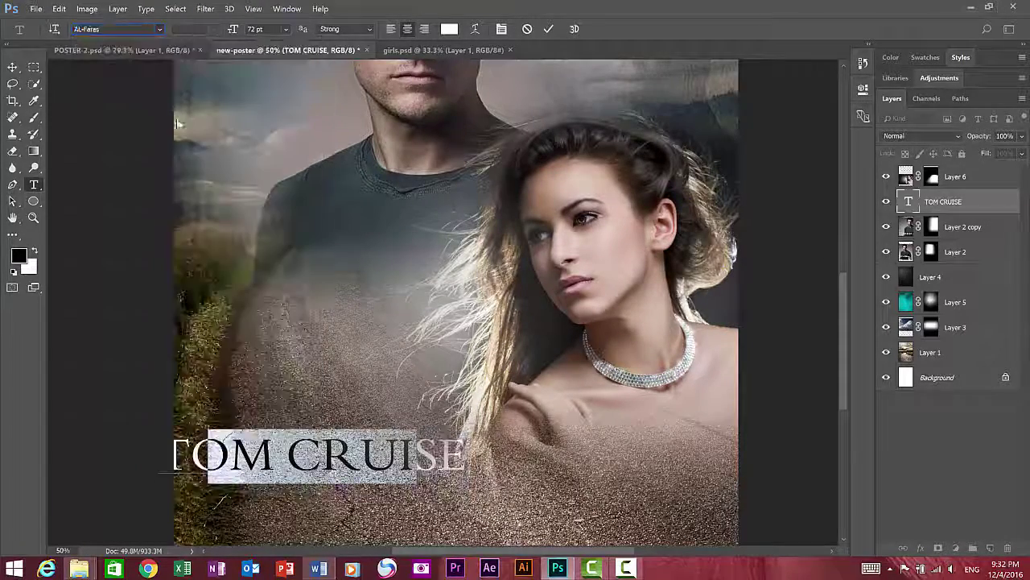
pyautogui.click(12, 67)
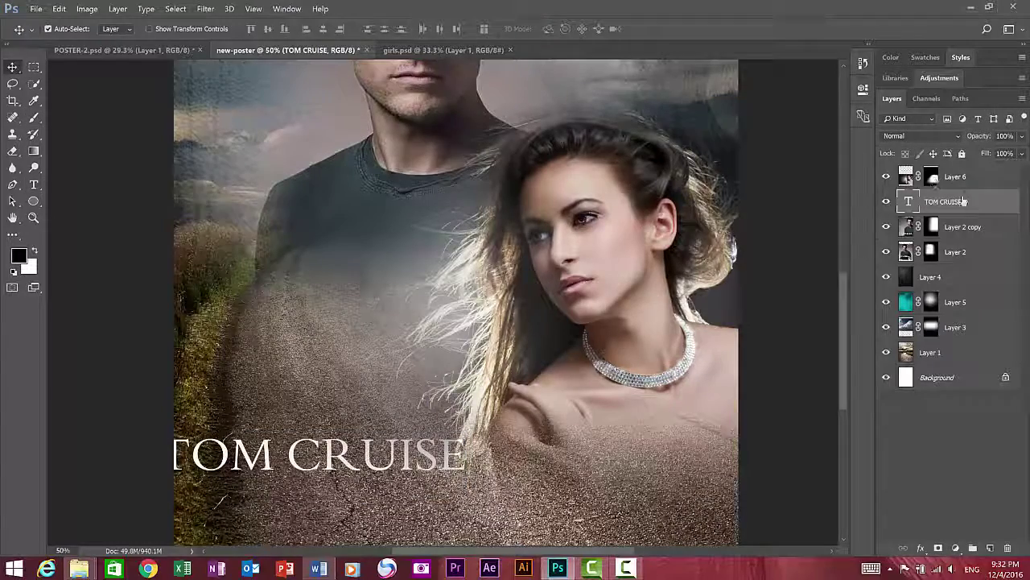
# Move the TOM CRUISE layer to the top, scale it to about 140%, and centre it near the bottom
pyautogui.moveTo(964, 201); pyautogui.dragTo(958, 171)
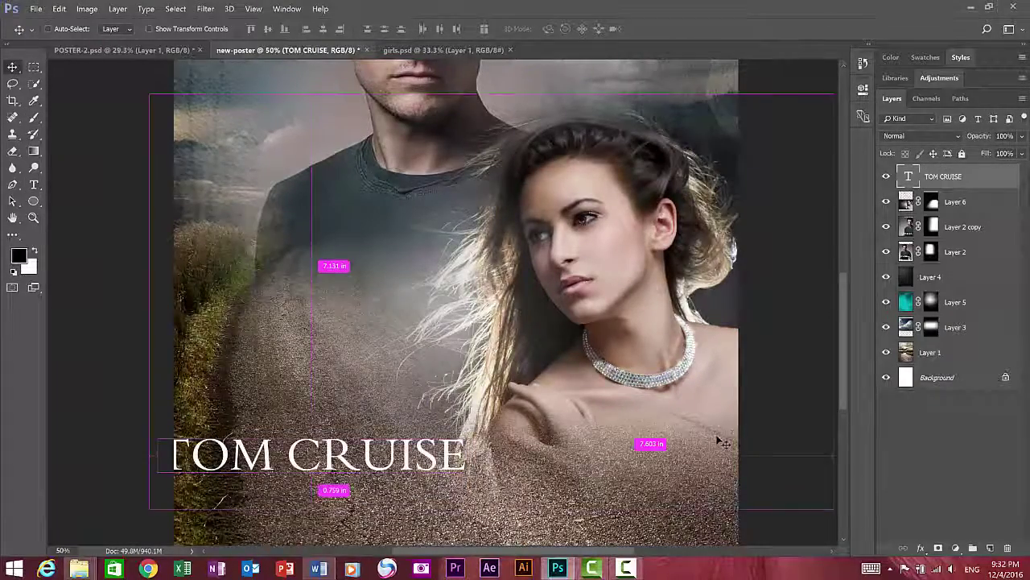
pyautogui.hotkey('ctrl', '-')
pyautogui.hotkey('ctrl', 't')
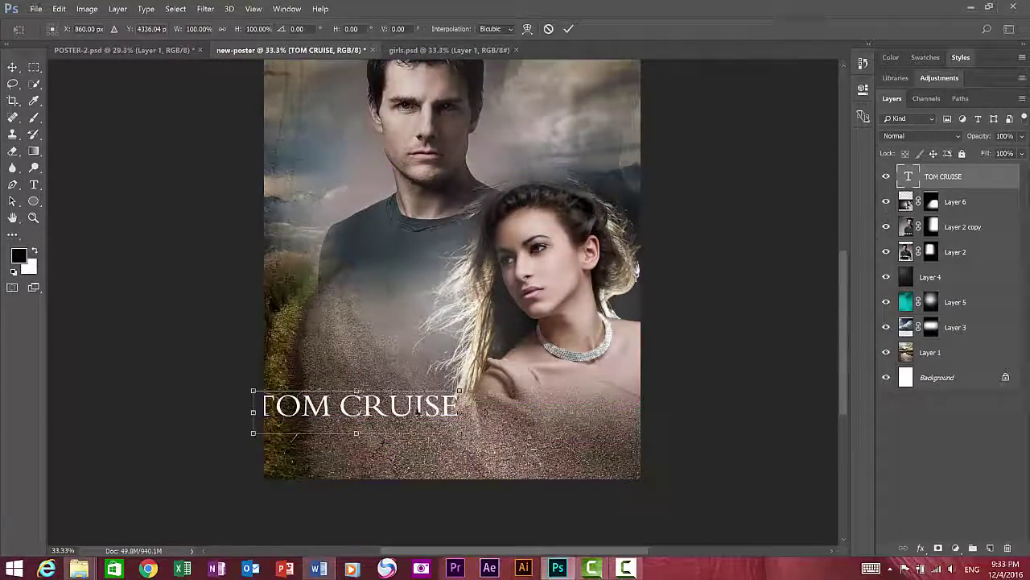
pyautogui.moveTo(418, 409); pyautogui.dragTo(507, 417)
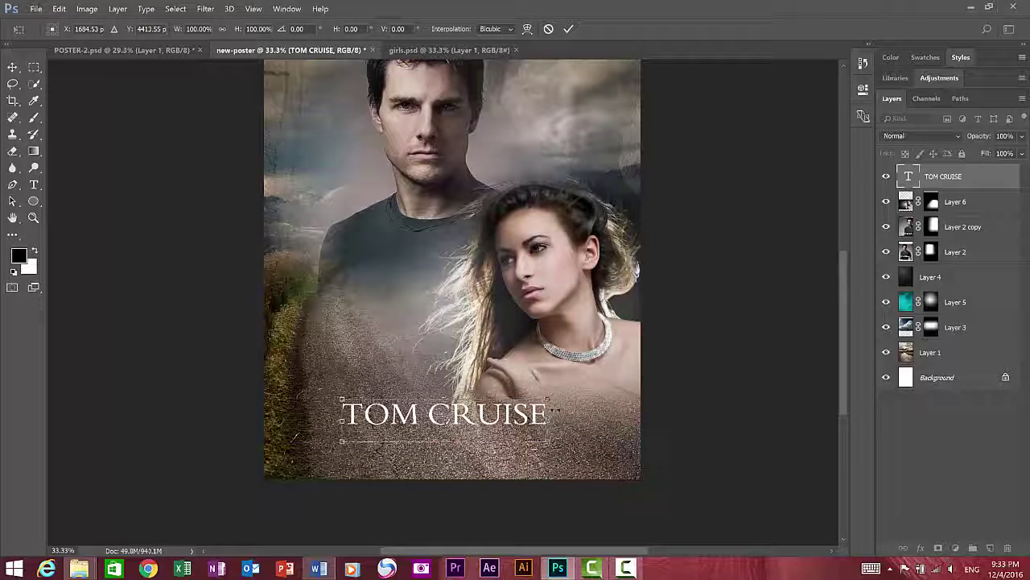
pyautogui.moveTo(549, 399); pyautogui.dragTo(627, 355)
pyautogui.moveTo(574, 411); pyautogui.dragTo(551, 409)
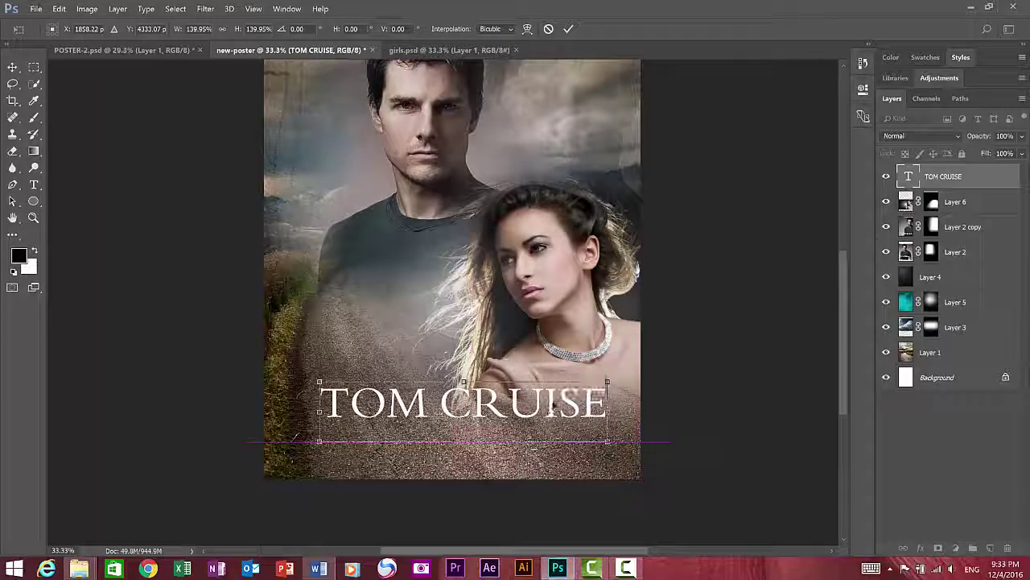
pyautogui.press('Return')
pyautogui.moveTo(548, 277); pyautogui.dragTo(539, 343)
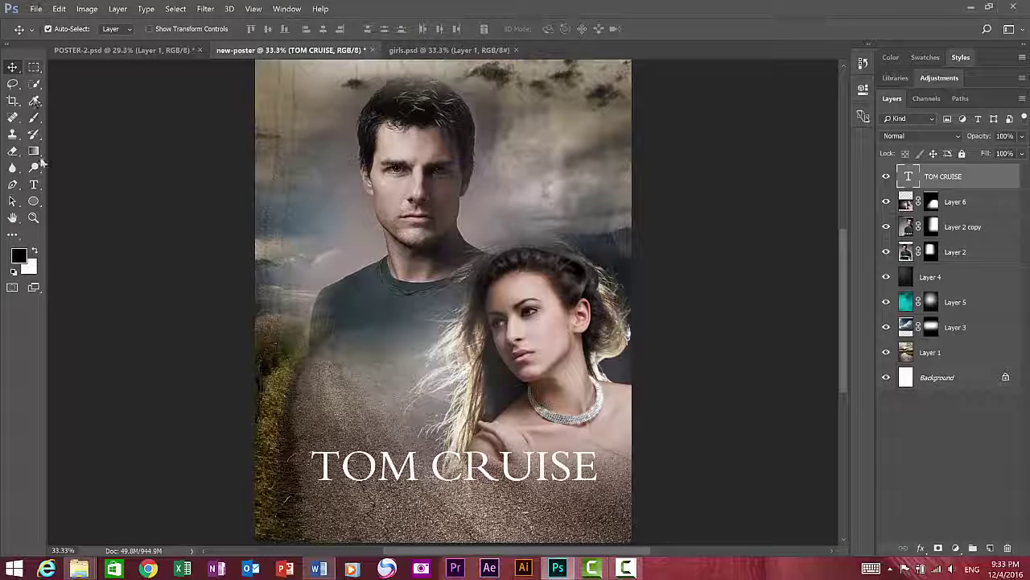
pyautogui.click(36, 202)
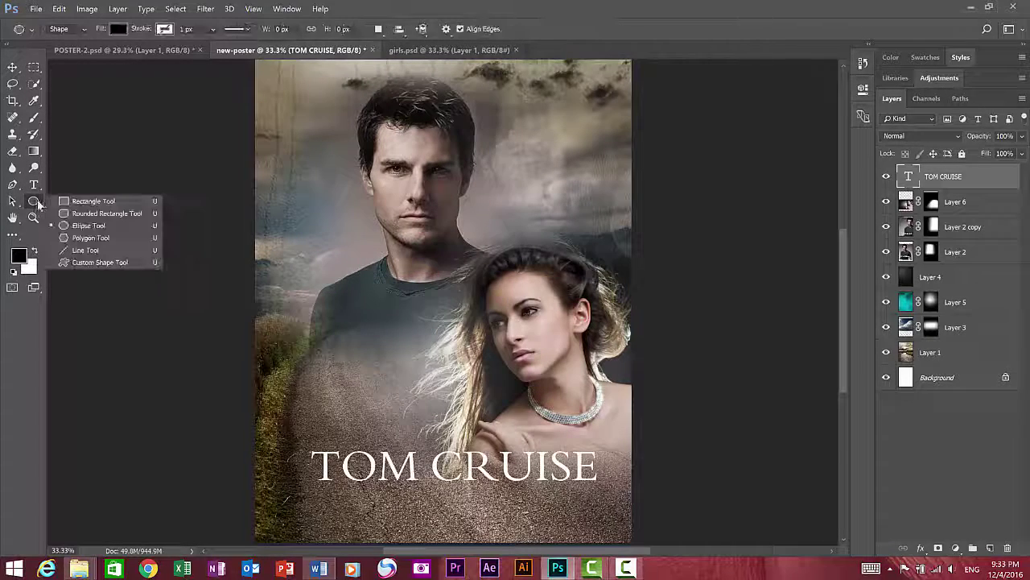
# Draw a thin, flat ellipse just under the TOM CRUISE title
pyautogui.click(78, 226)
pyautogui.moveTo(312, 487)
pyautogui.mouseDown()
pyautogui.moveTo(593, 475)
pyautogui.moveTo(600, 503)
pyautogui.mouseUp()
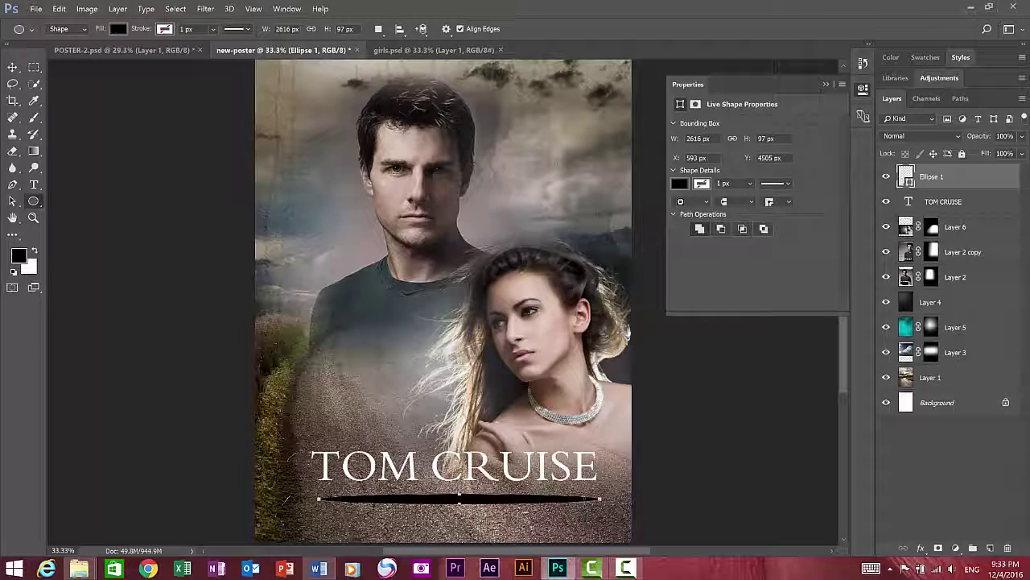
pyautogui.click(13, 68)
# Rasterize and Gaussian-blur the ellipse into a soft shadow, nudged slightly upward
pyautogui.click(205, 9)
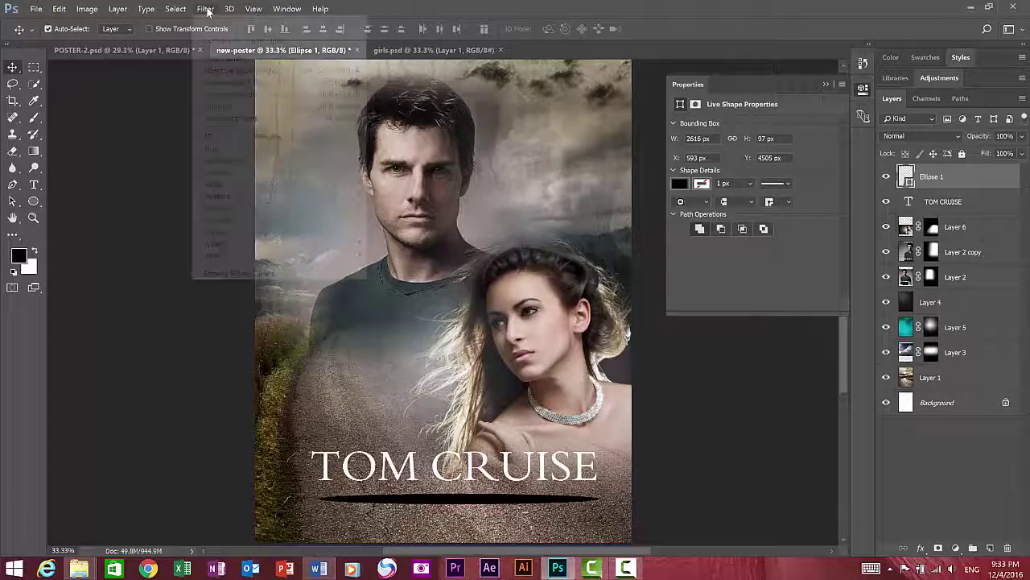
pyautogui.click(156, 196)
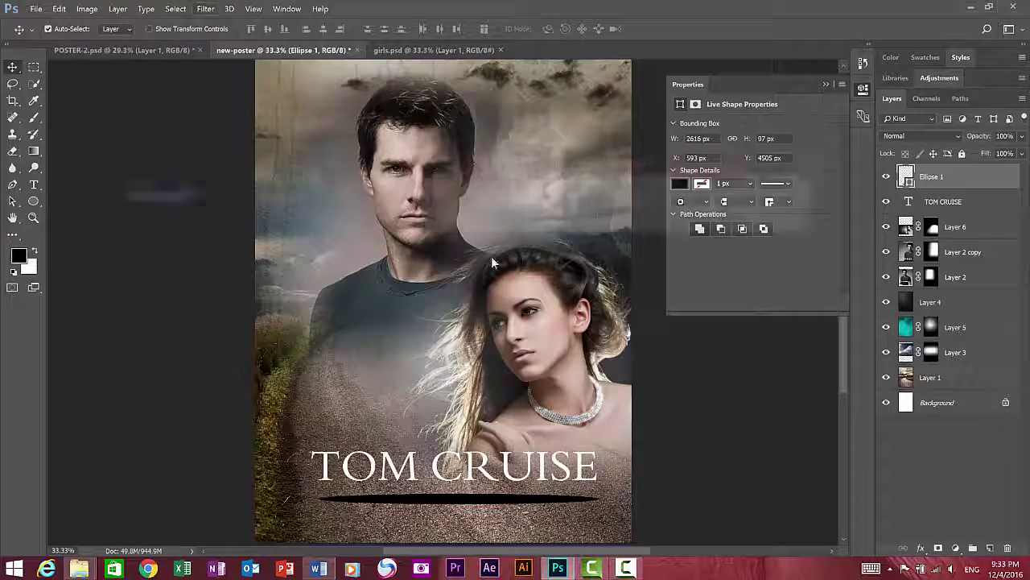
pyautogui.click(629, 230)
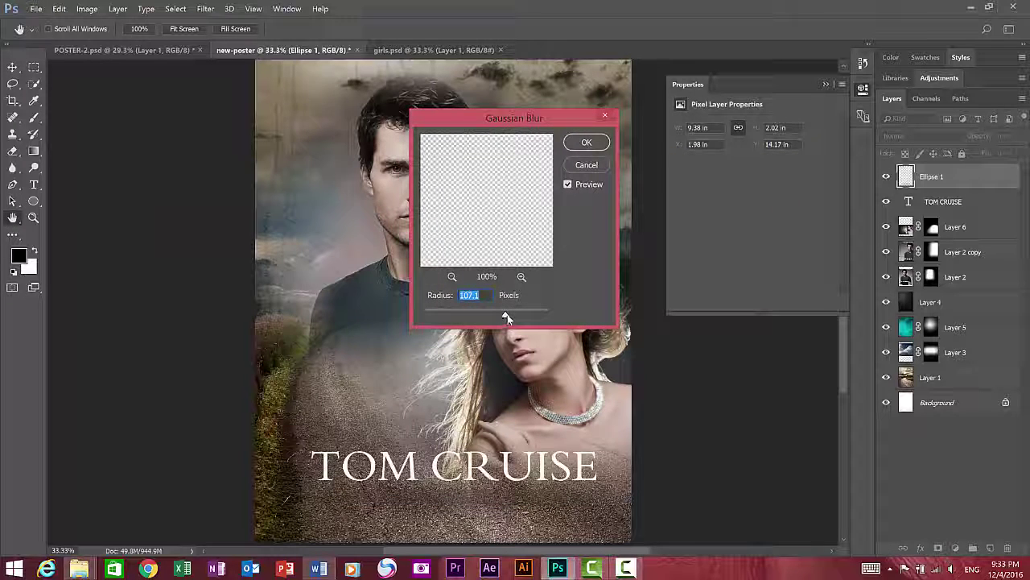
pyautogui.moveTo(492, 317); pyautogui.dragTo(499, 315)
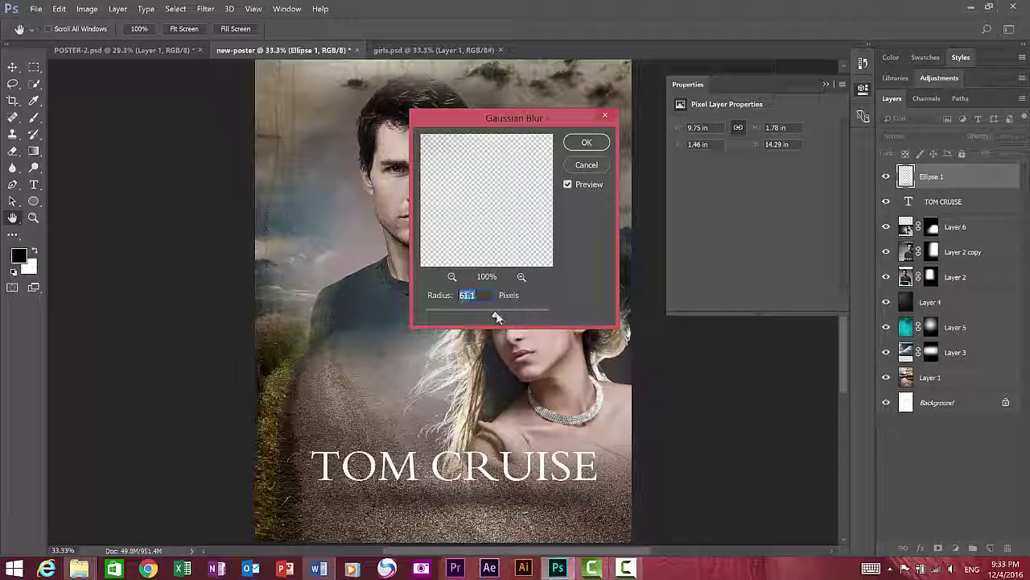
pyautogui.click(586, 143)
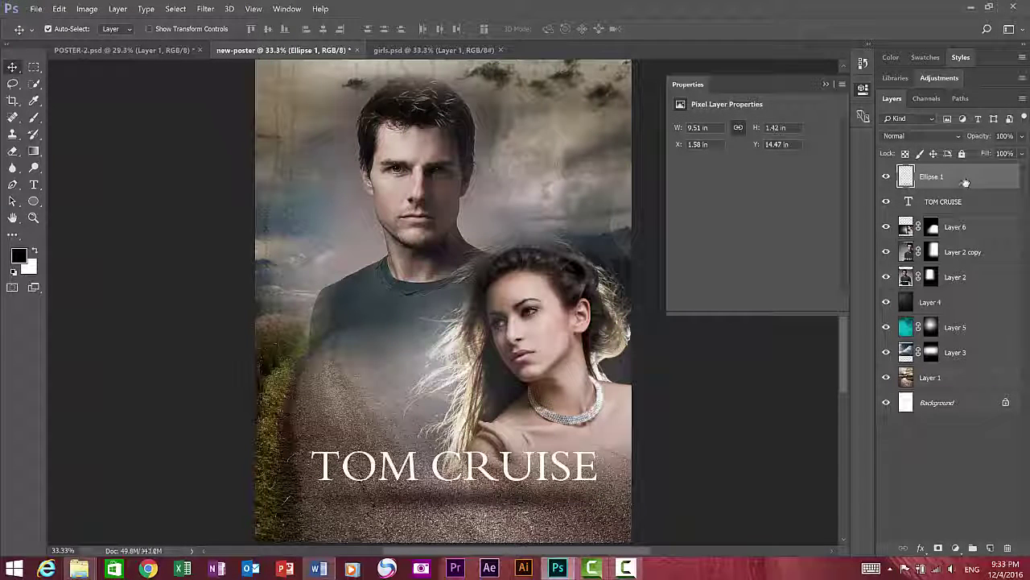
pyautogui.hotkey('shift', 'Up')
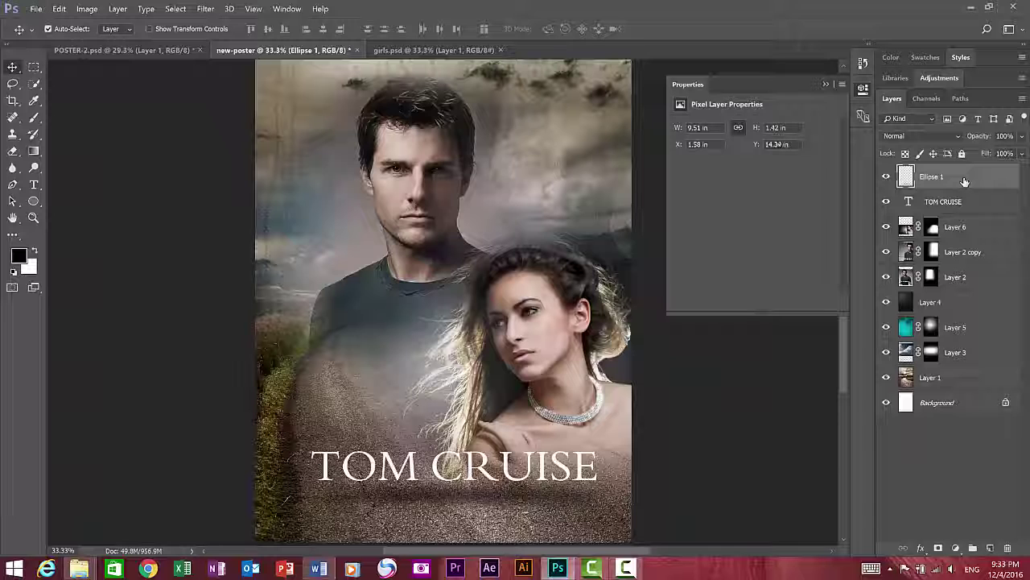
pyautogui.hotkey('shift', 'Up')
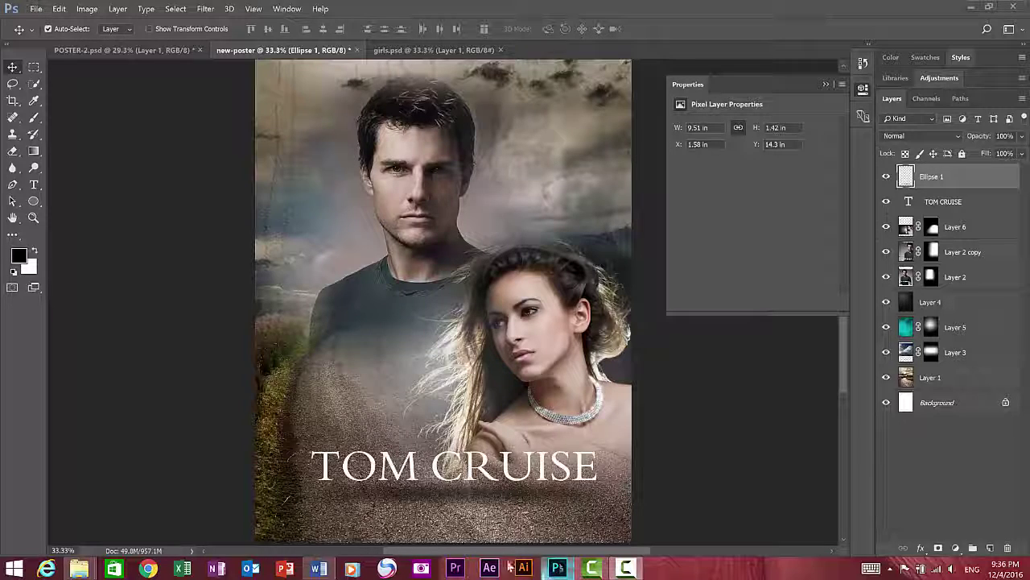
pyautogui.click(319, 569)
# Copy the 'mission impossible' line from the Word notes
pyautogui.moveTo(270, 146); pyautogui.dragTo(337, 145)
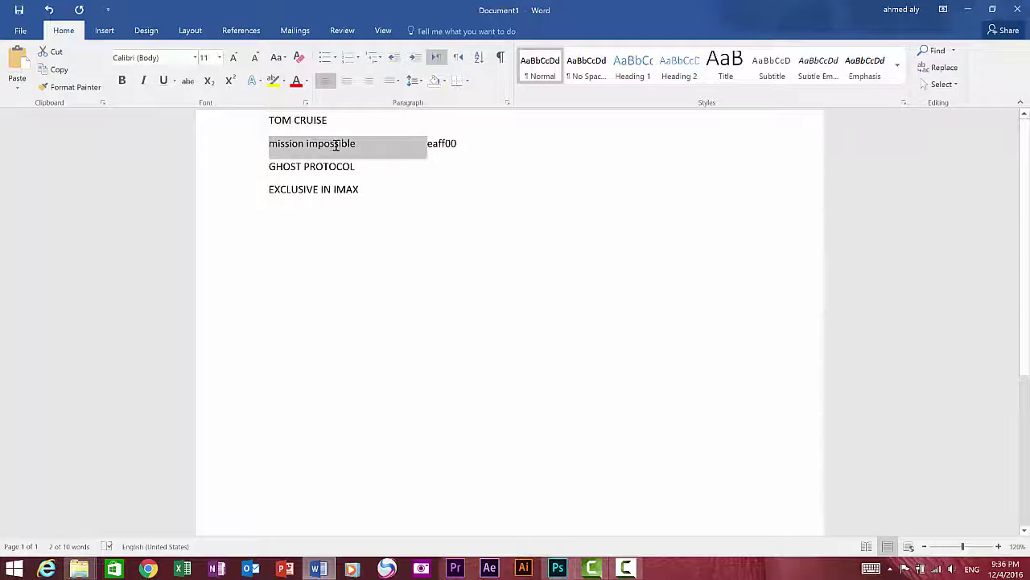
pyautogui.rightClick(337, 145)
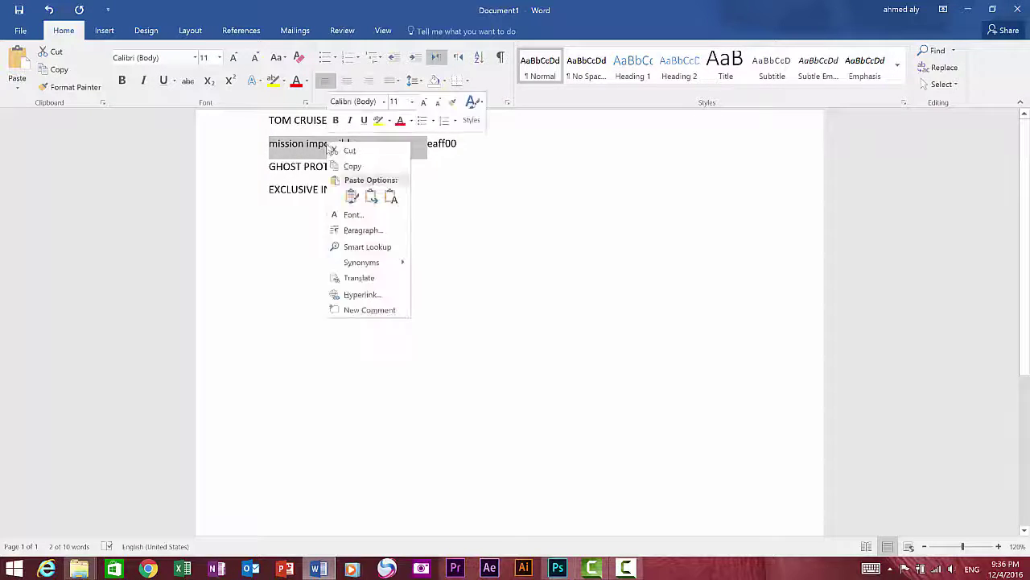
pyautogui.click(348, 166)
pyautogui.click(557, 569)
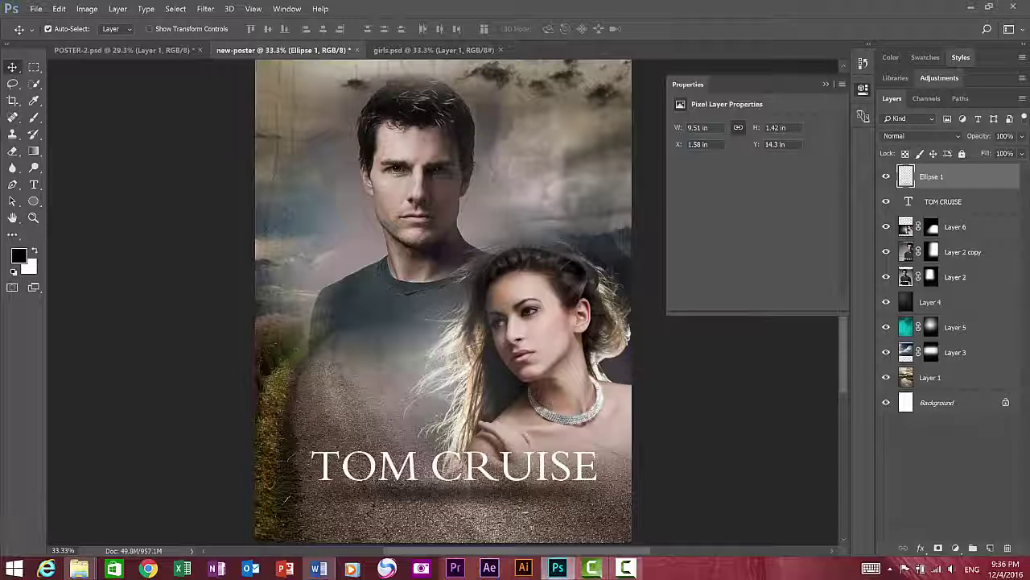
# Paste 'mission impossible' as a new text layer, right-aligned under TOM CRUISE
pyautogui.click(35, 186)
pyautogui.click(430, 521)
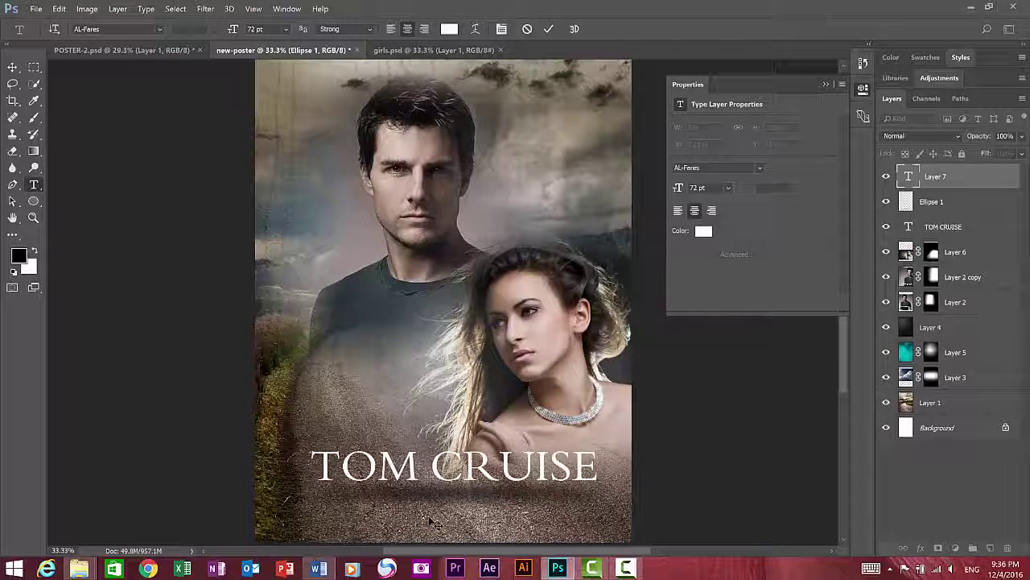
pyautogui.hotkey('ctrl', 'v')
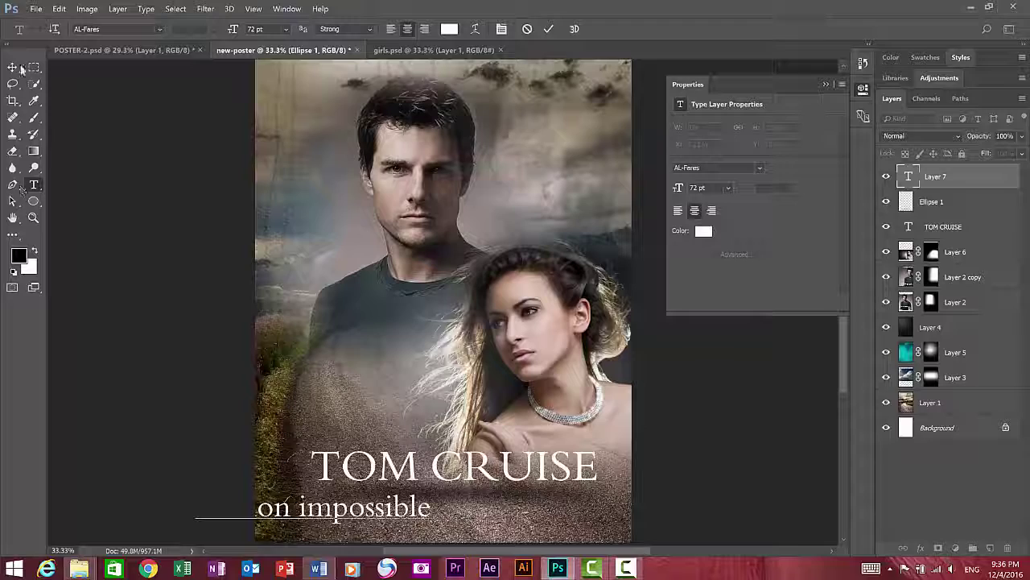
pyautogui.click(12, 67)
pyautogui.moveTo(362, 516); pyautogui.dragTo(544, 509)
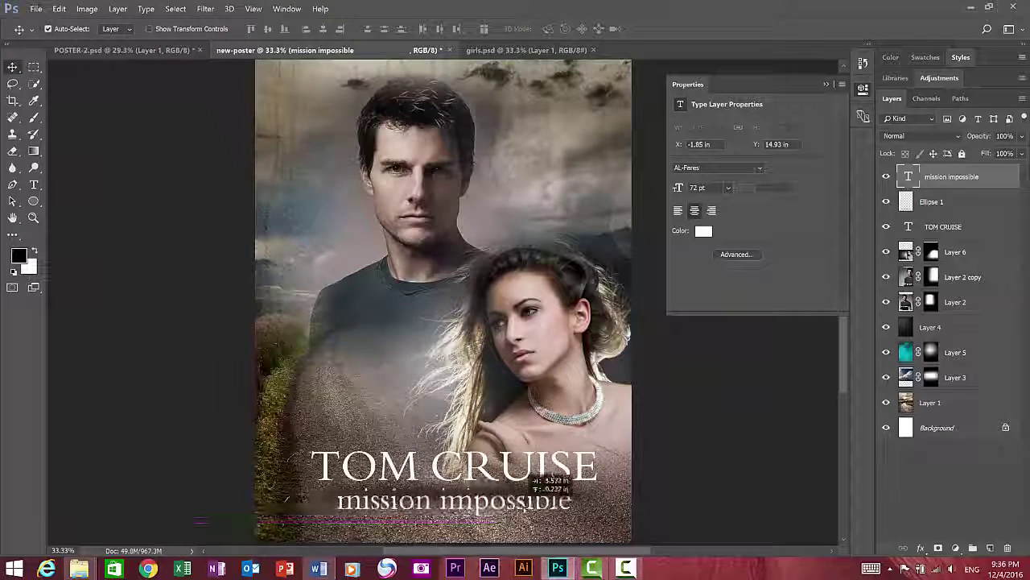
pyautogui.doubleClick(909, 178)
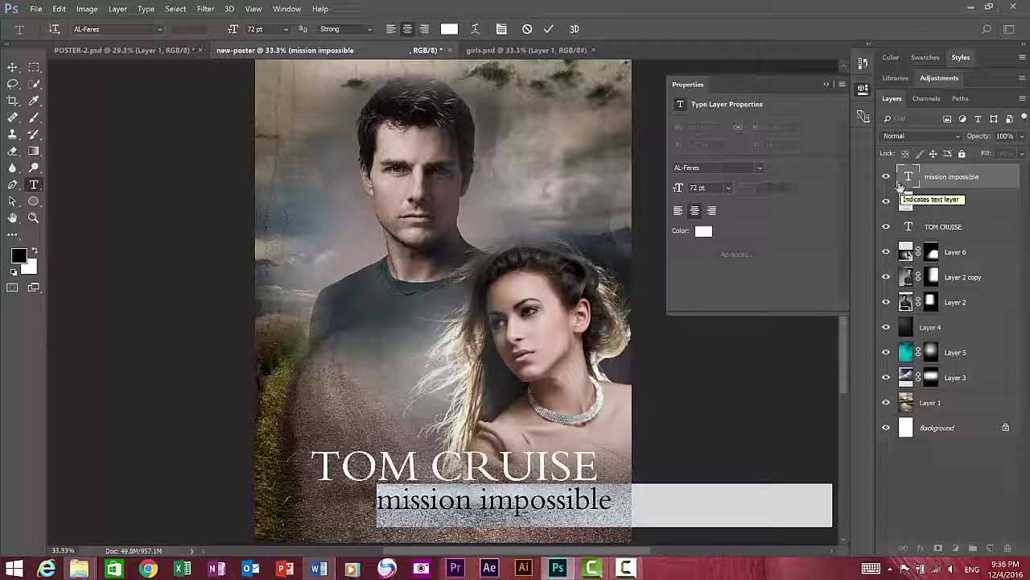
# Set the 'mission impossible' text to Bernard MT Condensed at 50 pt
pyautogui.click(159, 29)
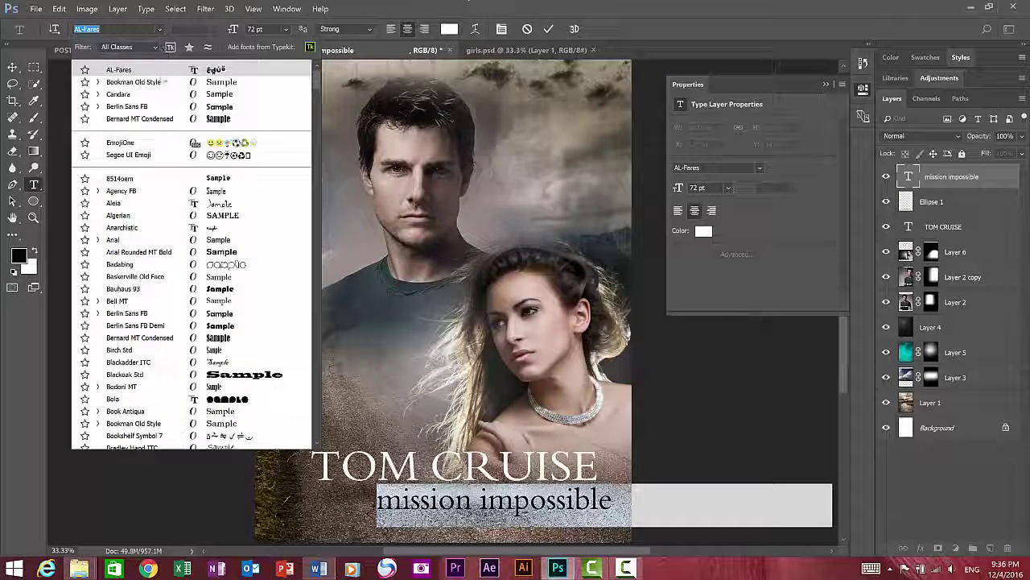
pyautogui.click(137, 120)
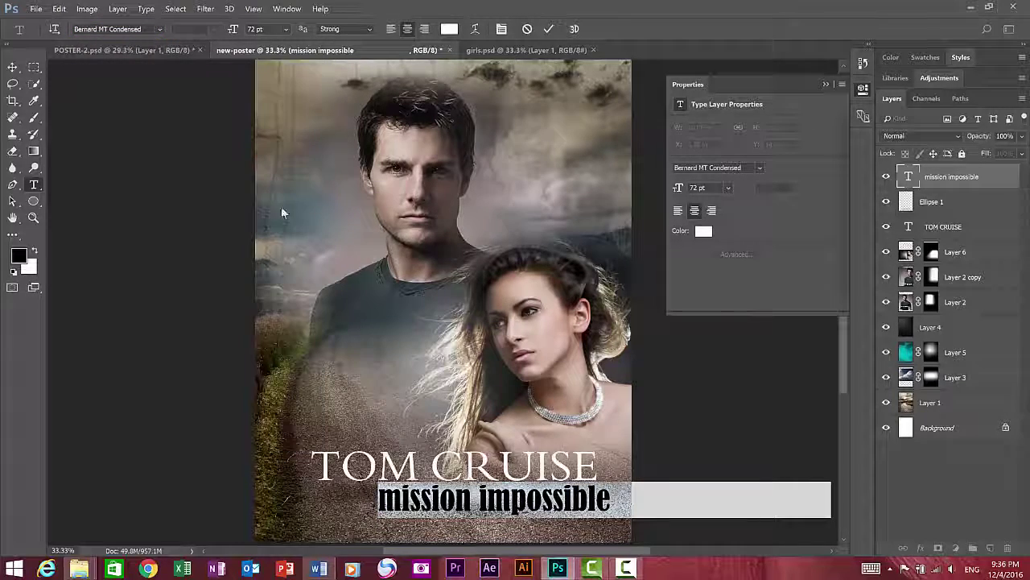
pyautogui.moveTo(233, 29); pyautogui.dragTo(204, 48)
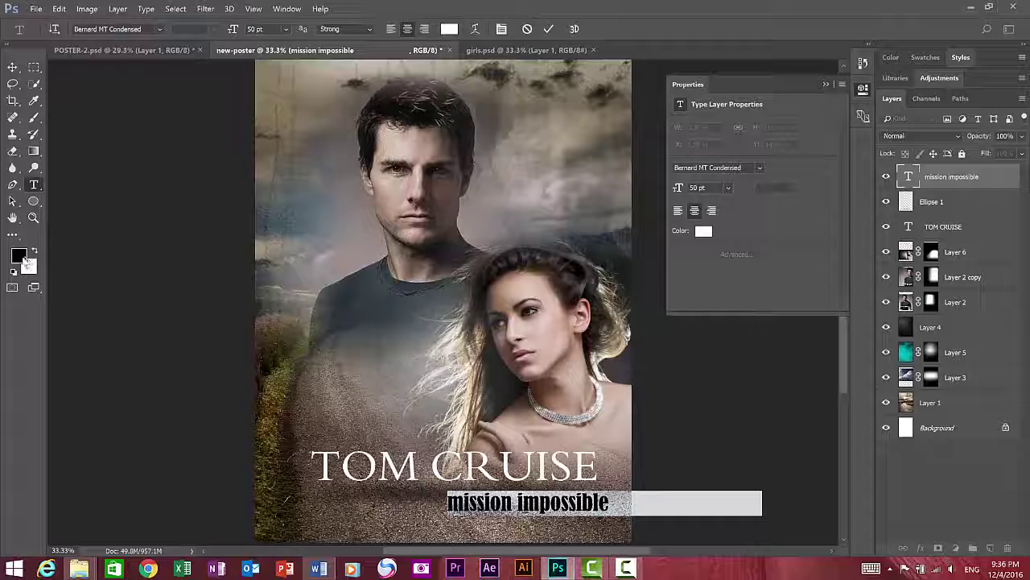
# Colour the text yellow by pasting hex eaff00 from Word into the Color Picker
pyautogui.click(319, 569)
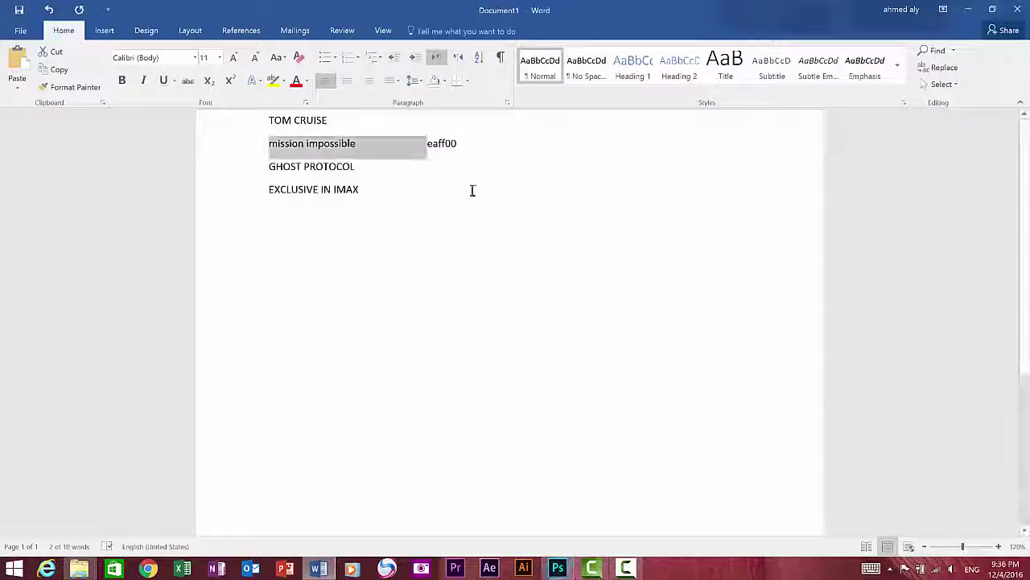
pyautogui.doubleClick(444, 142)
pyautogui.rightClick(443, 142)
pyautogui.click(467, 167)
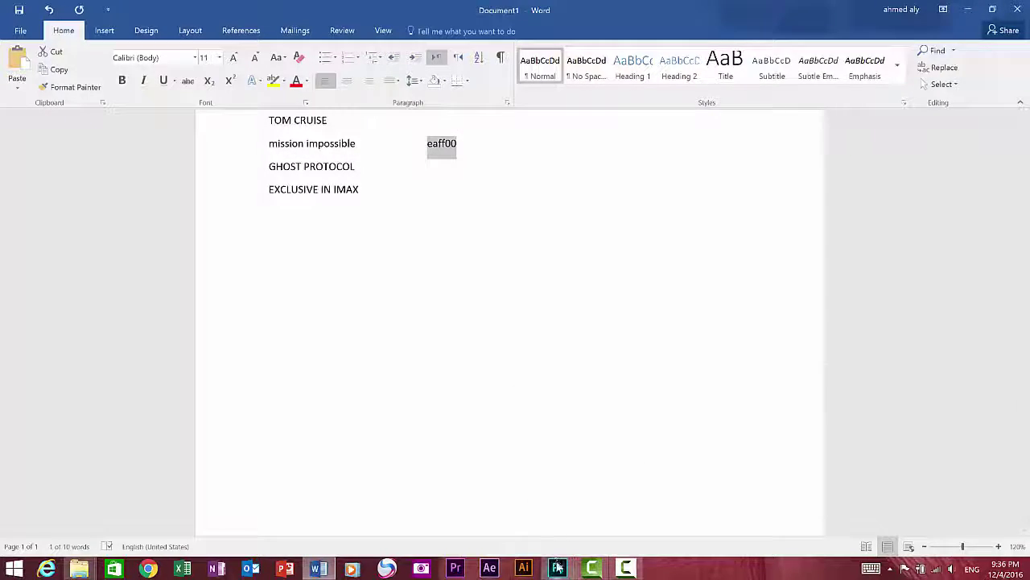
pyautogui.click(557, 568)
pyautogui.click(20, 255)
pyautogui.rightClick(567, 328)
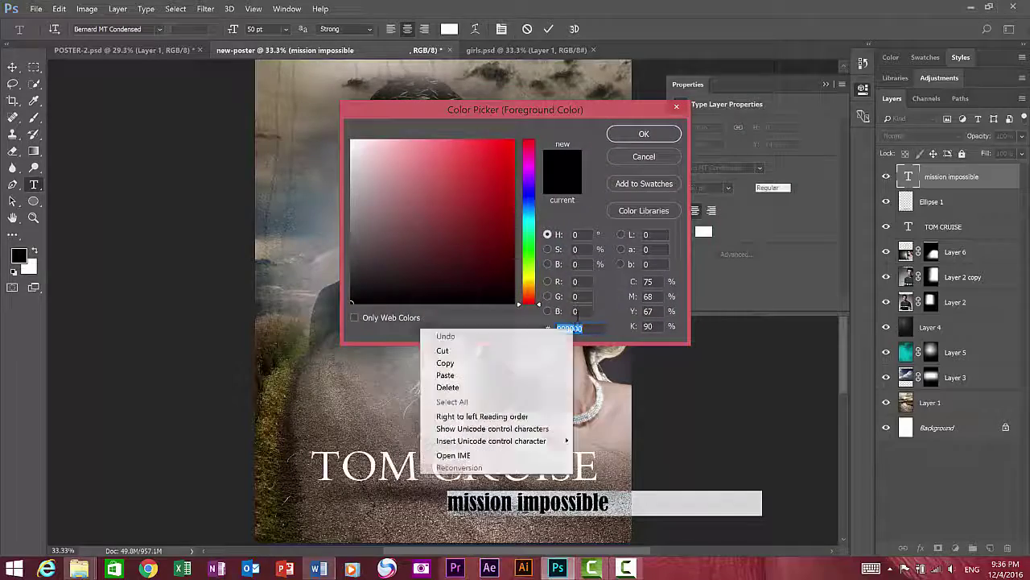
pyautogui.click(532, 377)
pyautogui.click(628, 134)
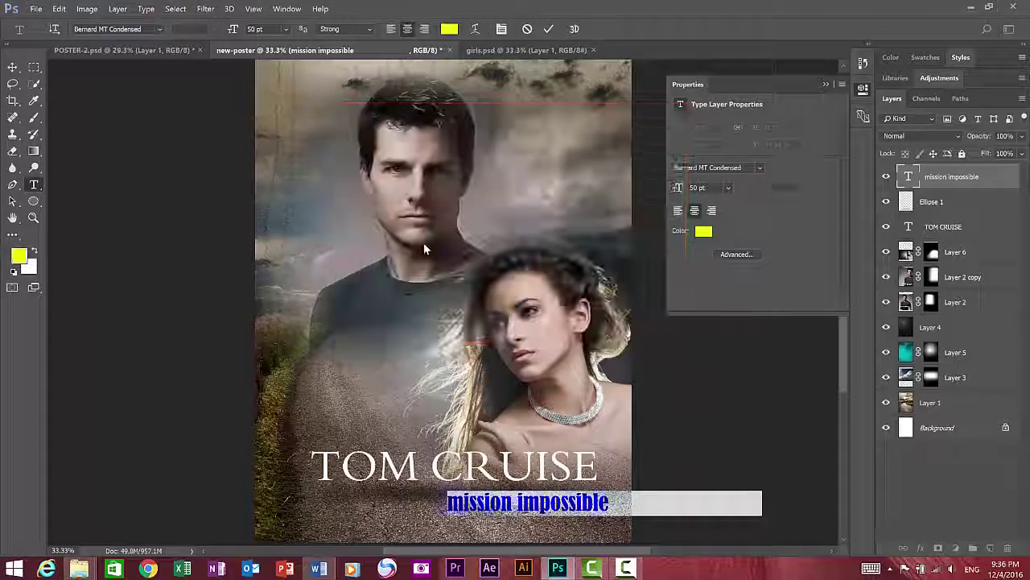
pyautogui.click(12, 66)
pyautogui.scroll(-2, 442, 322)
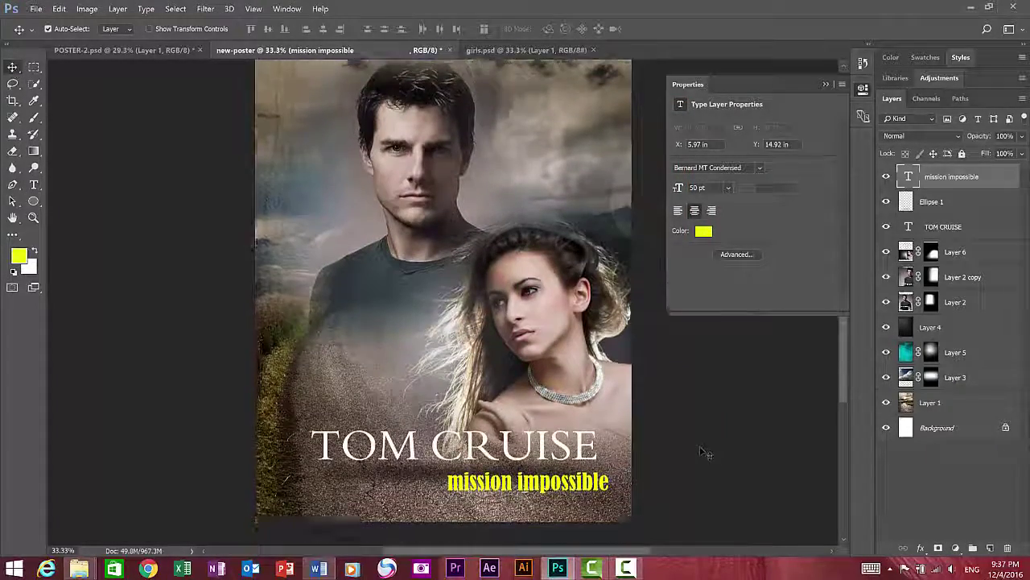
# Drag the woman's Layer 6, the TOM CRUISE title and the mission impossible line slightly higher
pyautogui.moveTo(555, 298); pyautogui.dragTo(564, 279)
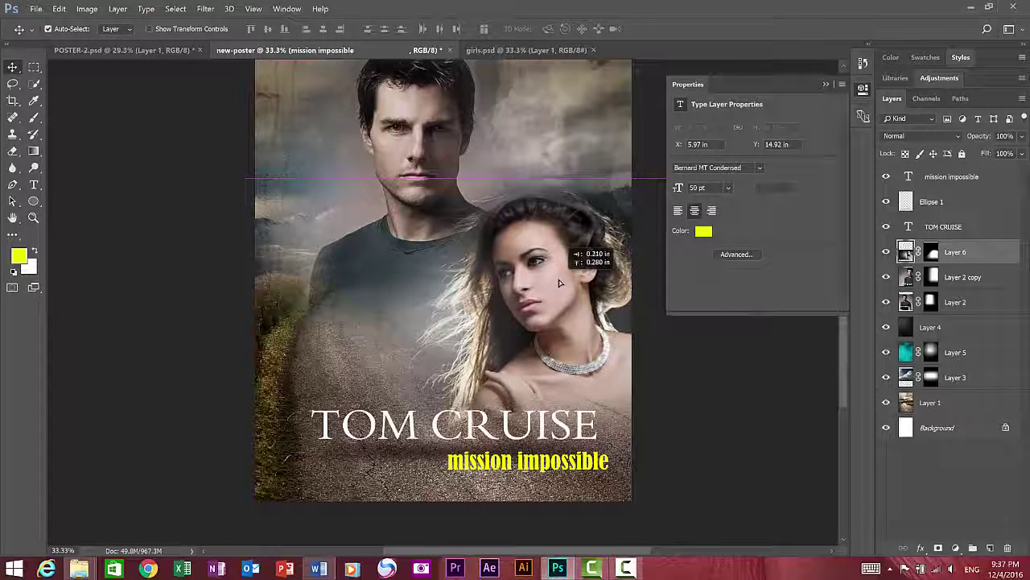
pyautogui.moveTo(472, 428); pyautogui.dragTo(472, 397)
pyautogui.moveTo(416, 457); pyautogui.dragTo(419, 425)
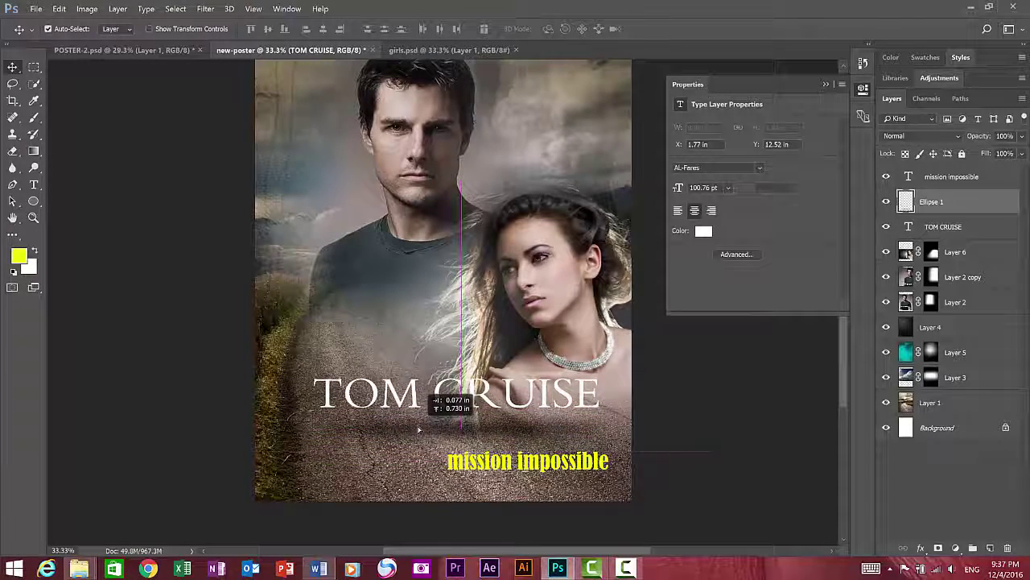
pyautogui.moveTo(533, 464); pyautogui.dragTo(533, 455)
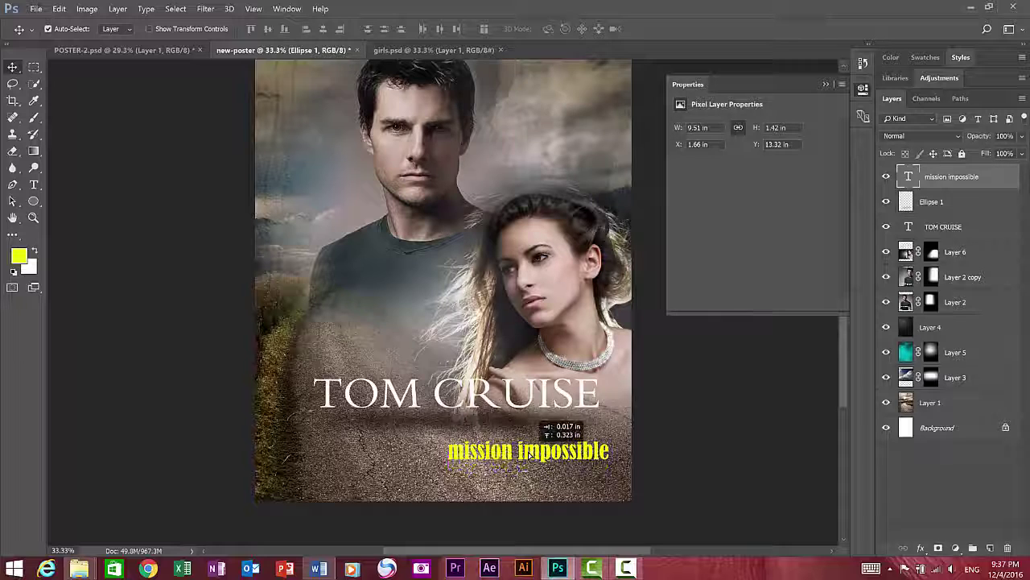
pyautogui.moveTo(533, 453); pyautogui.dragTo(544, 455)
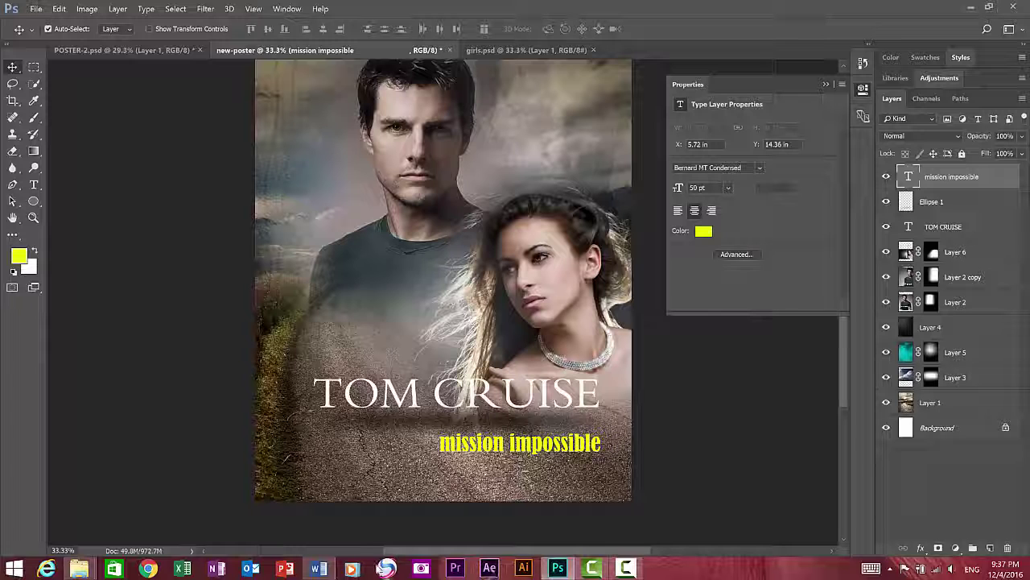
pyautogui.hotkey('alt', 'Tab')
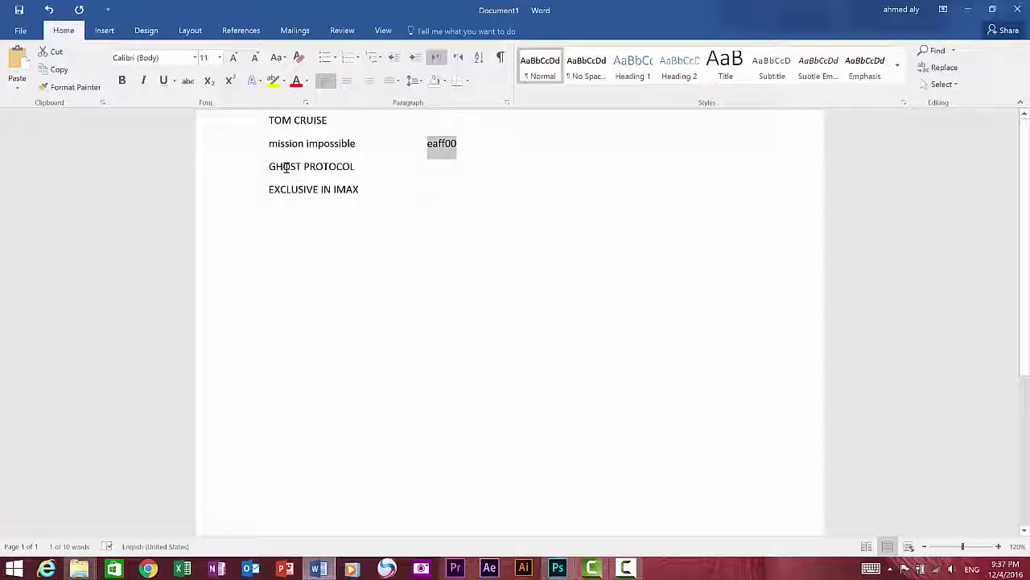
# Copy the GHOST PROTOCOL line from the Word list of poster texts
pyautogui.tripleClick(277, 167)
pyautogui.rightClick(333, 169)
pyautogui.click(358, 188)
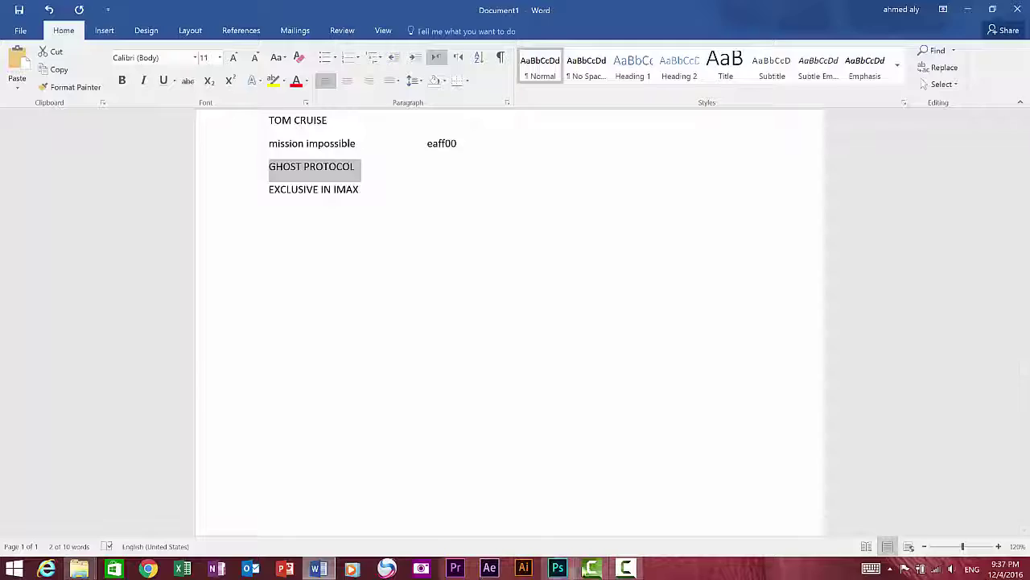
pyautogui.click(567, 570)
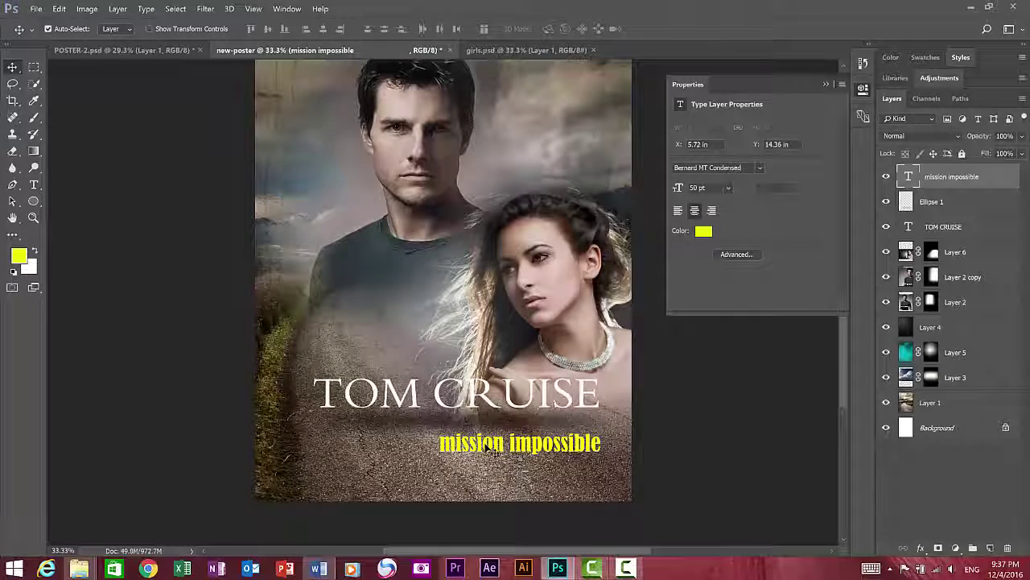
# Duplicate the mission impossible text layer and shift the copy down below it
pyautogui.rightClick(956, 177)
pyautogui.click(717, 167)
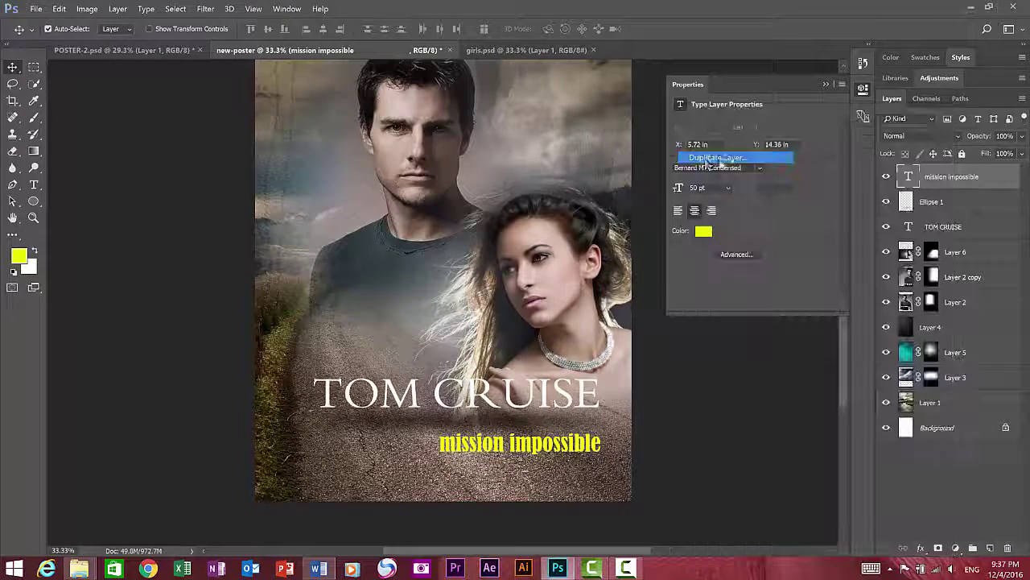
pyautogui.click(658, 168)
pyautogui.hotkey('shift', 'Down')
pyautogui.hotkey('shift', 'Down')
pyautogui.hotkey('shift', 'Down')
pyautogui.hotkey('shift', 'Down')
pyautogui.hotkey('shift', 'Down')
pyautogui.hotkey('shift', 'Down')
# Change the copy's text to white GHOST PROTOCOL, centred under mission impossible
pyautogui.doubleClick(909, 176)
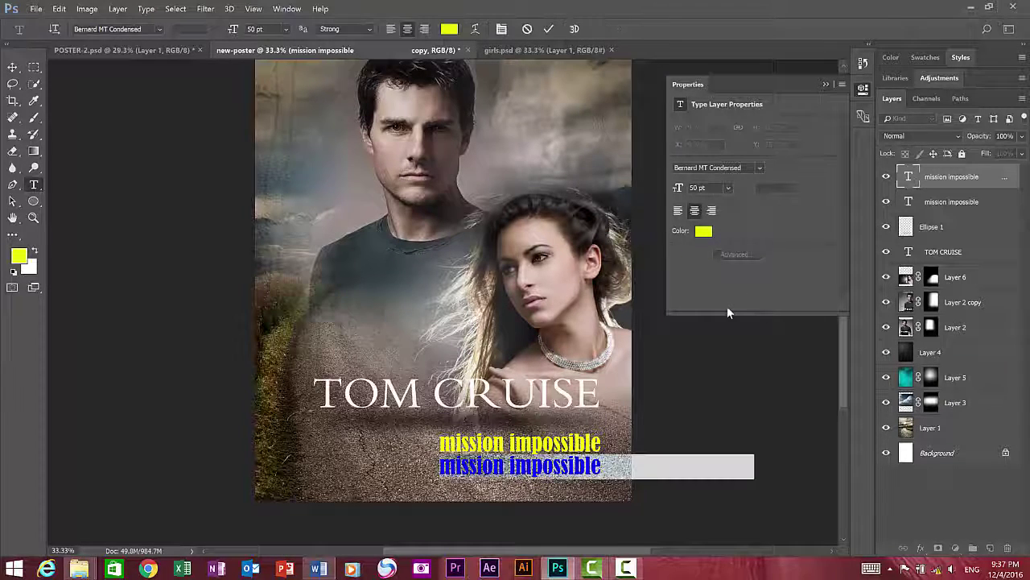
pyautogui.write('GHOST PROTO')
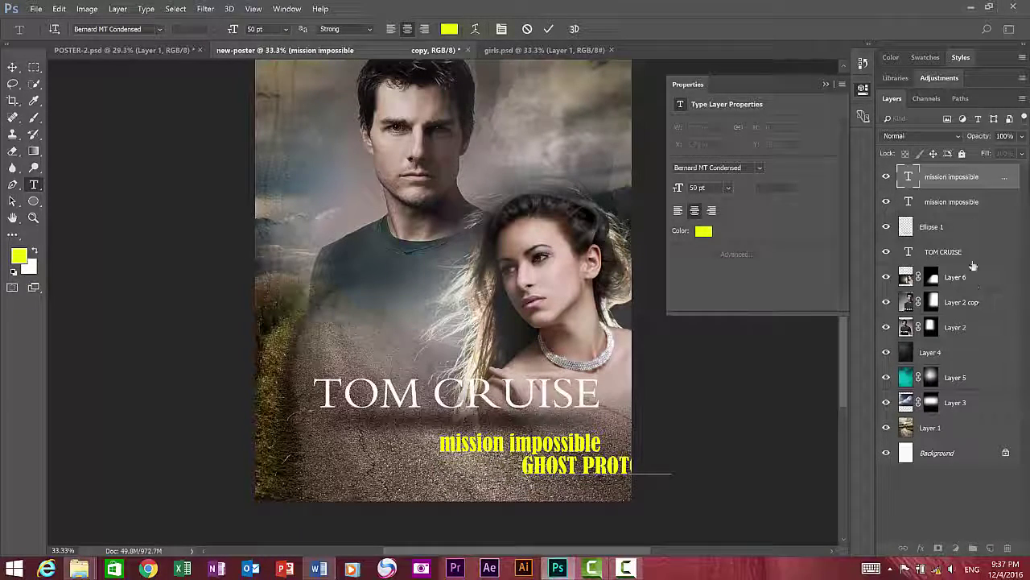
pyautogui.write('COL')
pyautogui.hotkey('ctrl', 'a')
pyautogui.click(33, 252)
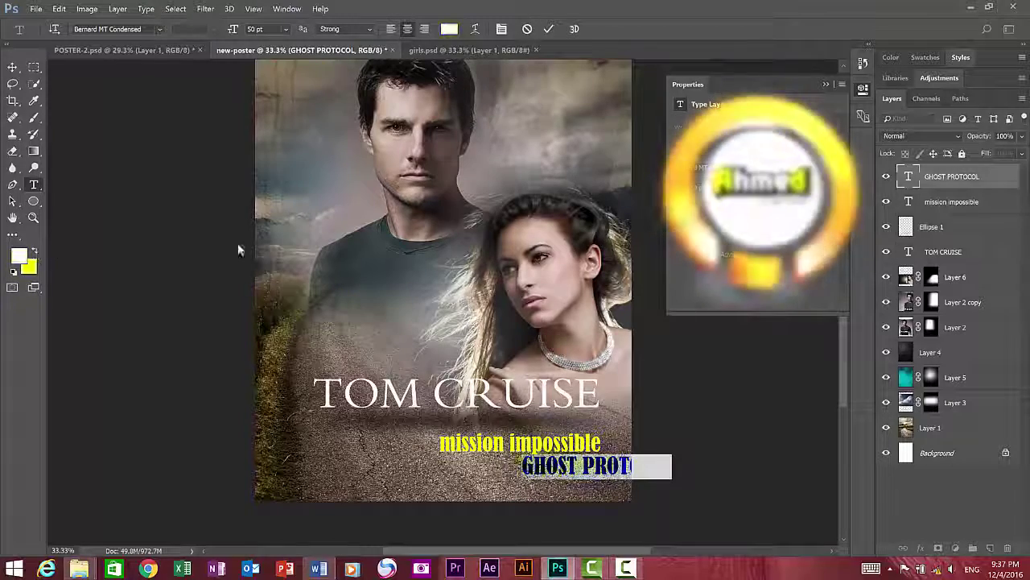
pyautogui.click(12, 67)
pyautogui.moveTo(549, 466)
pyautogui.mouseDown()
pyautogui.moveTo(506, 475)
pyautogui.moveTo(469, 467)
pyautogui.moveTo(481, 468)
pyautogui.mouseUp()
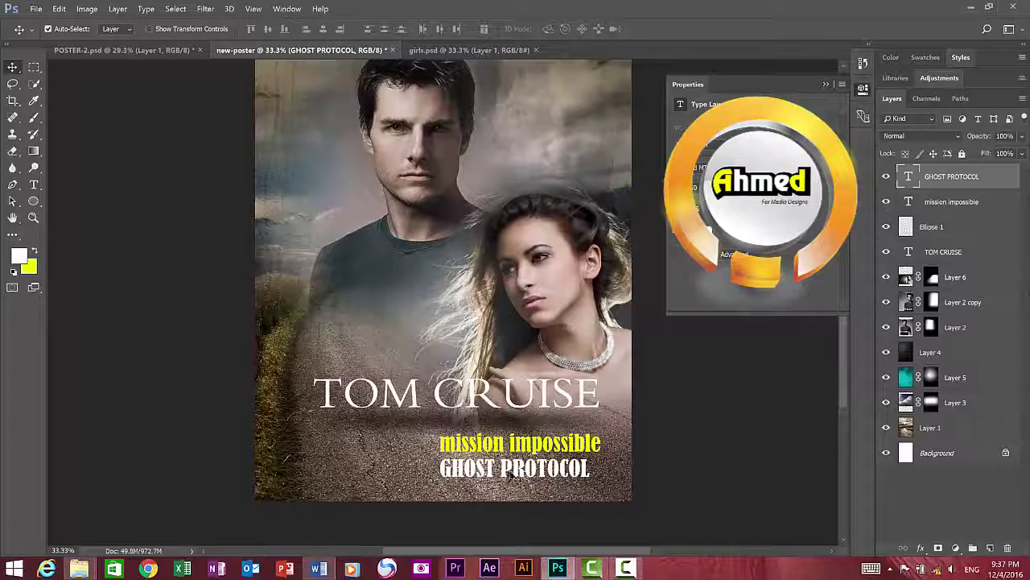
# Check POSTER-2 for reference and copy the EXCLUSIVE IN IMAX line from Word
pyautogui.click(141, 48)
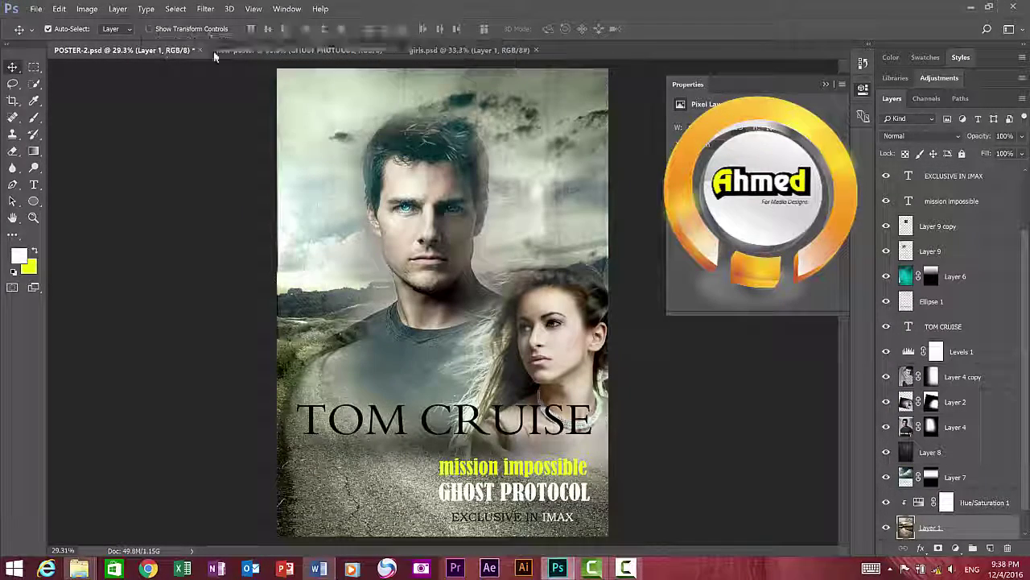
pyautogui.click(290, 50)
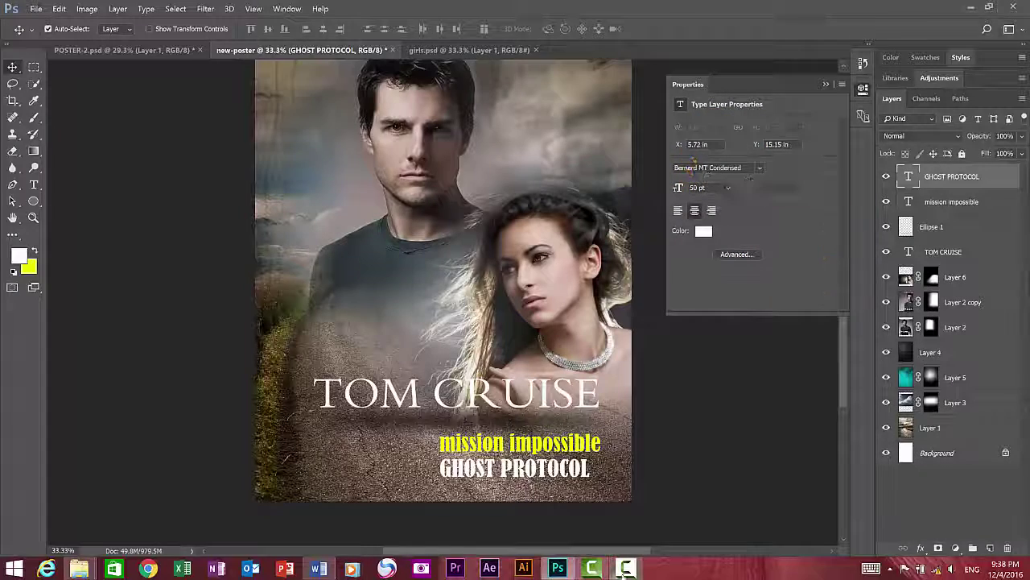
pyautogui.click(319, 568)
pyautogui.moveTo(271, 190); pyautogui.dragTo(364, 191)
pyautogui.rightClick(345, 191)
pyautogui.click(370, 210)
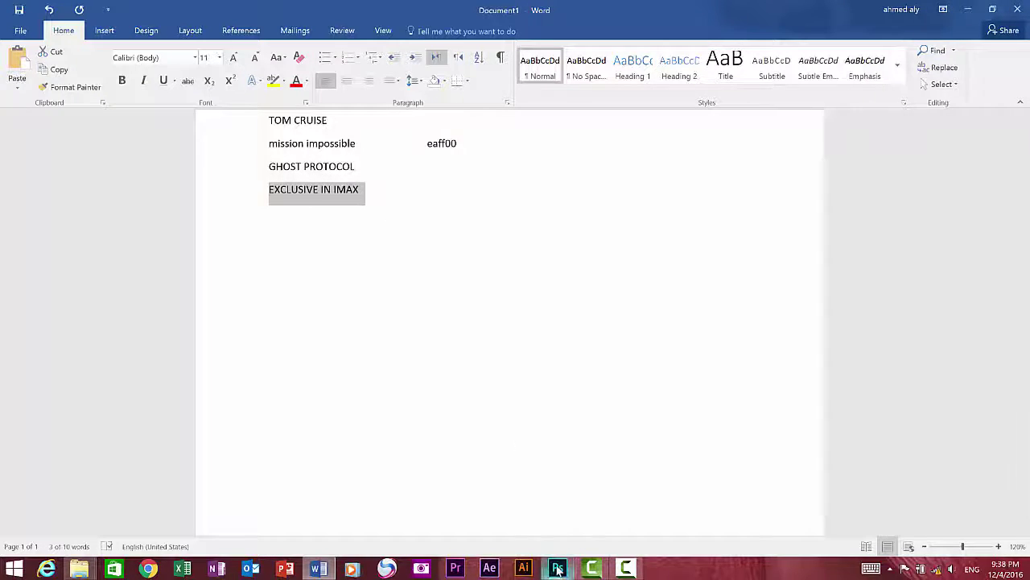
pyautogui.click(557, 568)
# Paste EXCLUSIVE IN IMAX as a new text layer beneath GHOST PROTOCOL
pyautogui.click(34, 186)
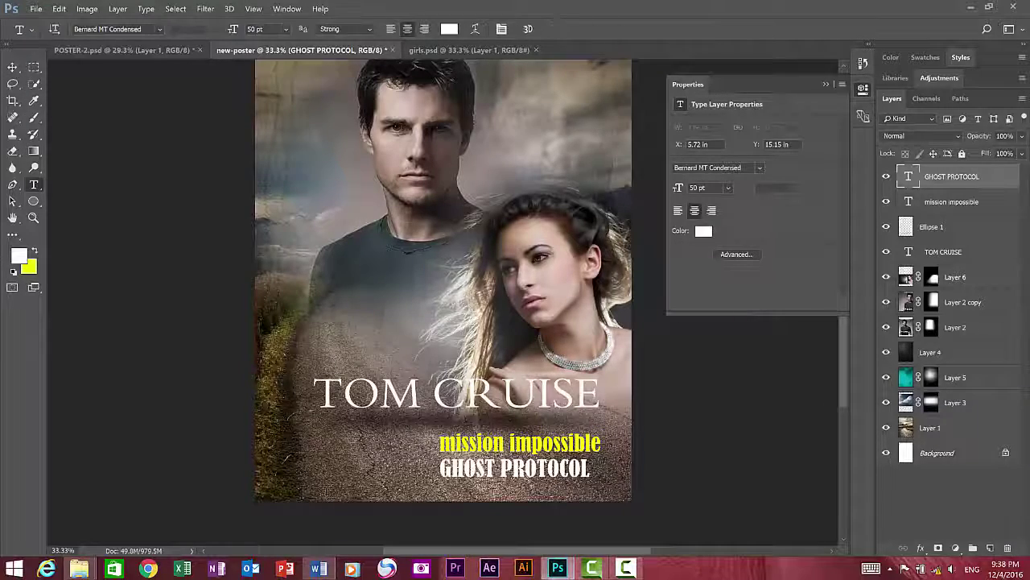
pyautogui.click(326, 484)
pyautogui.rightClick(326, 485)
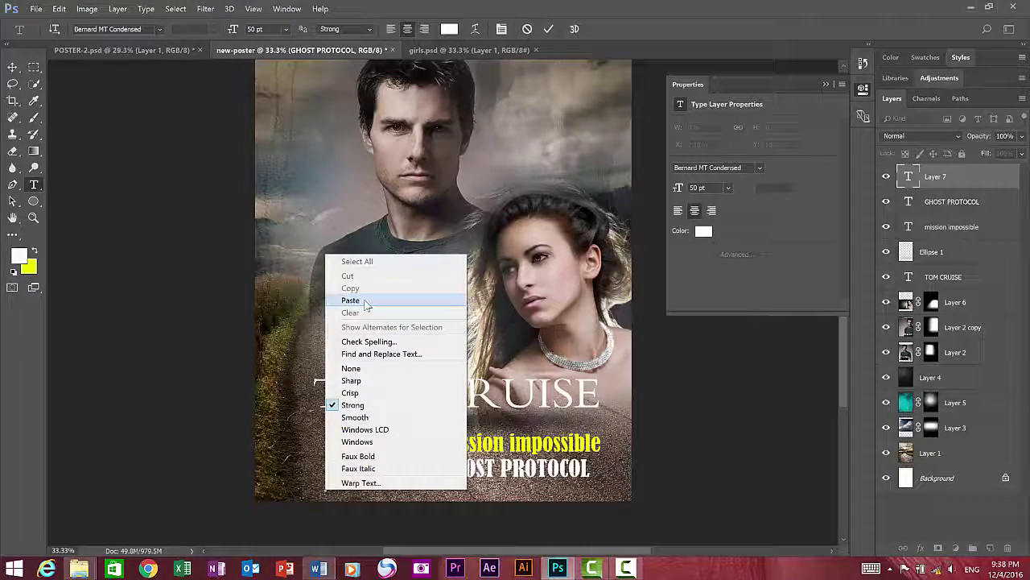
pyautogui.click(367, 301)
pyautogui.click(12, 69)
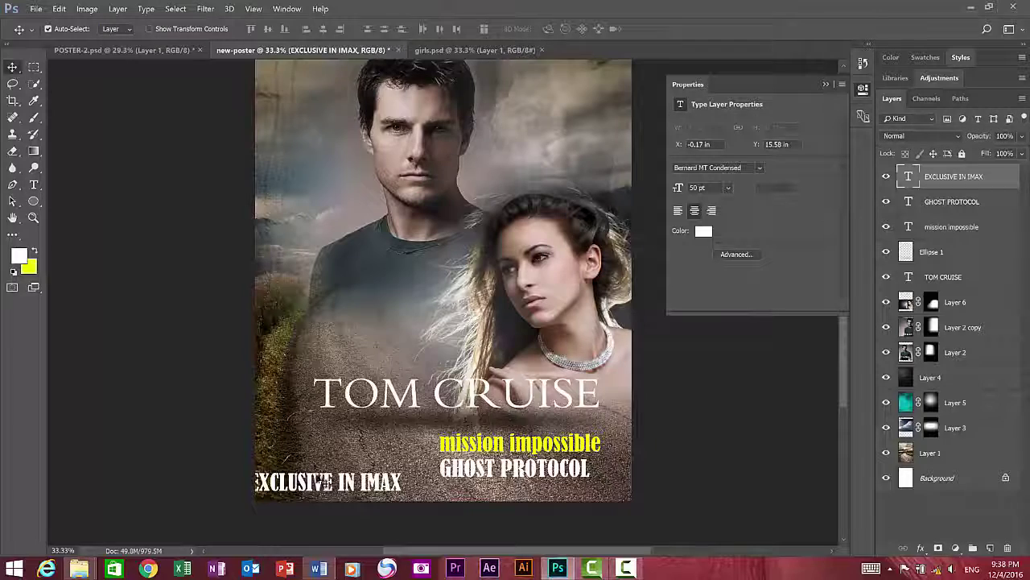
pyautogui.moveTo(328, 482); pyautogui.dragTo(513, 497)
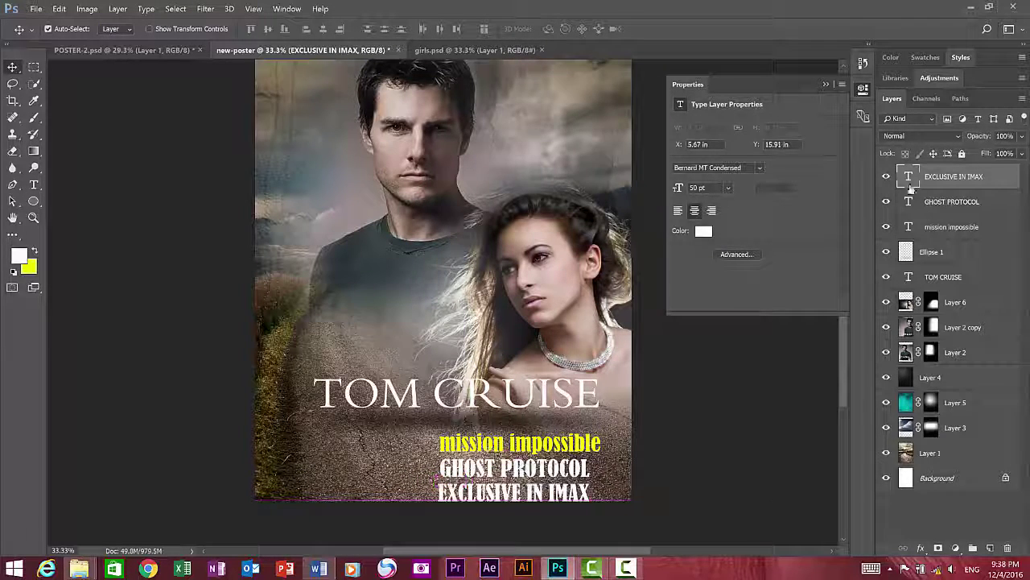
# Shrink EXCLUSIVE IN IMAX to 34 pt and tighten its spacing and mission impossible's position
pyautogui.doubleClick(908, 176)
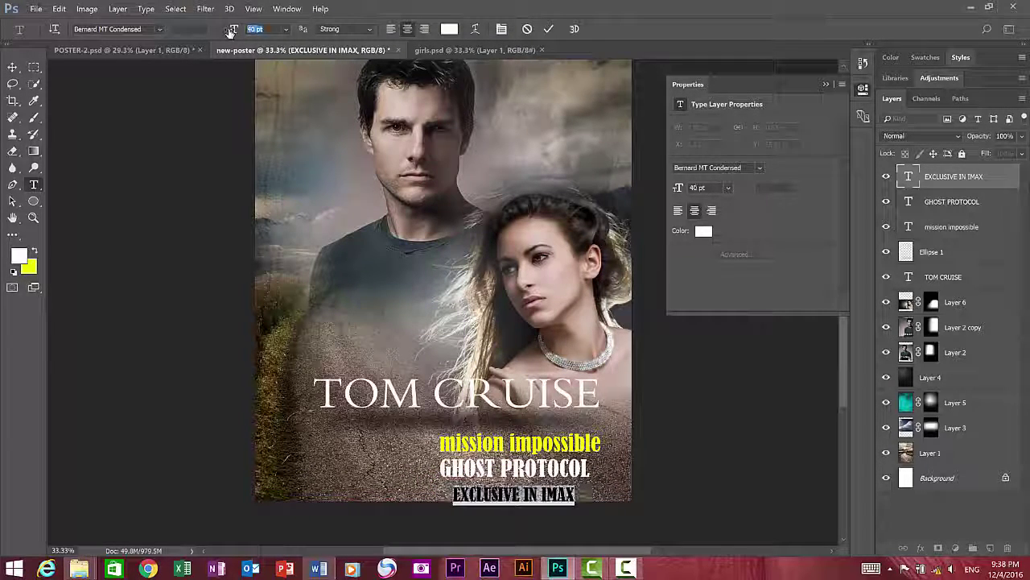
pyautogui.moveTo(231, 31); pyautogui.dragTo(201, 37)
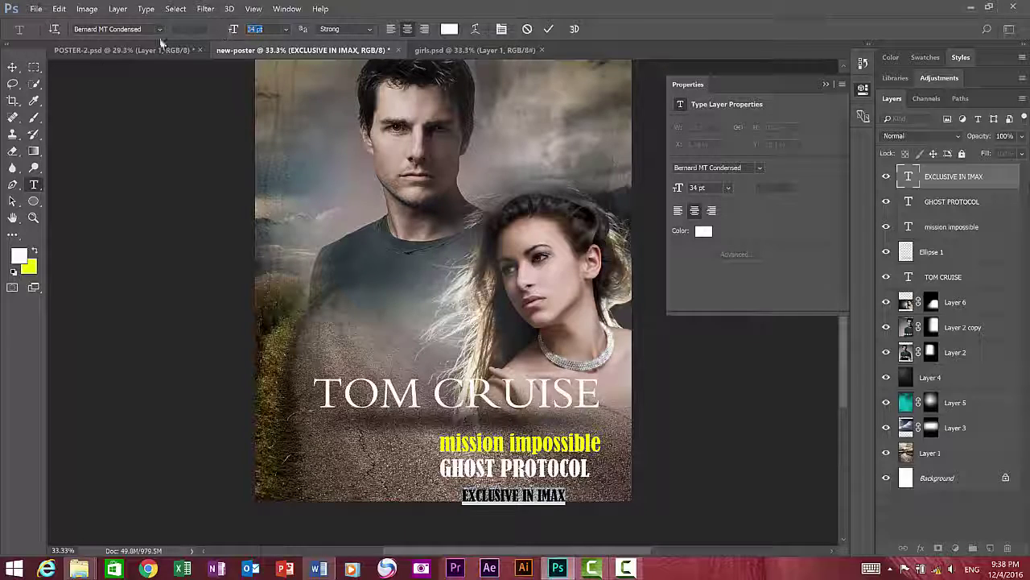
pyautogui.click(12, 68)
pyautogui.moveTo(483, 494); pyautogui.dragTo(505, 471)
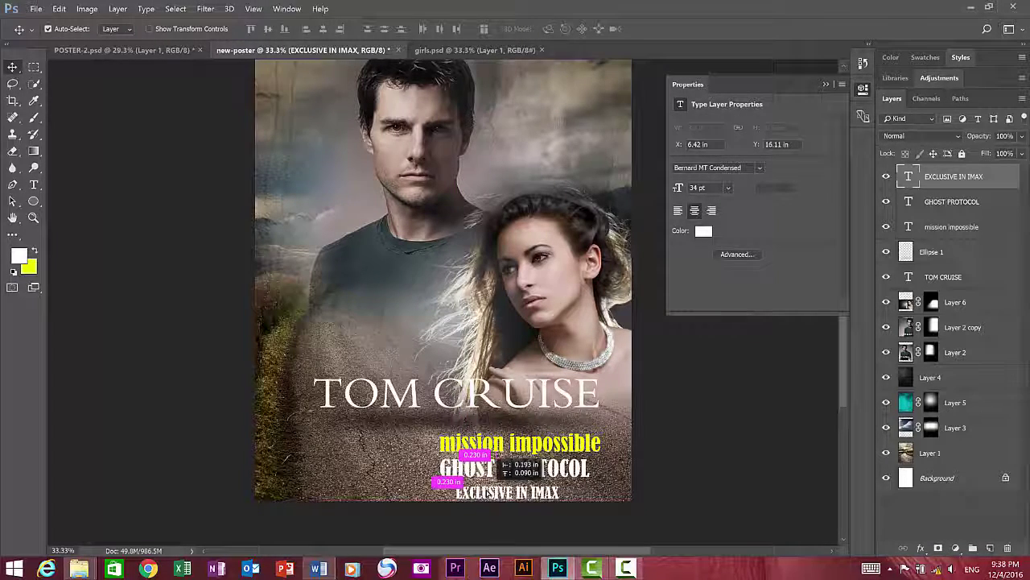
pyautogui.moveTo(504, 471); pyautogui.dragTo(492, 471)
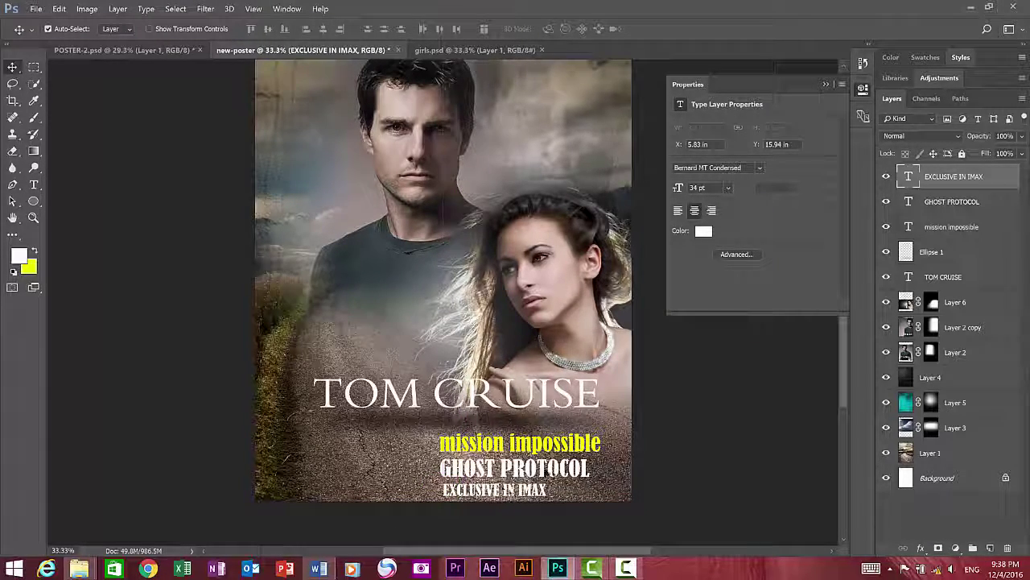
pyautogui.moveTo(555, 445)
pyautogui.mouseDown()
pyautogui.moveTo(567, 441)
pyautogui.moveTo(560, 465)
pyautogui.mouseUp()
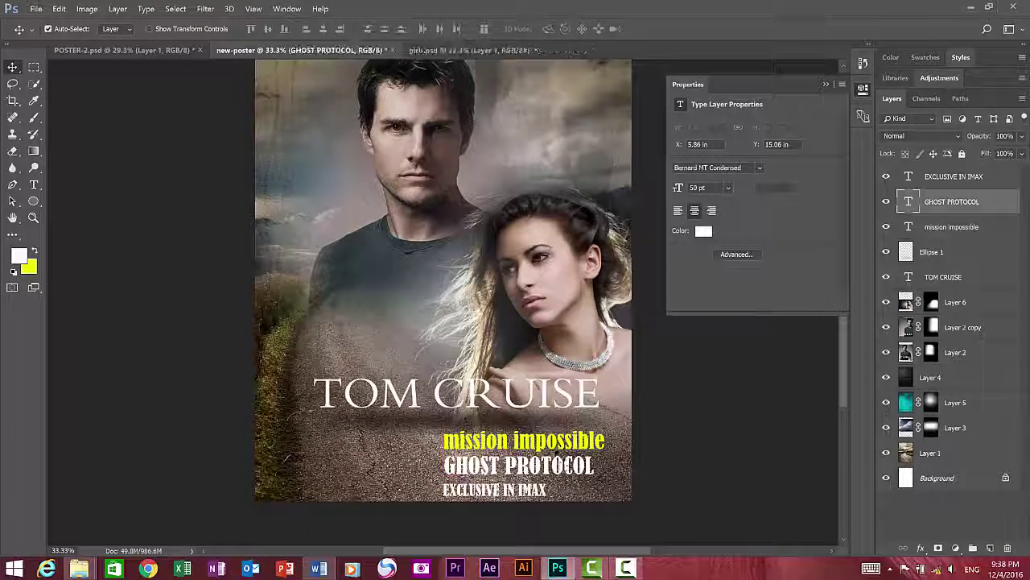
# Reduce EXCLUSIVE IN IMAX to 29 pt and align it under GHOST PROTOCOL
pyautogui.click(537, 493)
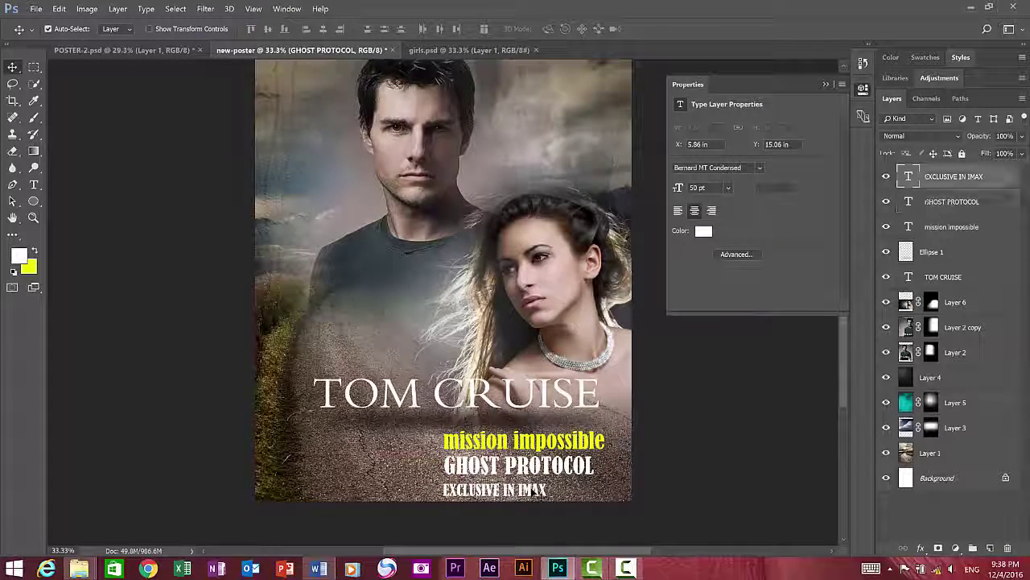
pyautogui.doubleClick(910, 180)
pyautogui.moveTo(233, 30); pyautogui.dragTo(213, 33)
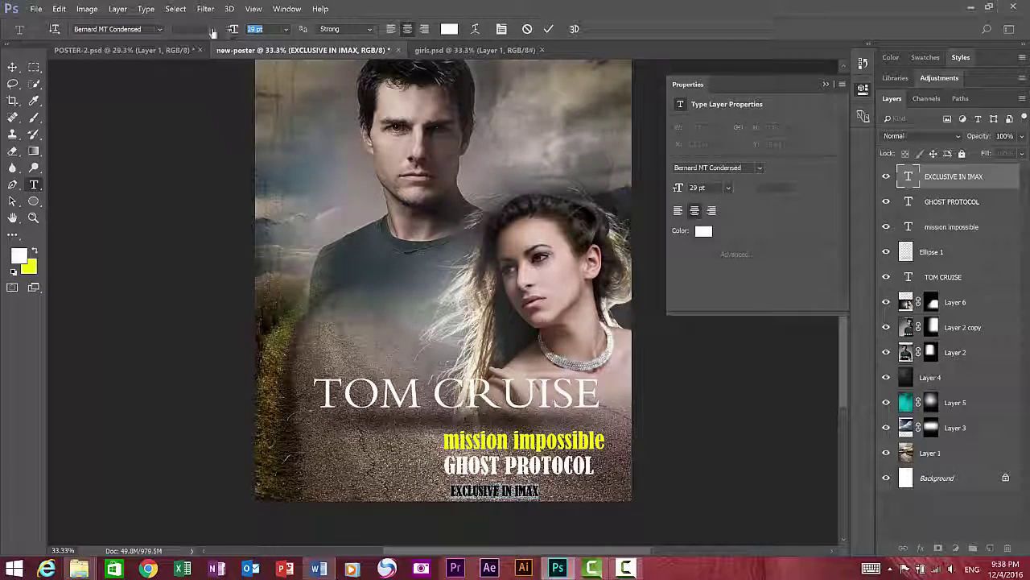
pyautogui.click(12, 67)
pyautogui.moveTo(545, 508); pyautogui.dragTo(540, 505)
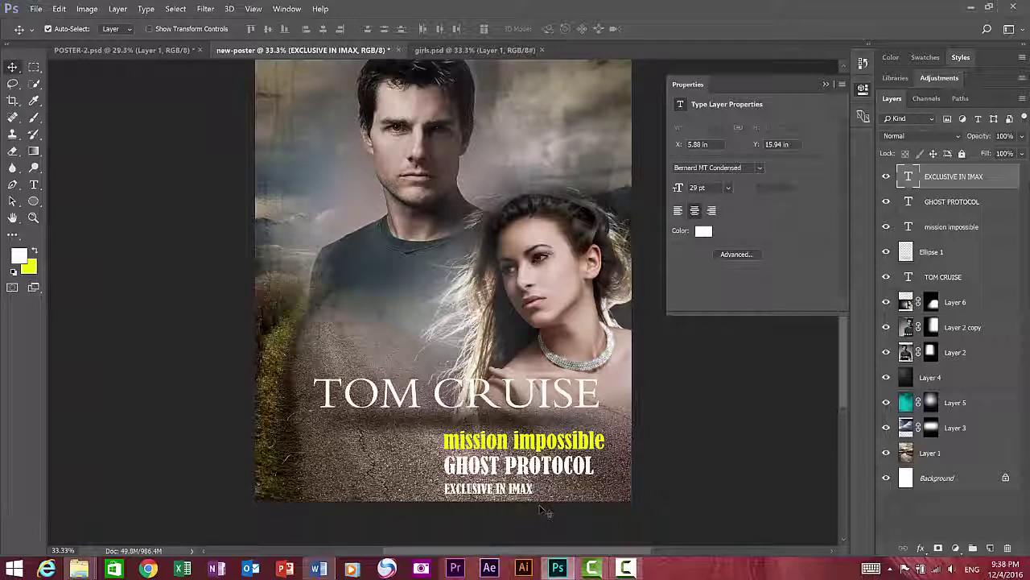
pyautogui.scroll(2, 671, 444)
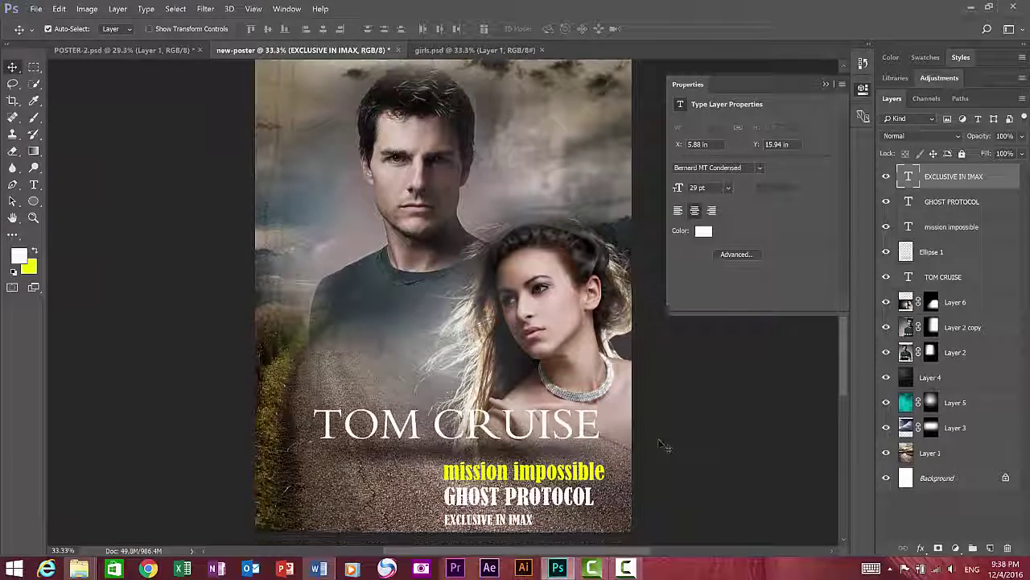
pyautogui.click(148, 50)
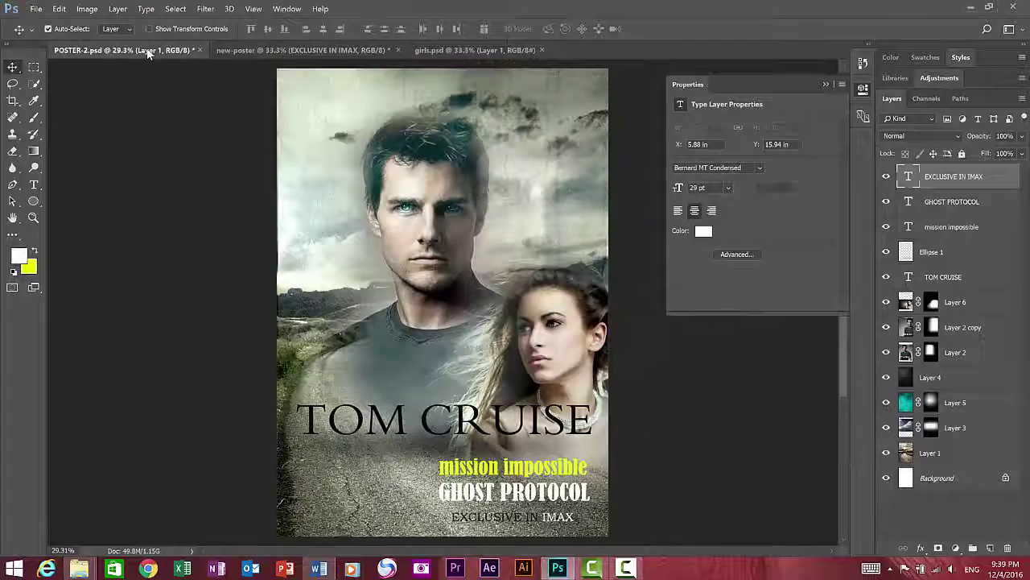
pyautogui.click(271, 49)
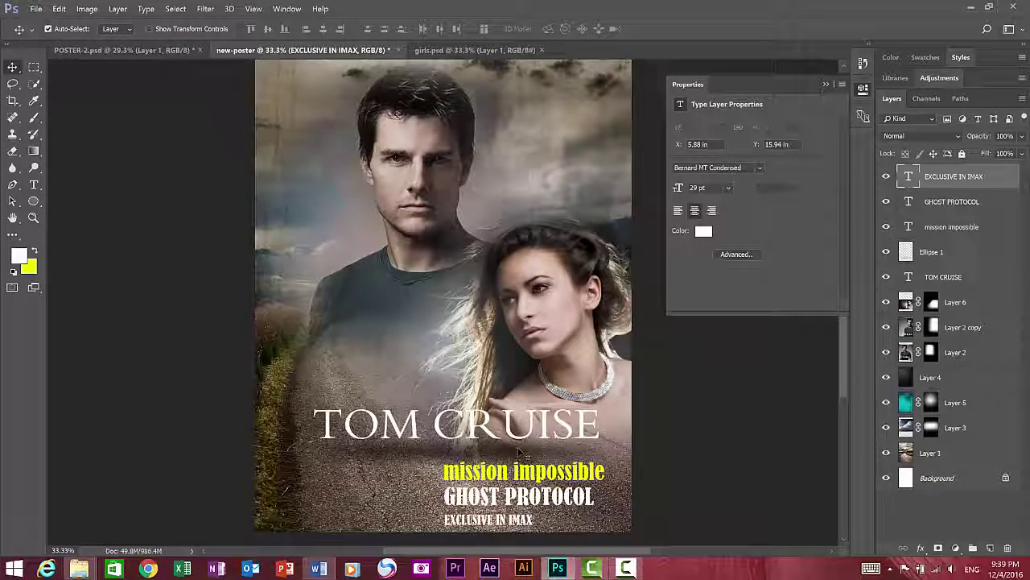
# Zoom out and move the Layer 2 copy image upward on new-poster
pyautogui.click(524, 439)
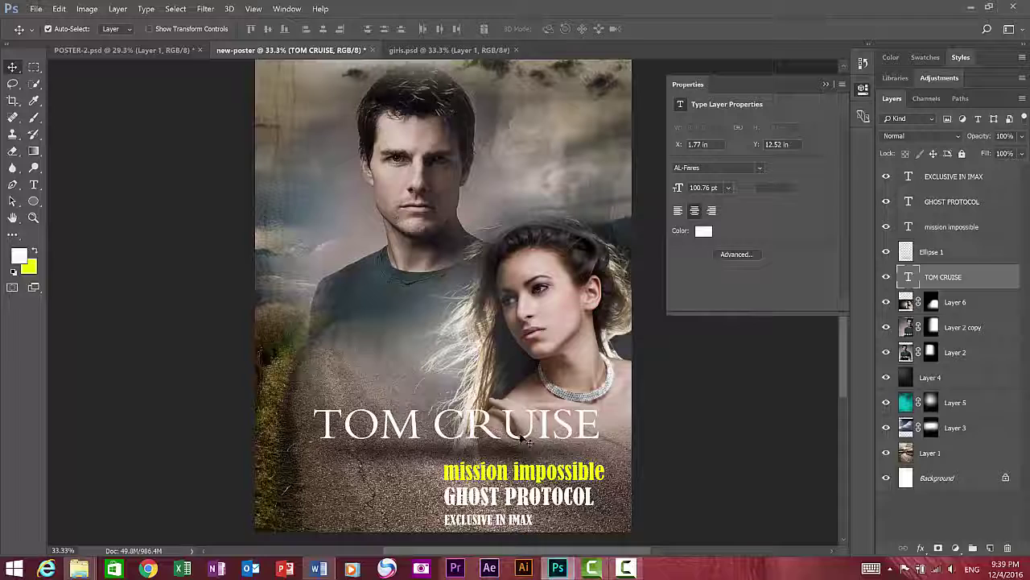
pyautogui.hotkey('ctrl', '-')
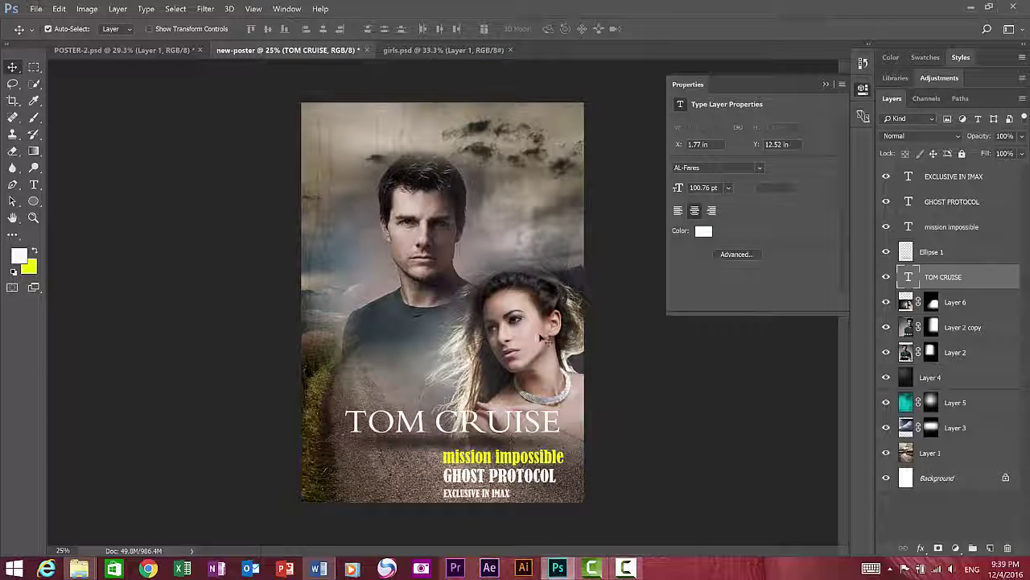
pyautogui.moveTo(434, 211); pyautogui.dragTo(433, 188)
pyautogui.rightClick(418, 223)
pyautogui.click(451, 231)
pyautogui.click(972, 303)
pyautogui.click(960, 328)
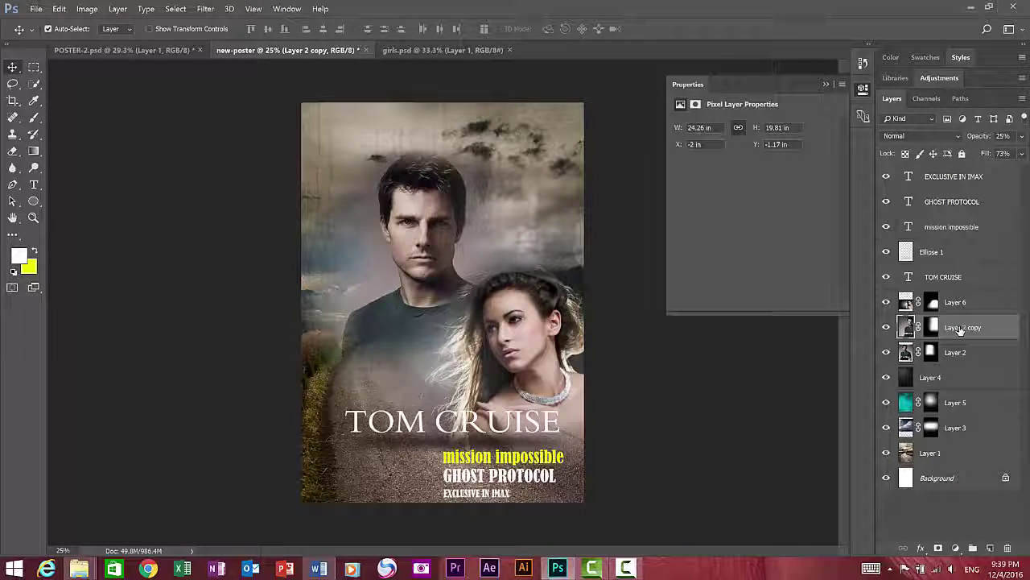
# Nudge the Layer 2 Tom Cruise photo slightly upward
pyautogui.click(959, 353)
pyautogui.hotkey('shift', 'Up')
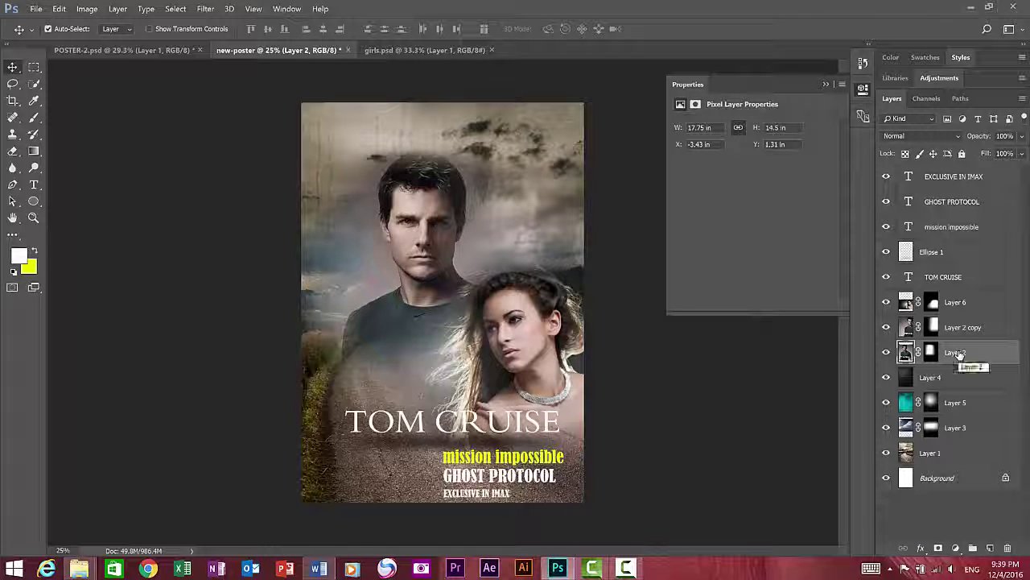
pyautogui.hotkey('shift', 'Up')
pyautogui.hotkey('shift', 'Up')
pyautogui.hotkey('shift', 'Down')
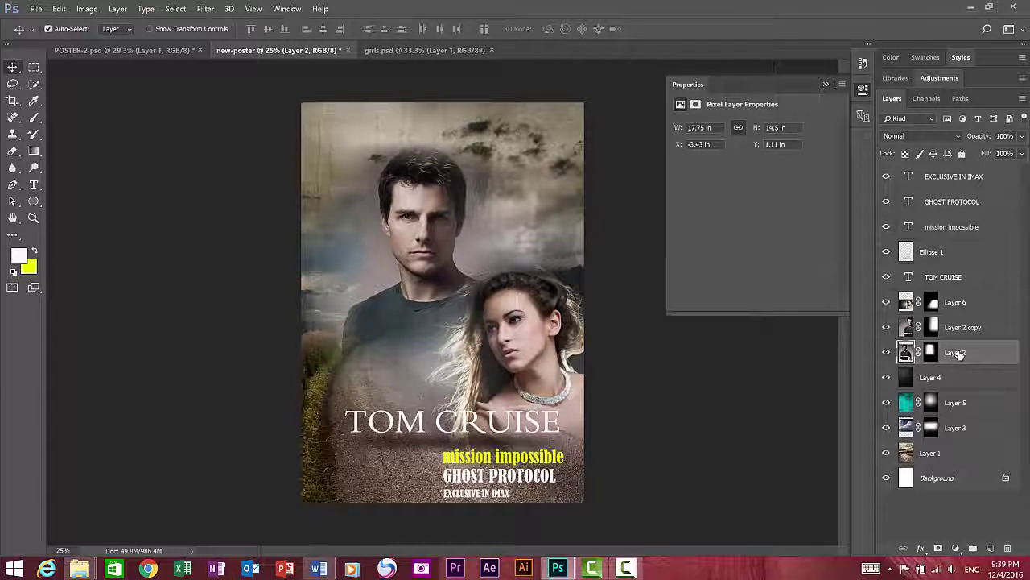
pyautogui.click(519, 361)
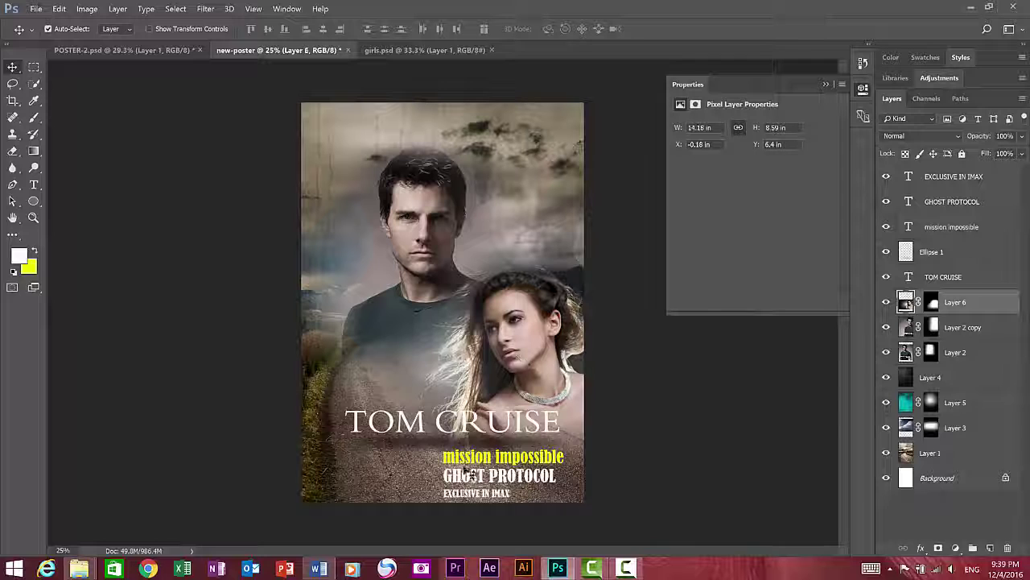
pyautogui.click(482, 433)
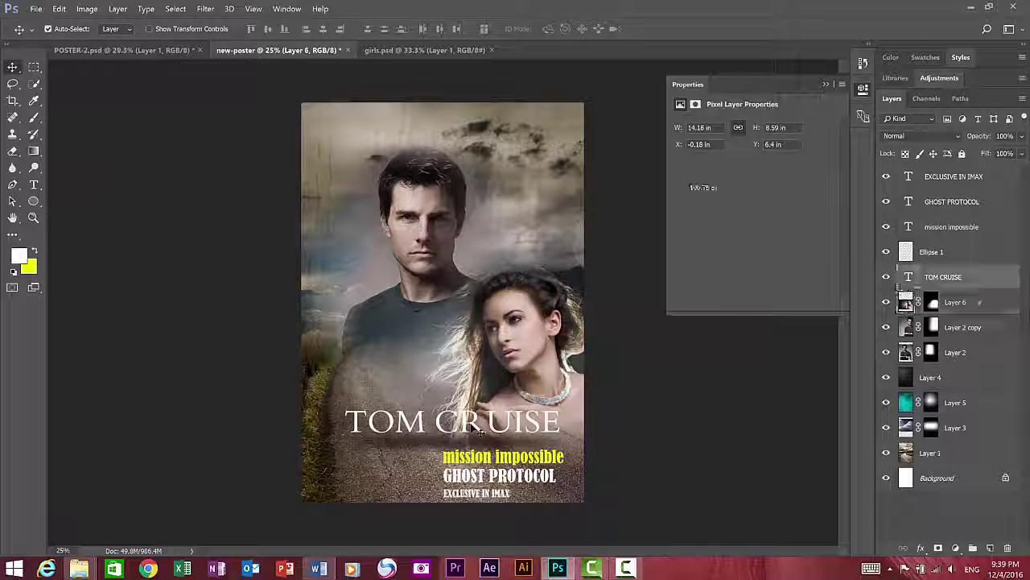
# Move teal Layer 5 above the TOM CRUISE title at 26% opacity
pyautogui.click(973, 403)
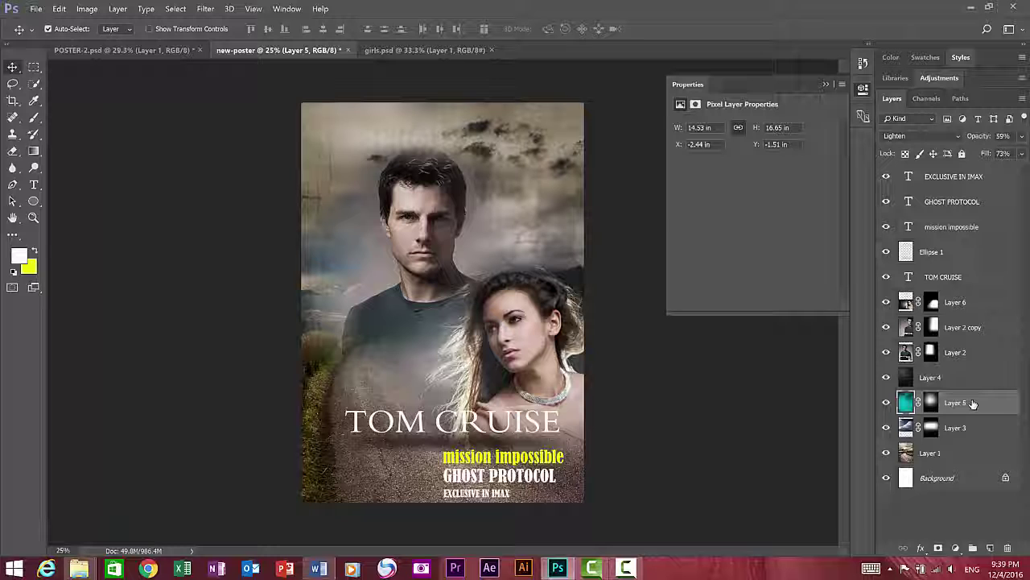
pyautogui.moveTo(957, 397); pyautogui.dragTo(946, 274)
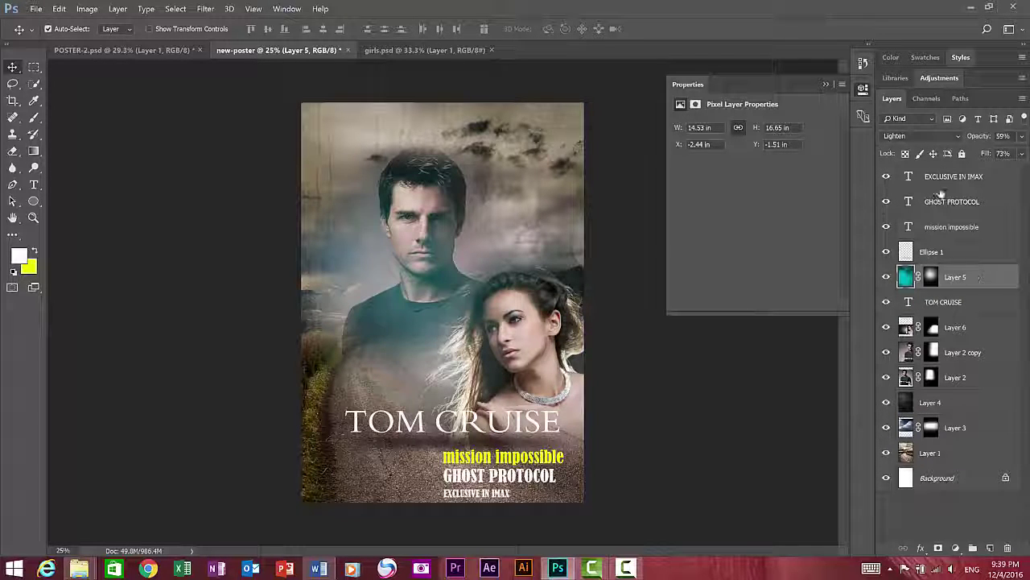
pyautogui.click(979, 138)
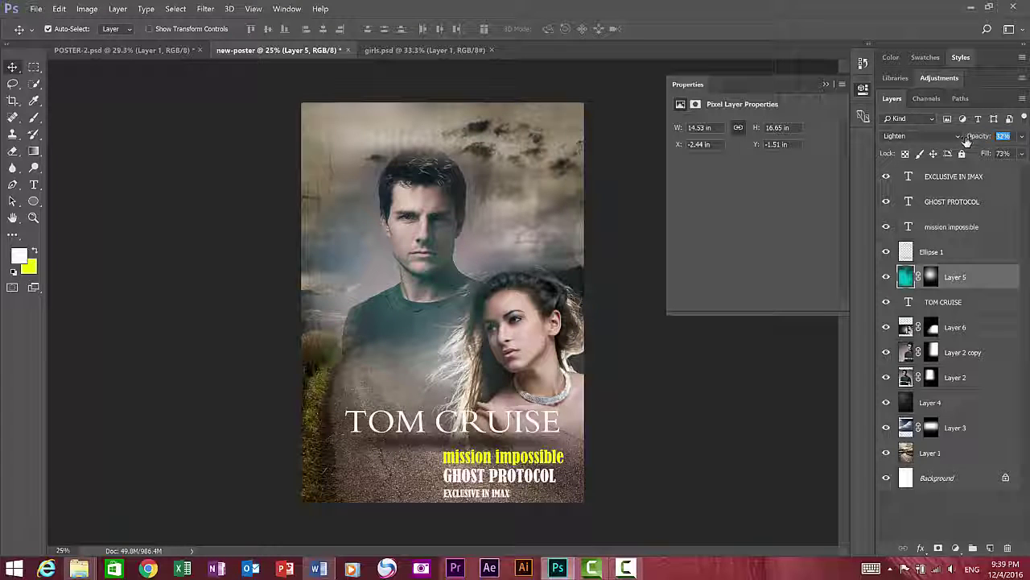
pyautogui.moveTo(972, 140); pyautogui.dragTo(958, 141)
# Zoom in, set Layer 5's fill to 53%, and select Layer 1
pyautogui.click(34, 217)
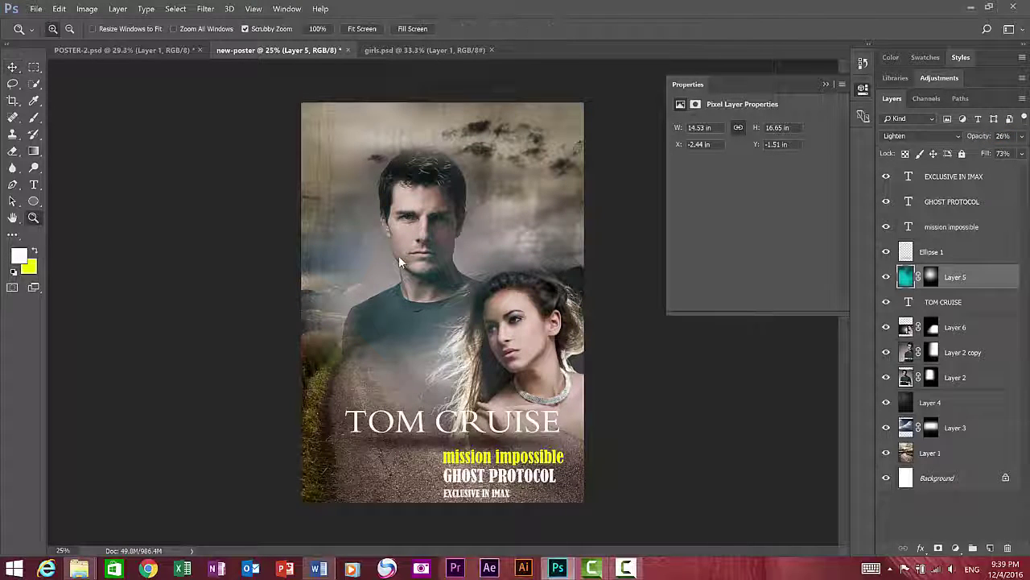
pyautogui.click(398, 255)
pyautogui.click(12, 66)
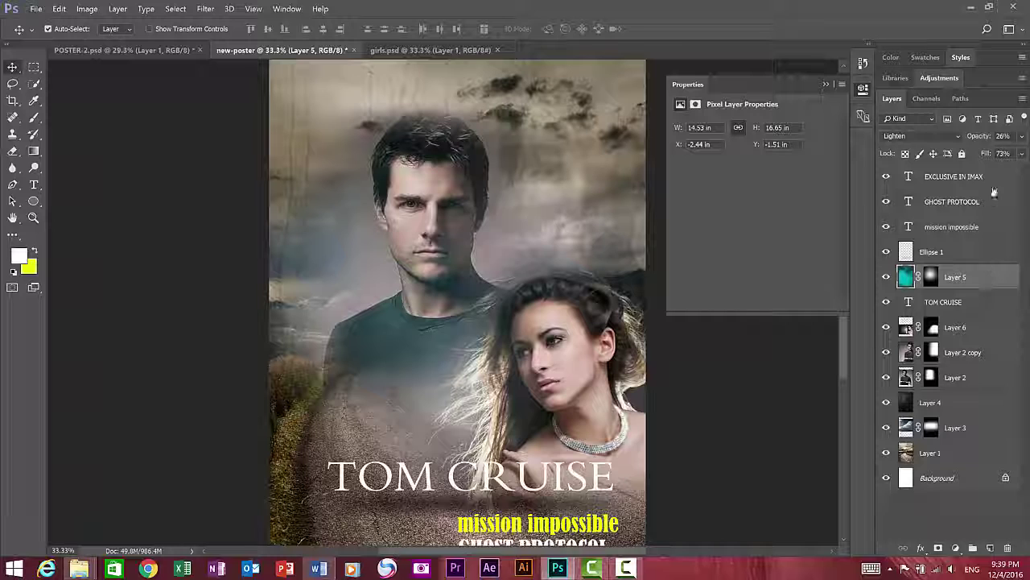
pyautogui.moveTo(986, 154); pyautogui.dragTo(976, 156)
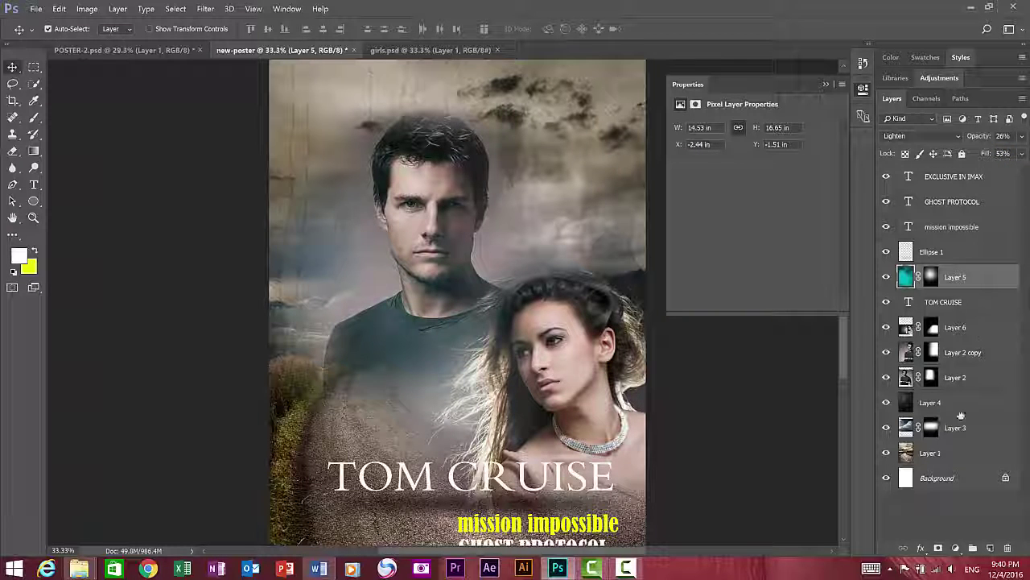
pyautogui.click(958, 453)
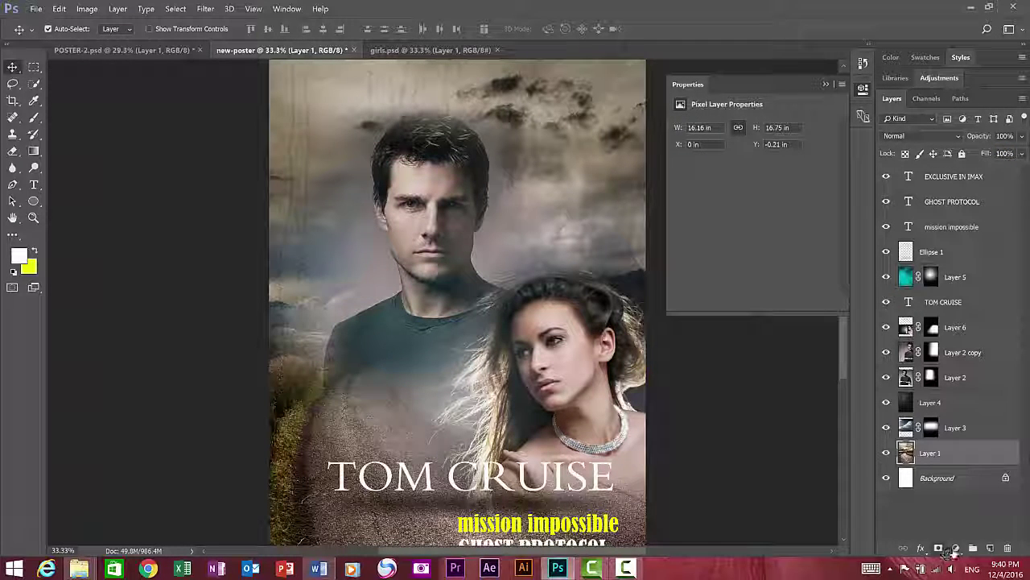
pyautogui.click(956, 548)
# Add Hue/Saturation above Layer 1 with Hue +24, Saturation -56, Lightness -7
pyautogui.click(926, 419)
pyautogui.click(887, 427)
pyautogui.moveTo(753, 172); pyautogui.dragTo(772, 176)
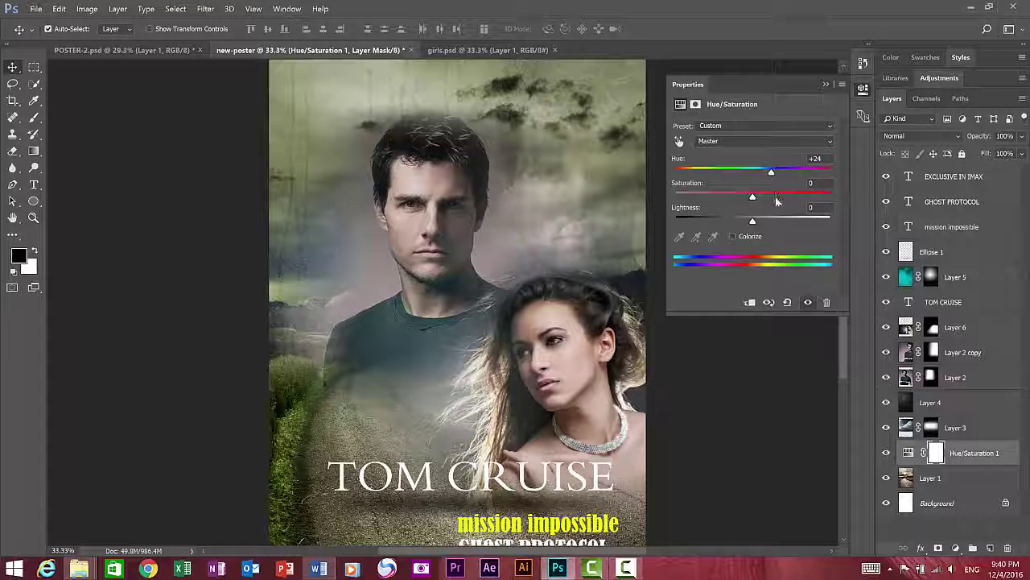
pyautogui.moveTo(754, 200); pyautogui.dragTo(713, 197)
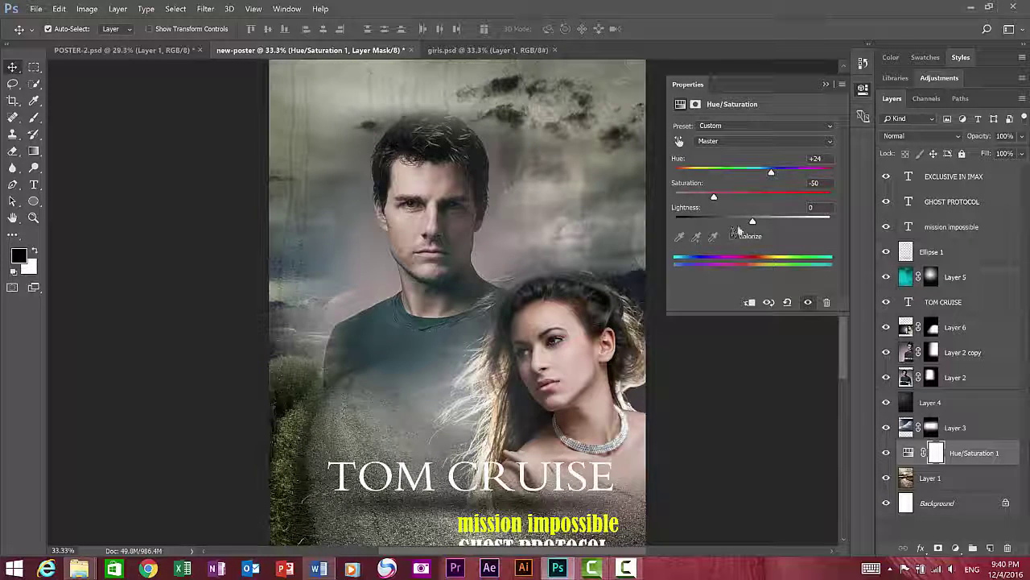
pyautogui.moveTo(753, 222); pyautogui.dragTo(745, 219)
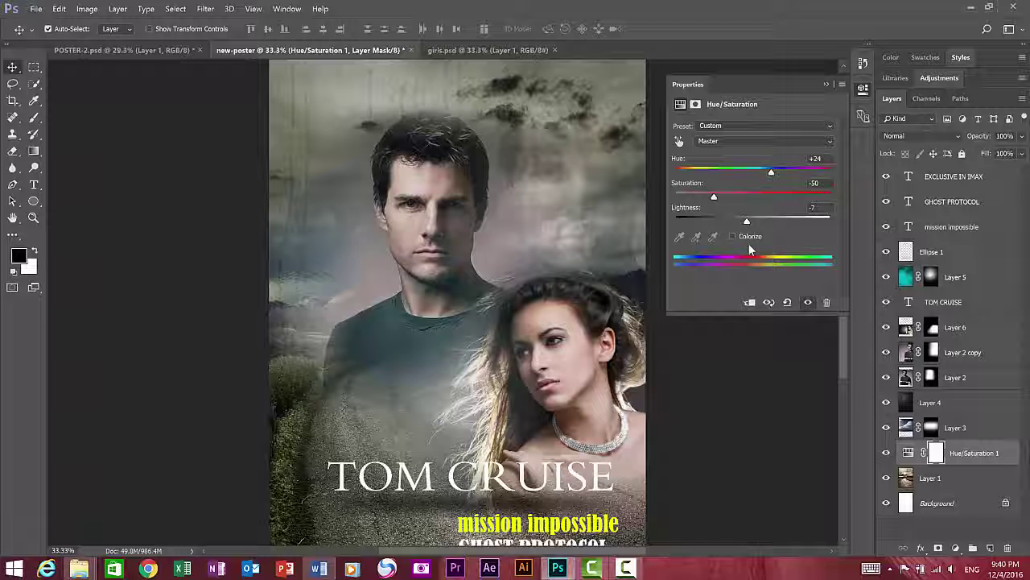
pyautogui.click(970, 327)
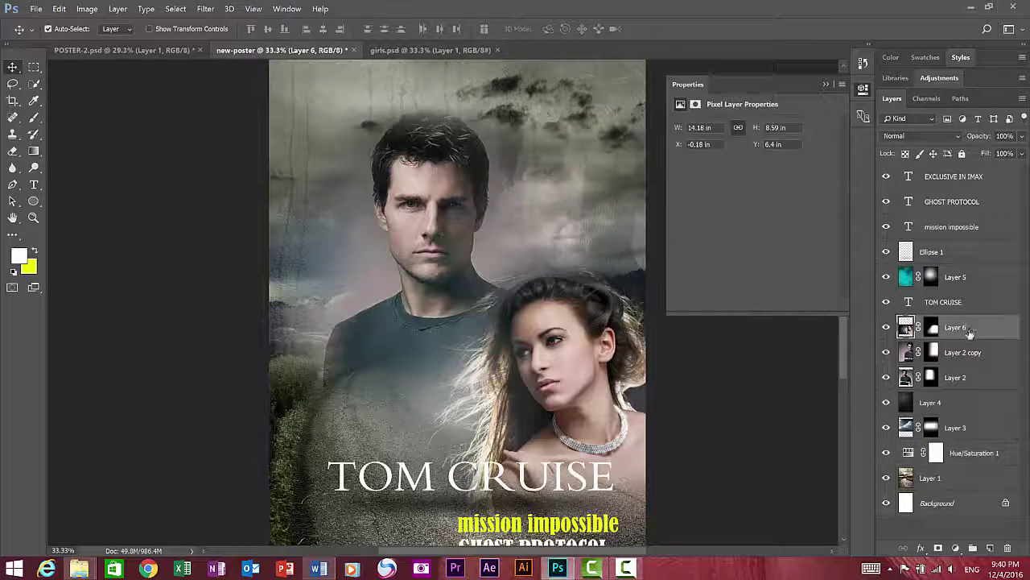
pyautogui.click(954, 548)
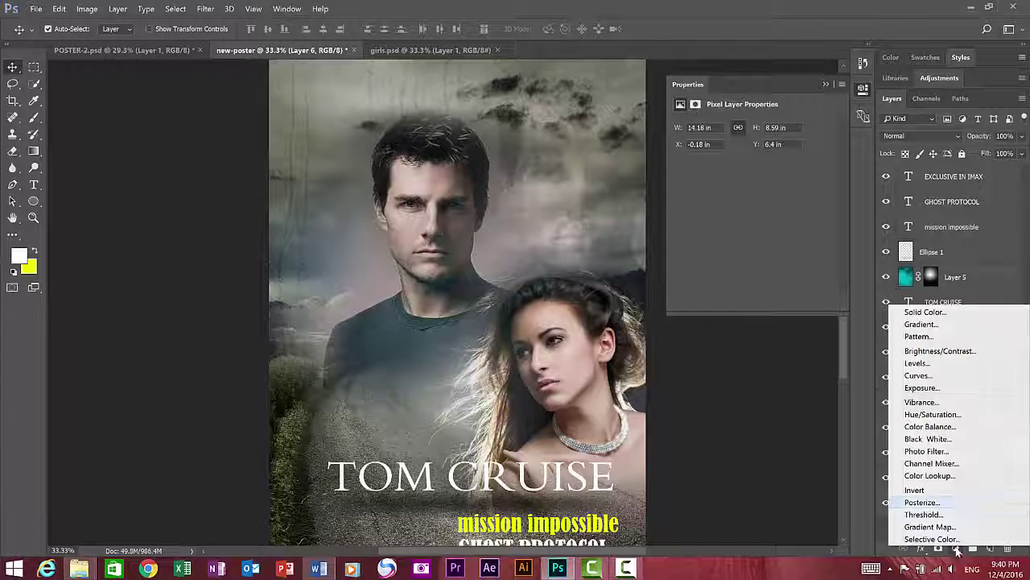
# Add a Levels layer above Layer 6 with input levels 19, 1.25 and 207
pyautogui.click(960, 365)
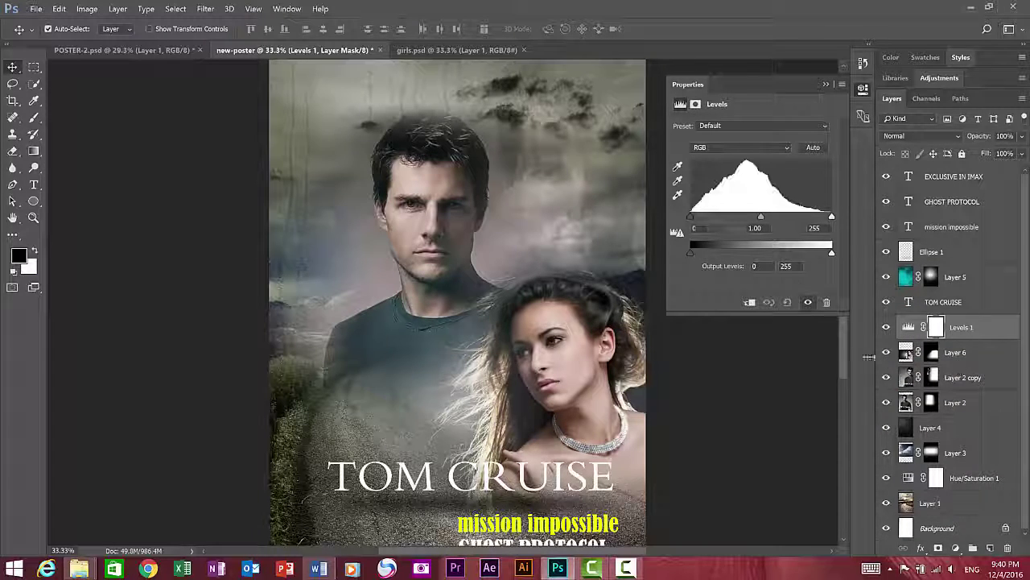
pyautogui.moveTo(690, 217); pyautogui.dragTo(757, 219)
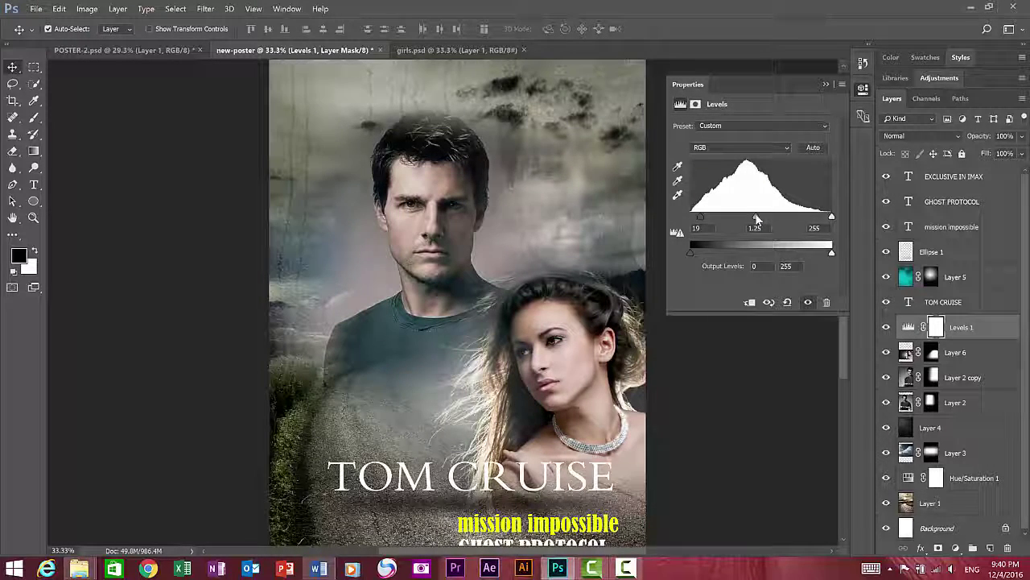
pyautogui.moveTo(831, 219); pyautogui.dragTo(807, 217)
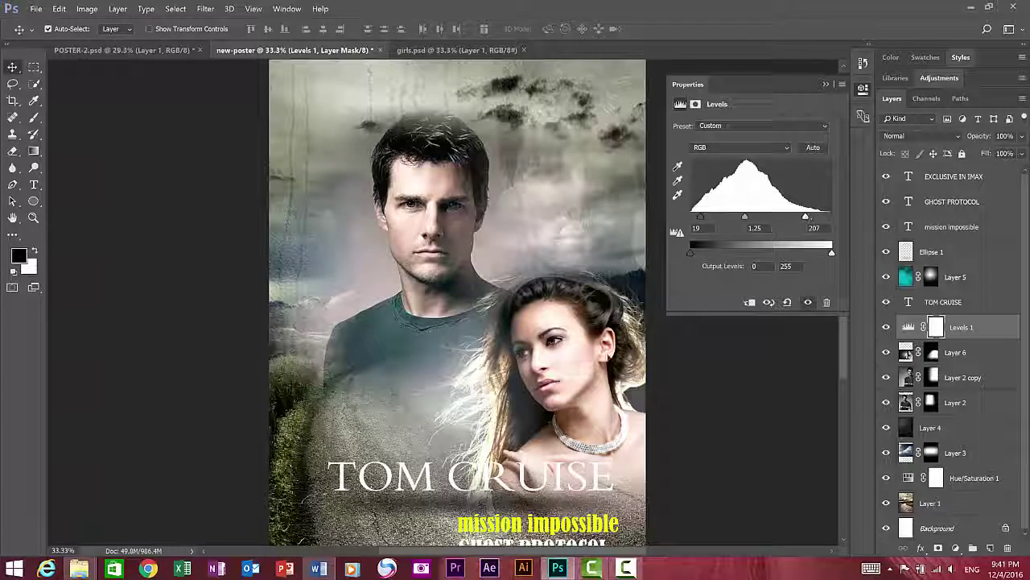
pyautogui.scroll(-2, 600, 376)
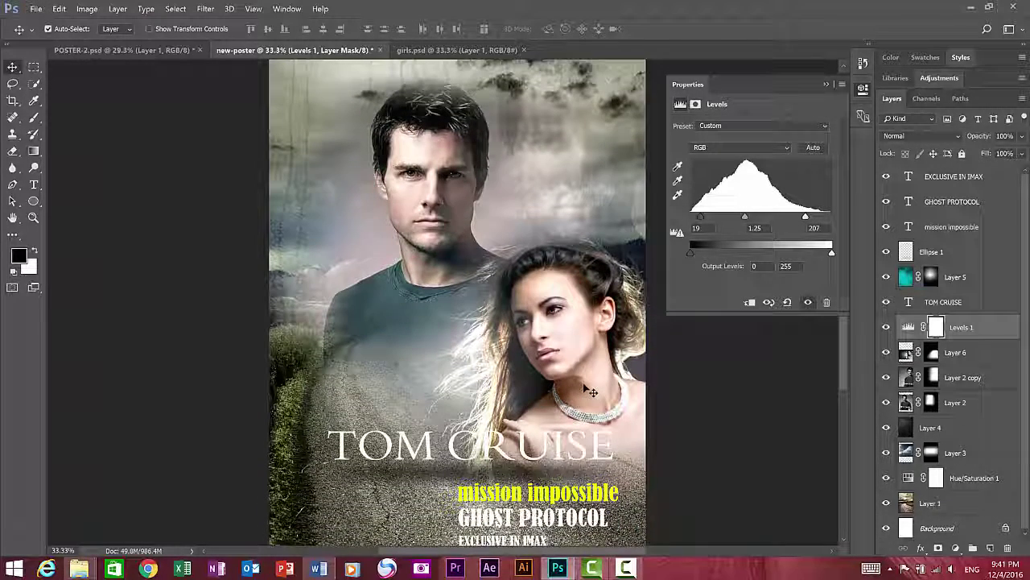
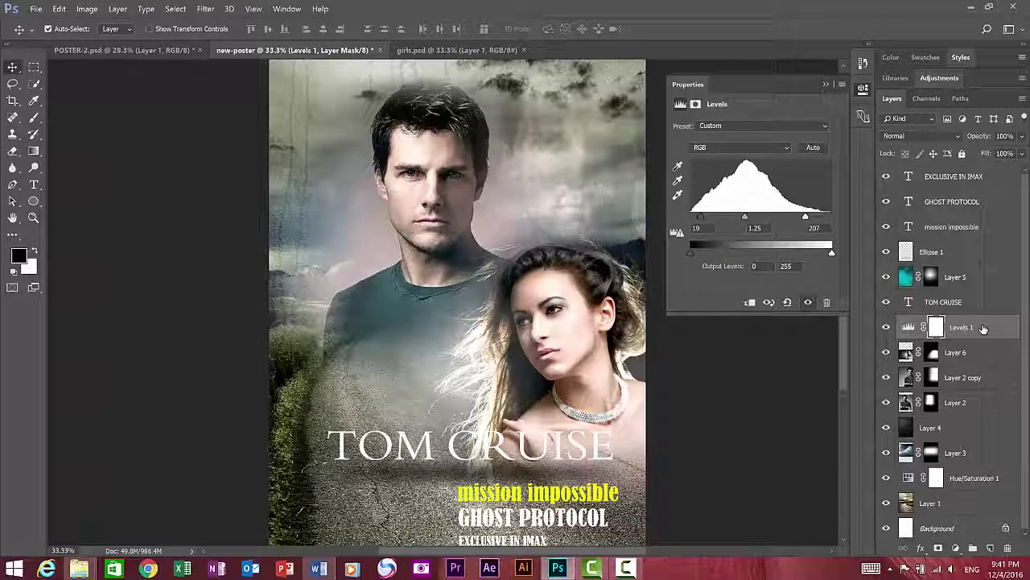
# Open the images.jpg lens-flare picture as its own document
pyautogui.click(983, 328)
pyautogui.click(36, 9)
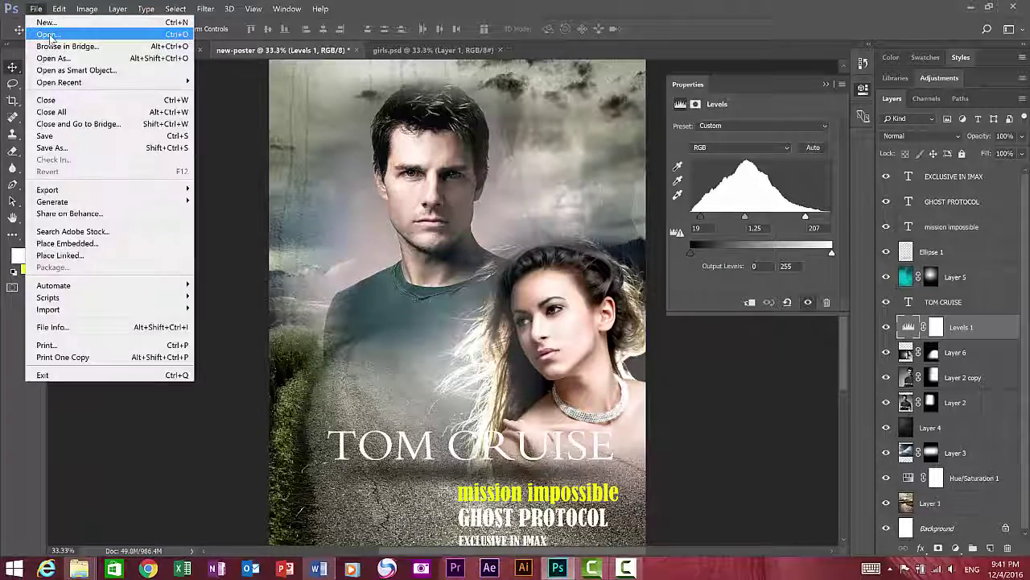
pyautogui.click(47, 35)
pyautogui.click(736, 91)
pyautogui.click(840, 423)
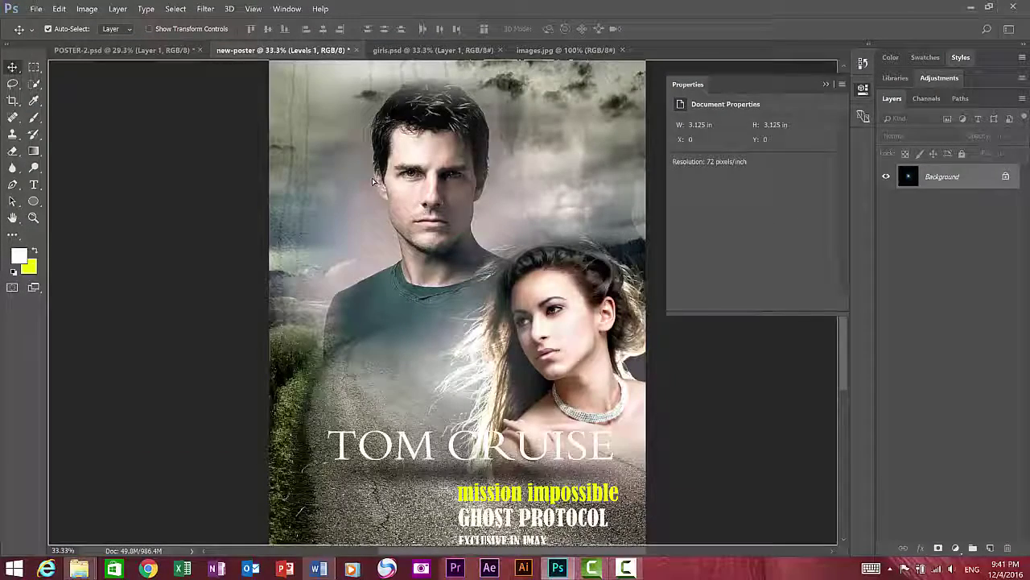
# Drag the flare onto the poster, then scale and position it over the man's eye
pyautogui.moveTo(321, 51)
pyautogui.mouseDown()
pyautogui.moveTo(389, 193)
pyautogui.moveTo(420, 219)
pyautogui.moveTo(433, 189)
pyautogui.mouseUp()
pyautogui.hotkey('ctrl', 't')
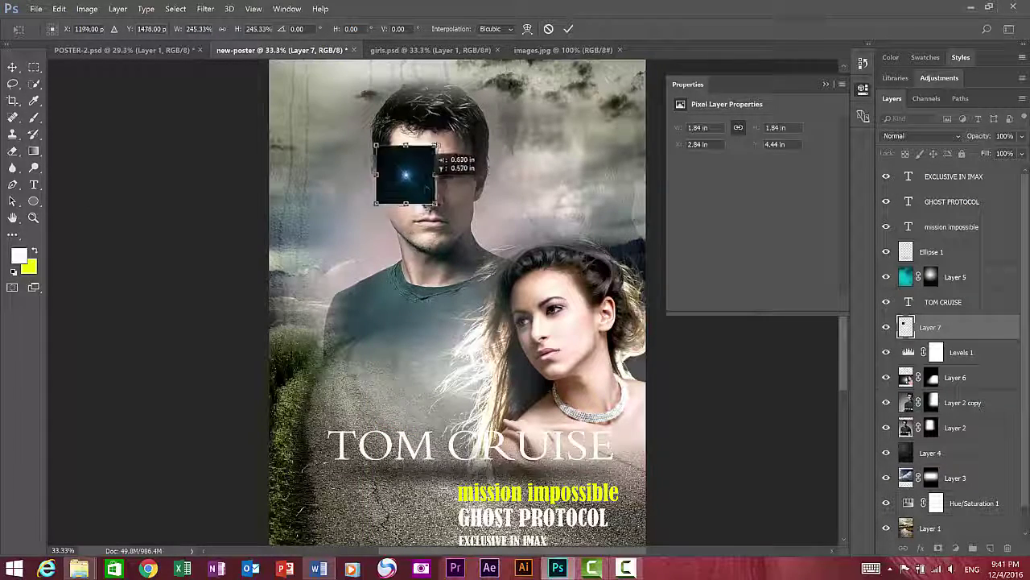
pyautogui.moveTo(430, 150); pyautogui.dragTo(439, 147)
pyautogui.press('Return')
# Set the flare layer's blend mode to Color Dodge and zoom in on the face
pyautogui.click(922, 135)
pyautogui.click(920, 229)
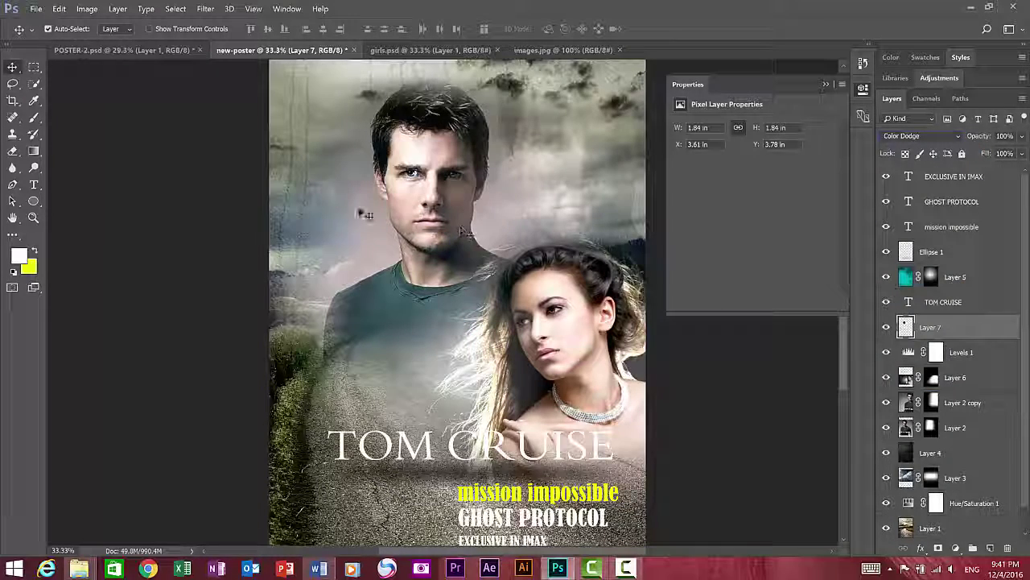
pyautogui.hotkey('ctrl', 't')
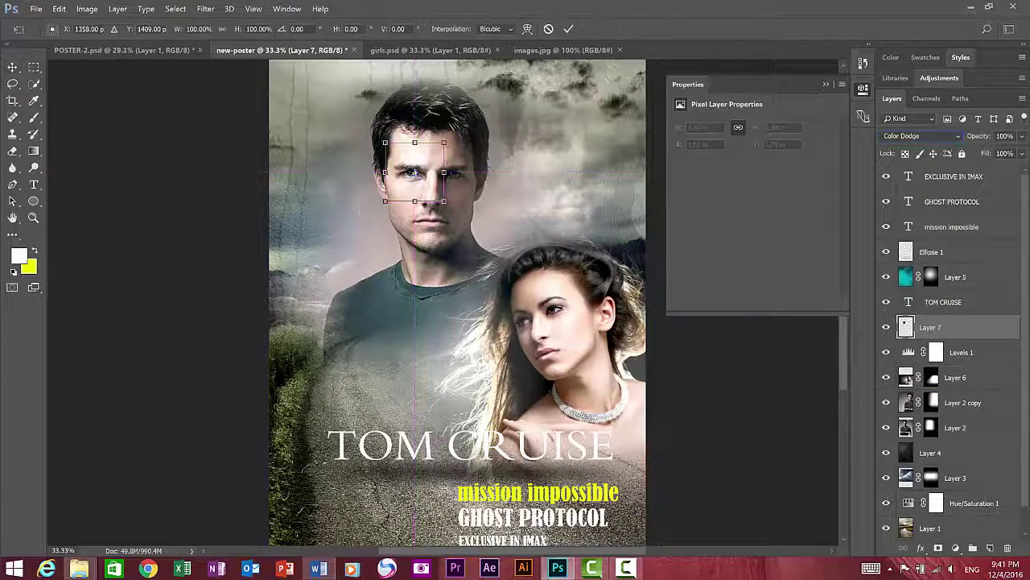
pyautogui.click(35, 218)
pyautogui.hotkey('ctrl', '+')
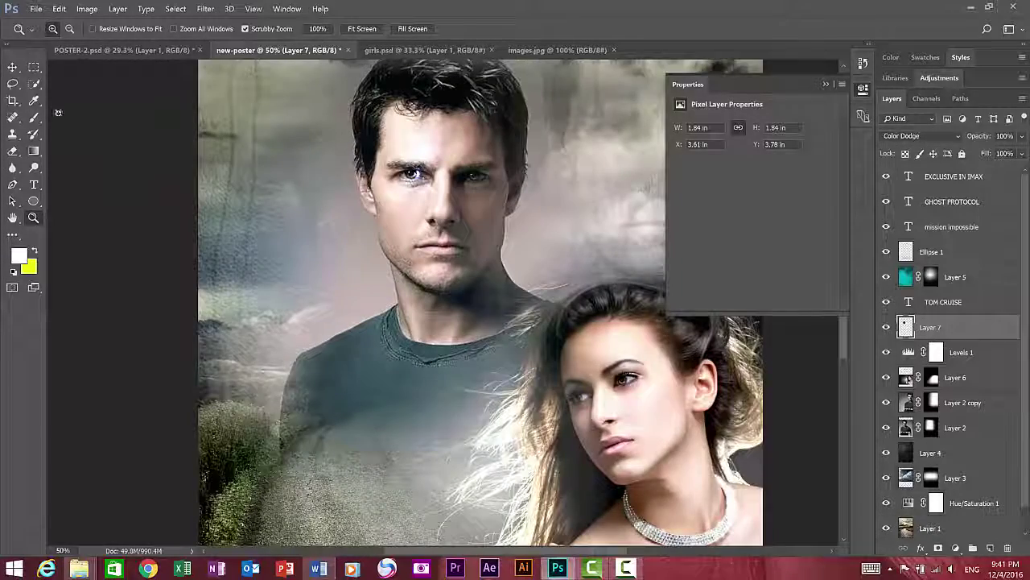
# Nudge the Layer 7 glow precisely onto the man's eye
pyautogui.press('v')
pyautogui.hotkey('ctrl', 't')
pyautogui.moveTo(396, 178); pyautogui.dragTo(407, 181)
pyautogui.press('Return')
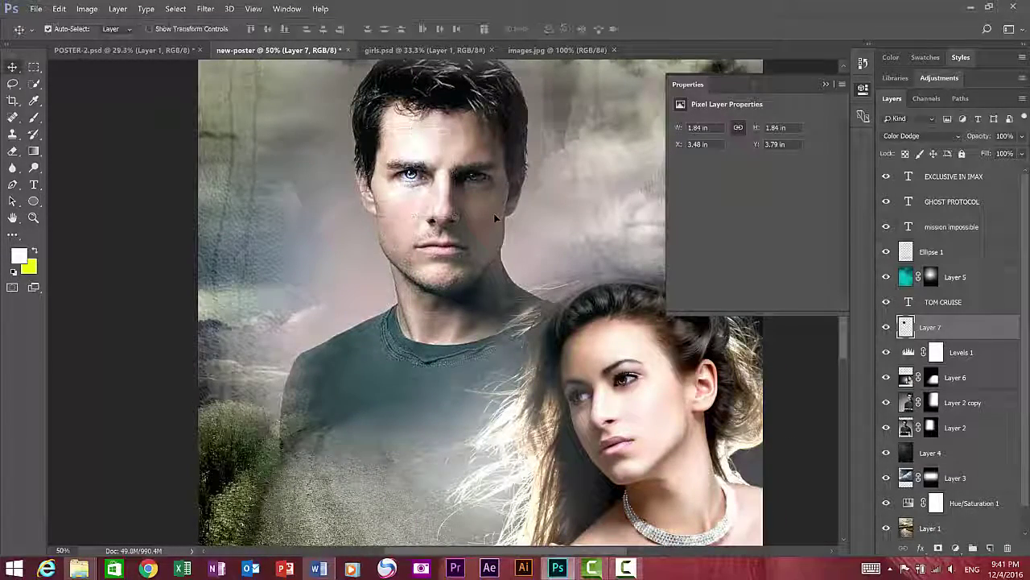
# Erase the glow under the eye with the Eraser at 41% opacity
pyautogui.rightClick(13, 121)
pyautogui.click(61, 122)
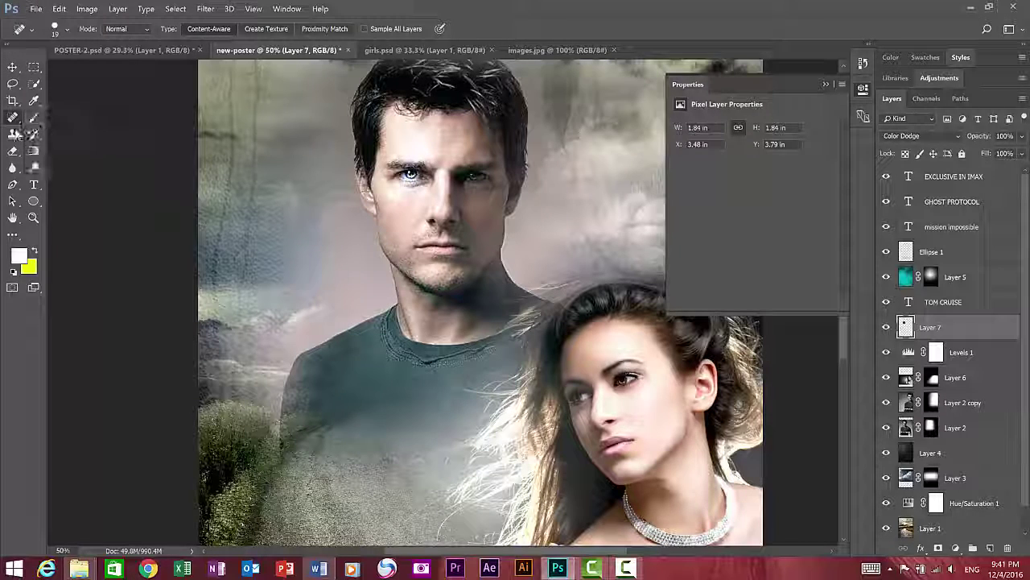
pyautogui.click(15, 152)
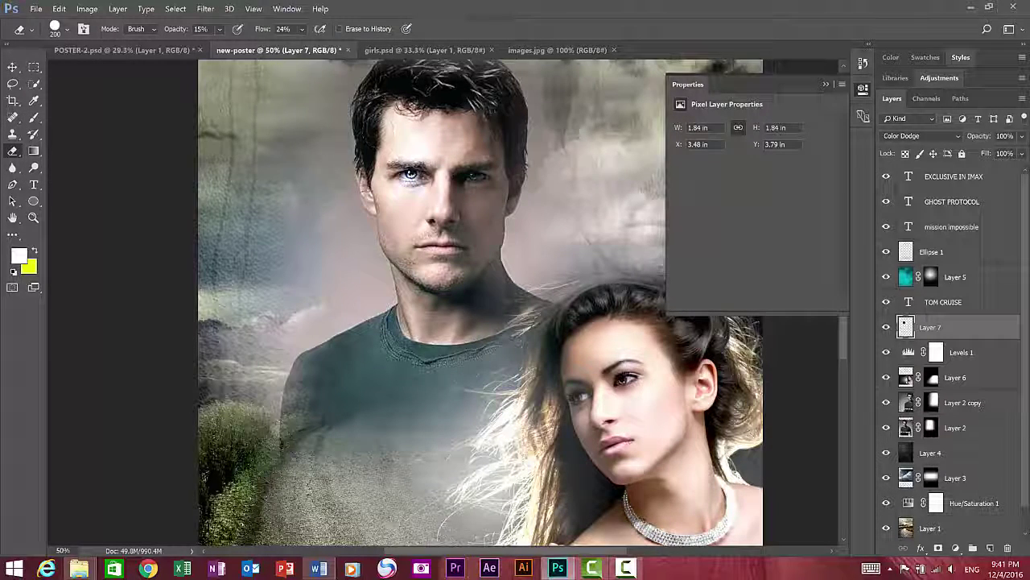
pyautogui.moveTo(219, 45); pyautogui.dragTo(231, 43)
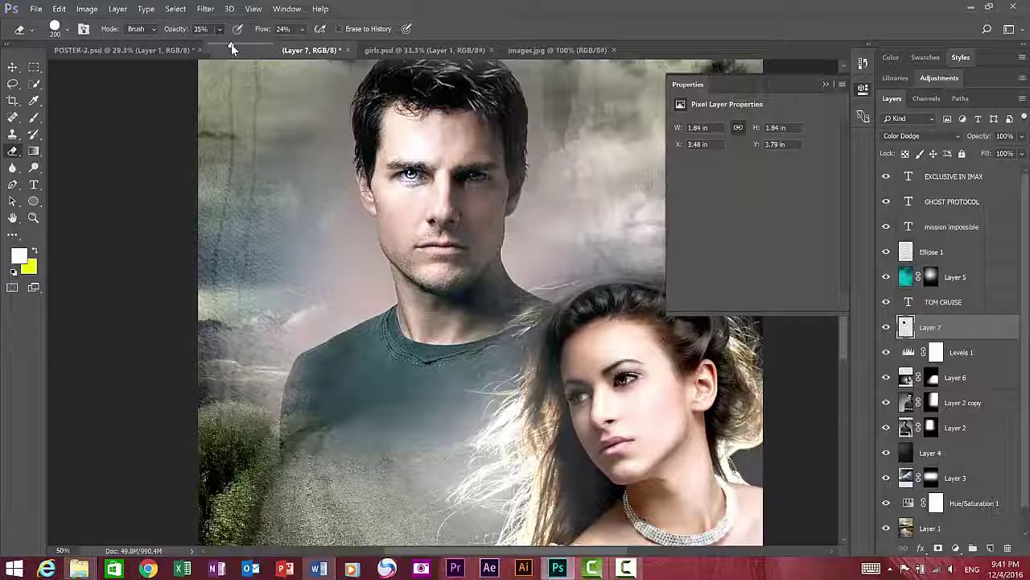
pyautogui.click(899, 331)
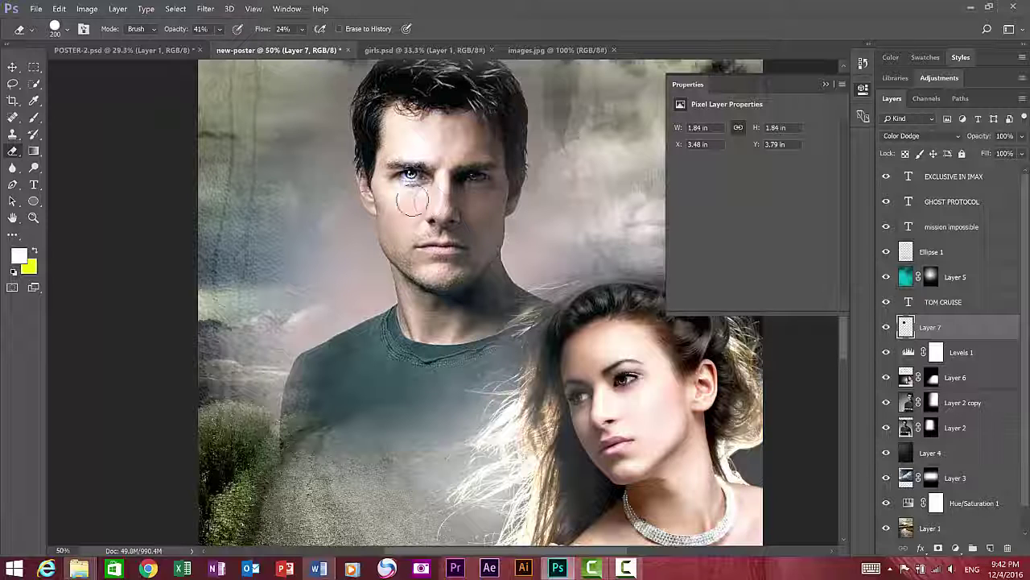
pyautogui.moveTo(415, 202); pyautogui.dragTo(423, 201)
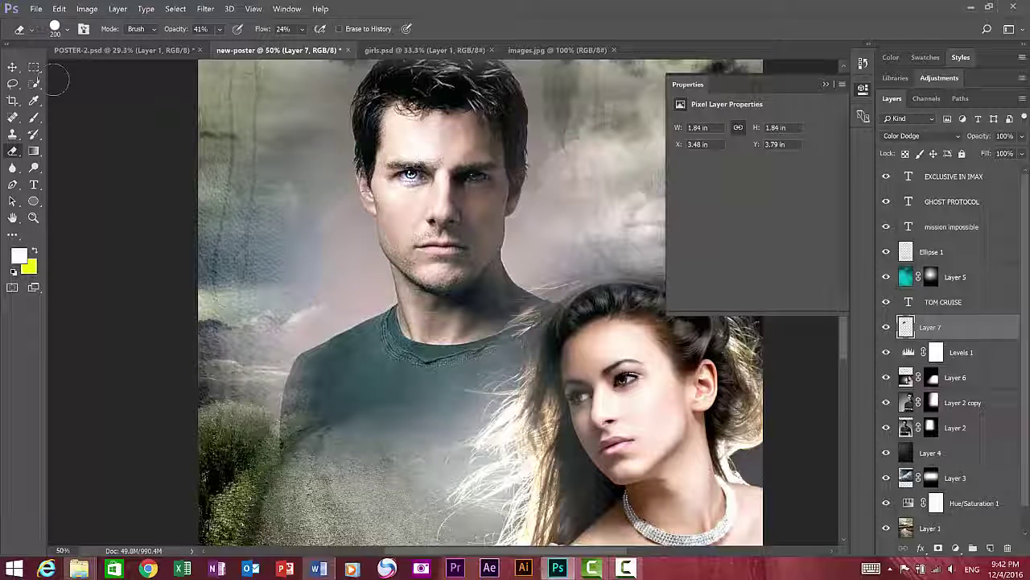
pyautogui.click(12, 67)
pyautogui.rightClick(952, 327)
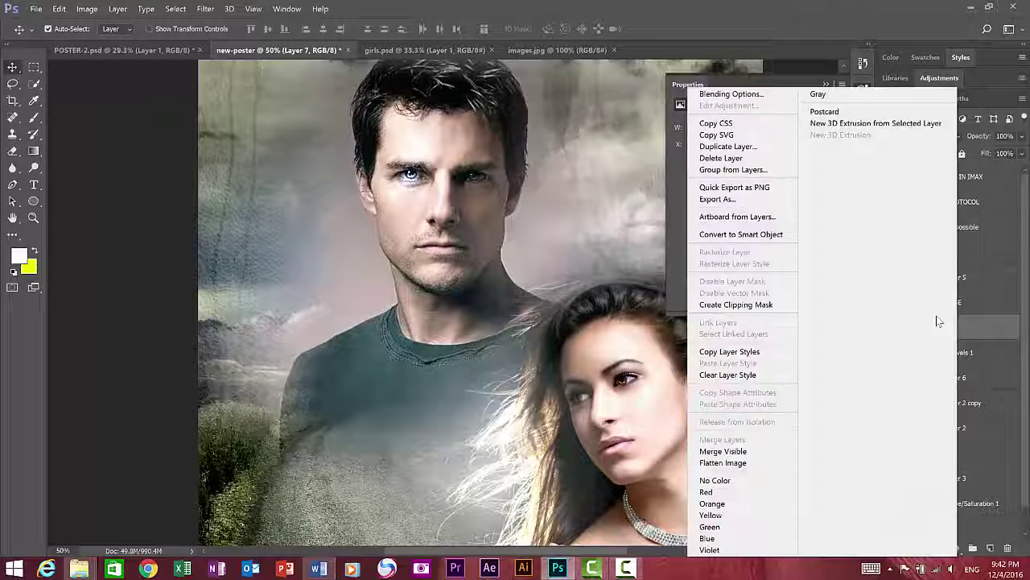
# Duplicate the glow as Layer 7 copy, flip it horizontally, and place it on the other eye
pyautogui.click(728, 146)
pyautogui.click(625, 168)
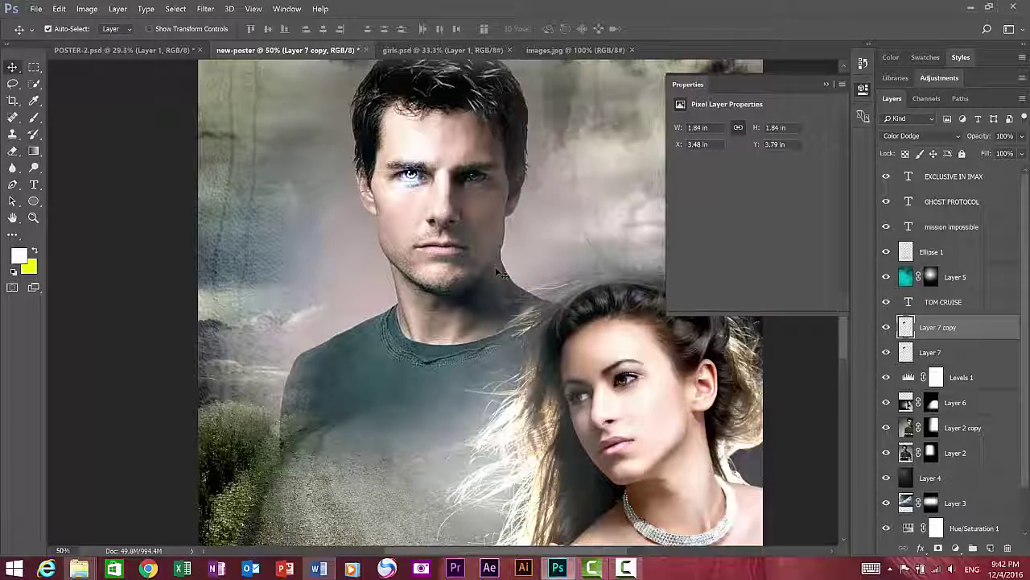
pyautogui.hotkey('ctrl', 't')
pyautogui.rightClick(403, 174)
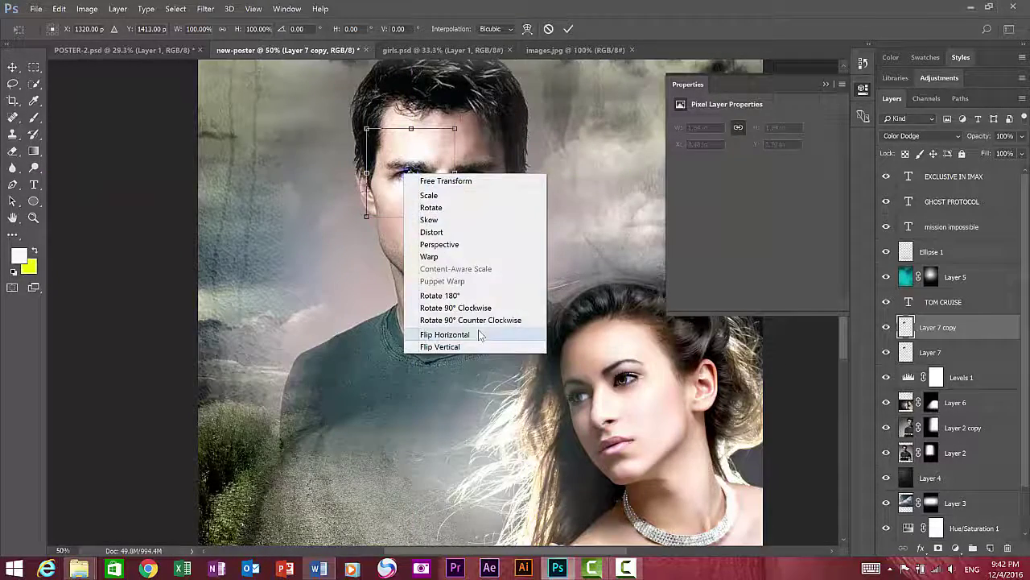
pyautogui.click(444, 334)
pyautogui.moveTo(411, 172); pyautogui.dragTo(480, 172)
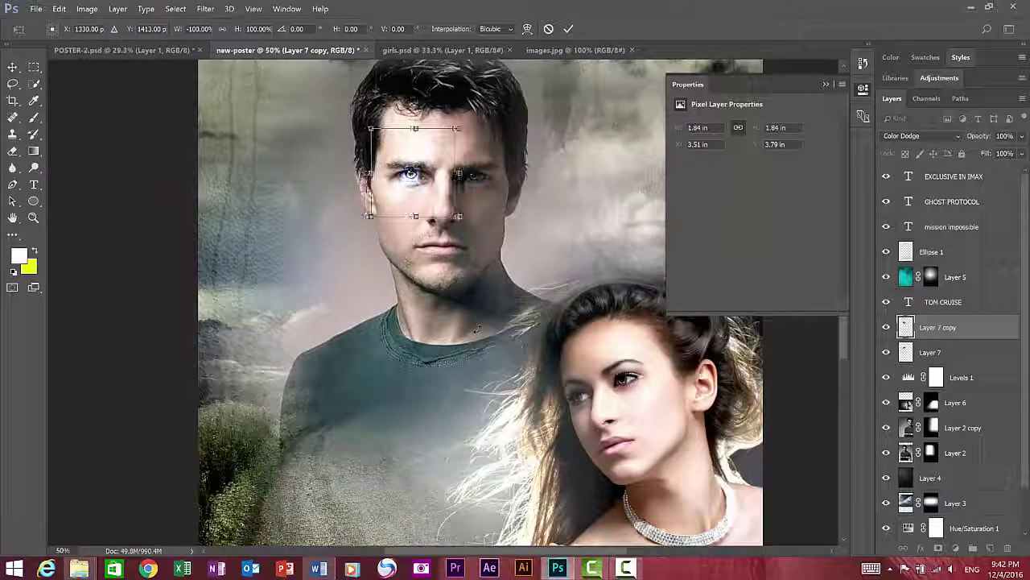
pyautogui.hotkey('shift', 'Right')
pyautogui.hotkey('shift', 'Right')
pyautogui.hotkey('shift', 'Right')
pyautogui.hotkey('shift', 'Right')
pyautogui.hotkey('shift', 'Right')
pyautogui.hotkey('shift', 'Right')
pyautogui.moveTo(495, 173); pyautogui.dragTo(472, 175)
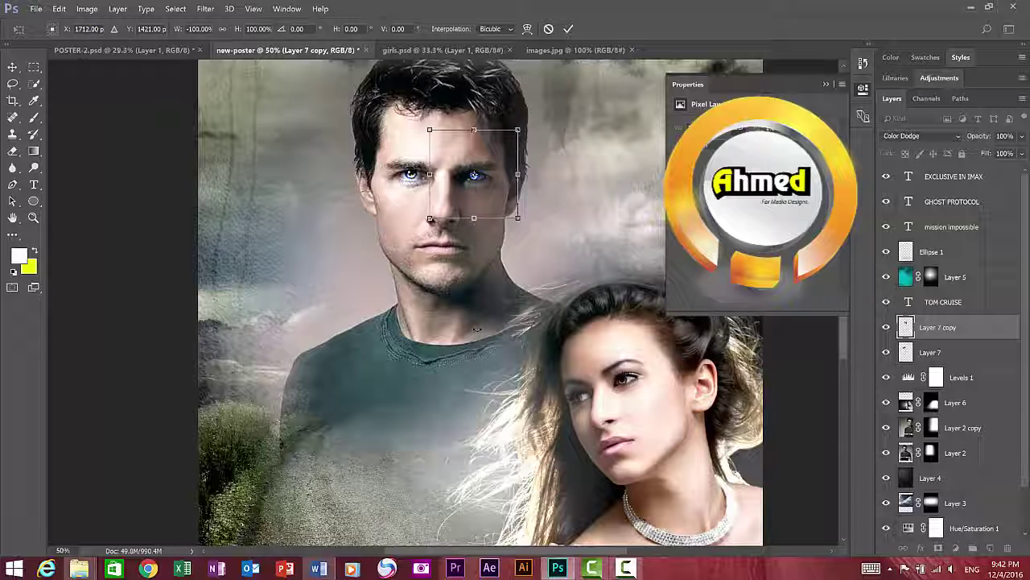
pyautogui.press('Return')
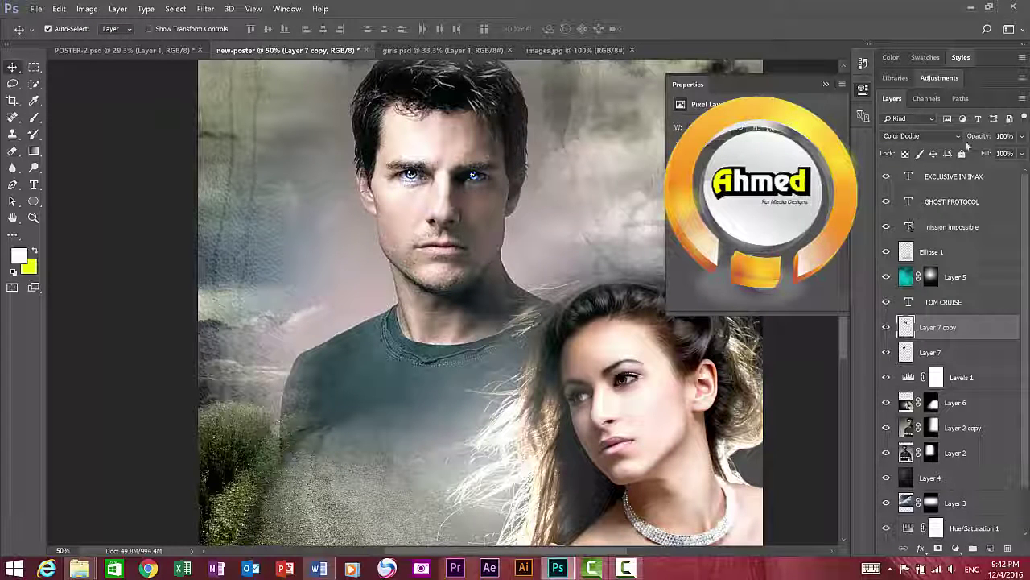
# Lower both glow layers' opacity and set Layer 7 copy's fill to 88%
pyautogui.moveTo(976, 139); pyautogui.dragTo(979, 155)
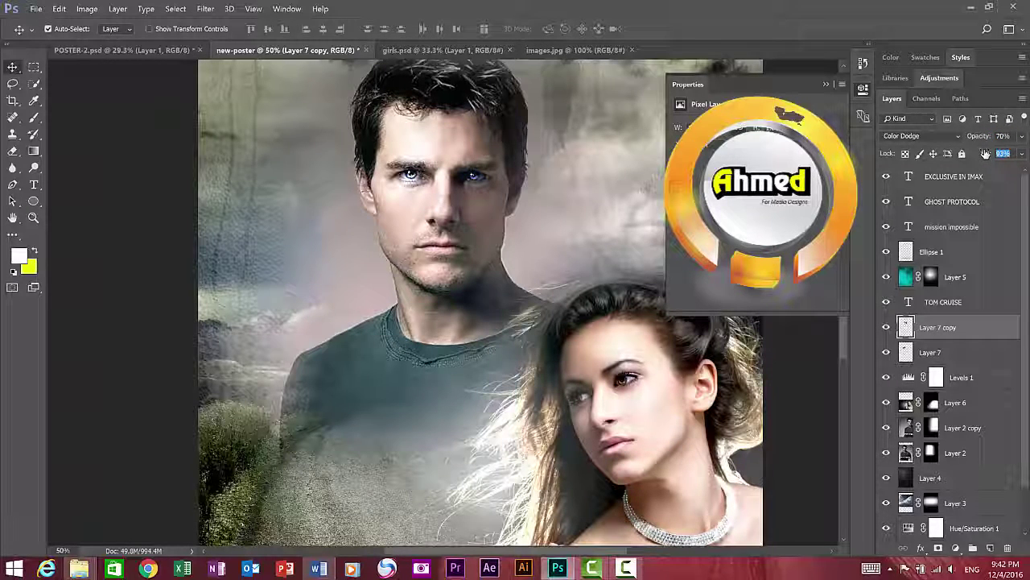
pyautogui.hotkey('alt', '[')
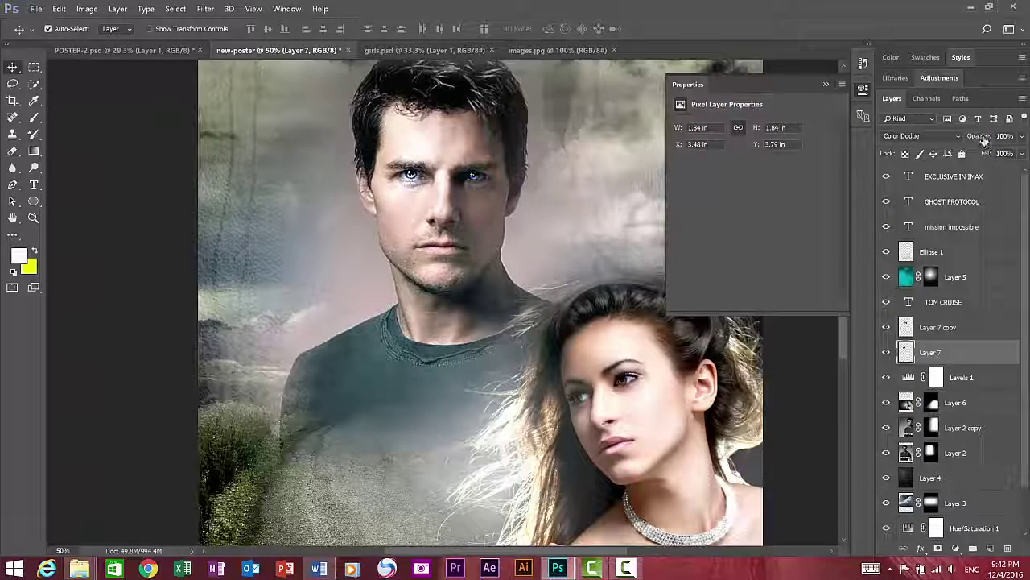
pyautogui.moveTo(977, 139); pyautogui.dragTo(975, 138)
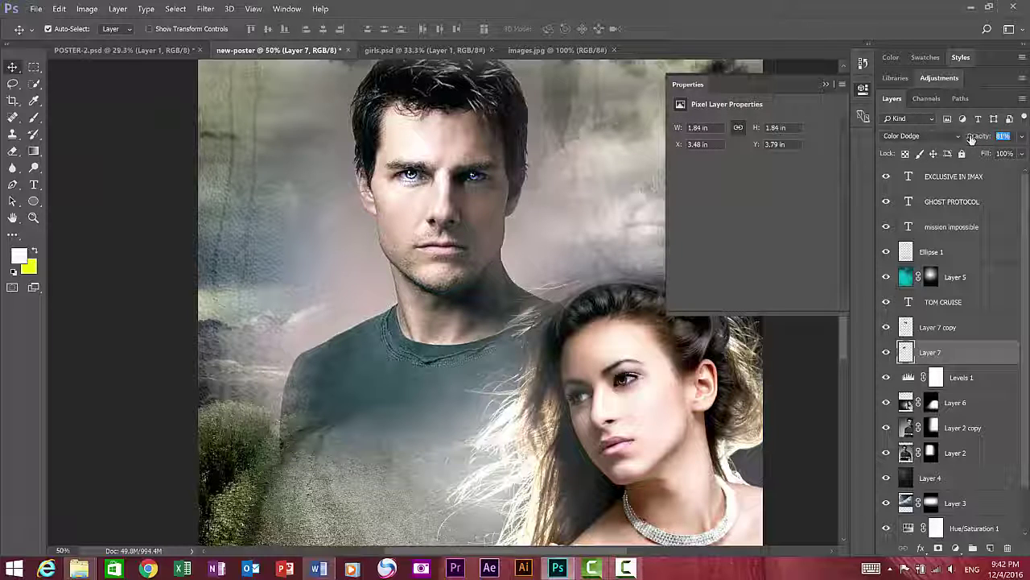
pyautogui.hotkey('alt', ']')
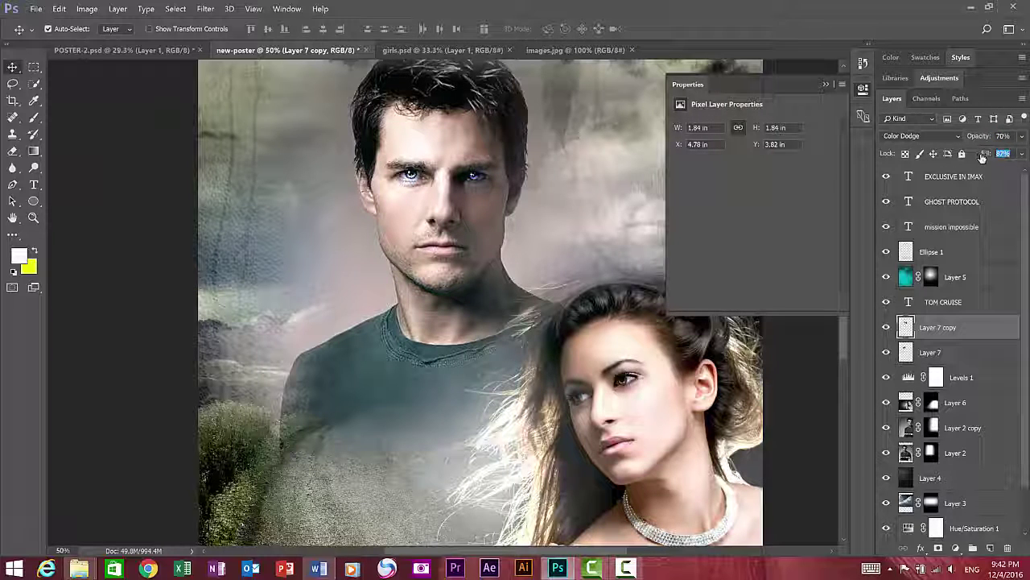
pyautogui.moveTo(983, 155); pyautogui.dragTo(975, 139)
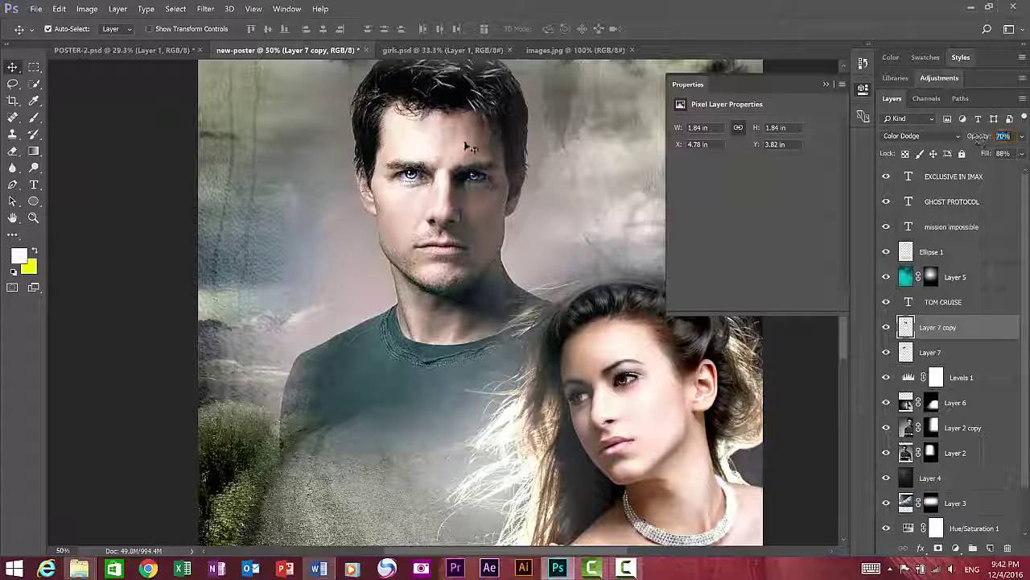
# Zoom to 100%, select the Eraser, and make Layer 7 the active layer
pyautogui.click(33, 218)
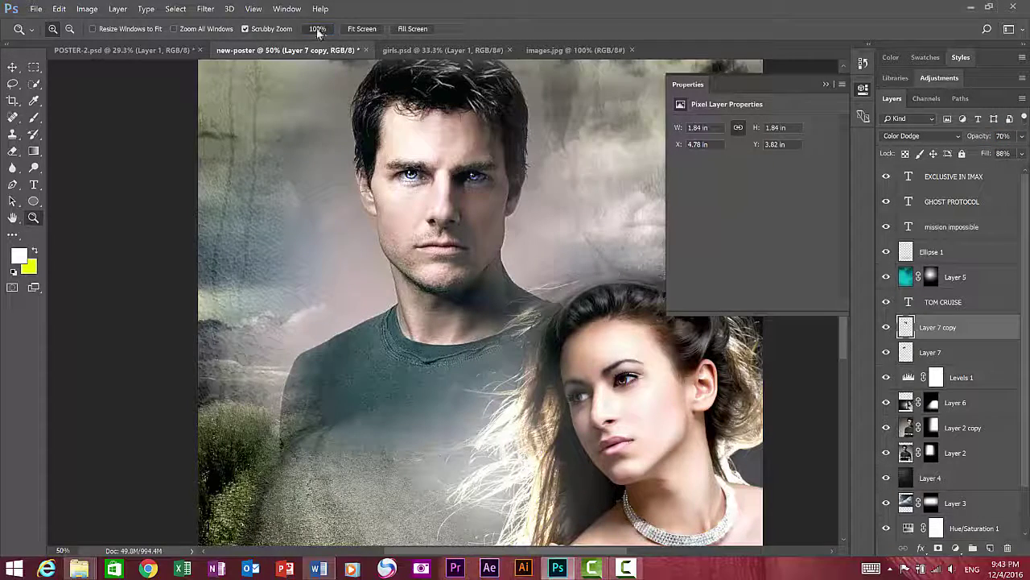
pyautogui.click(318, 29)
pyautogui.scroll(4, 555, 239)
pyautogui.scroll(1, 322, 201)
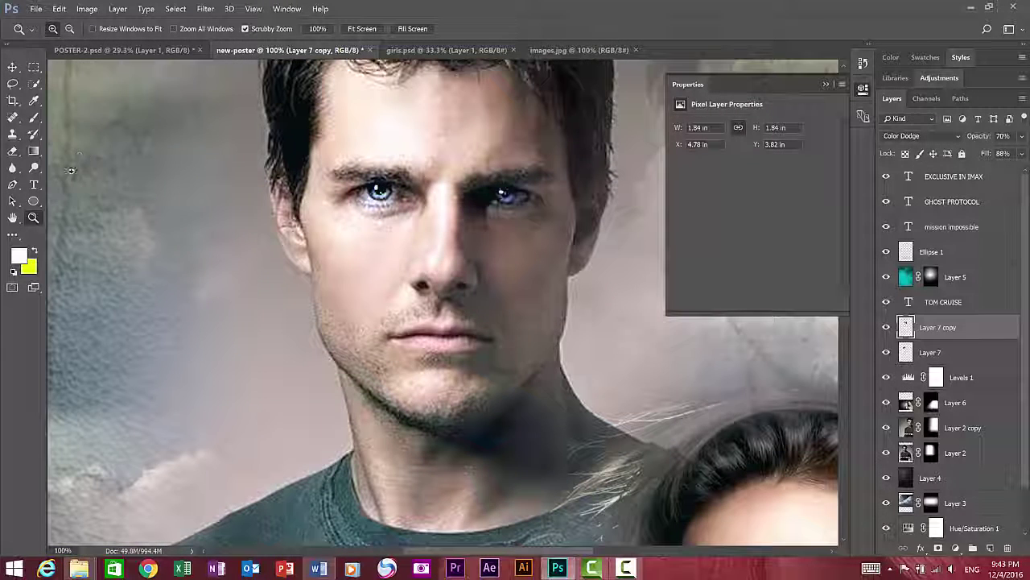
pyautogui.moveTo(13, 153); pyautogui.dragTo(56, 148)
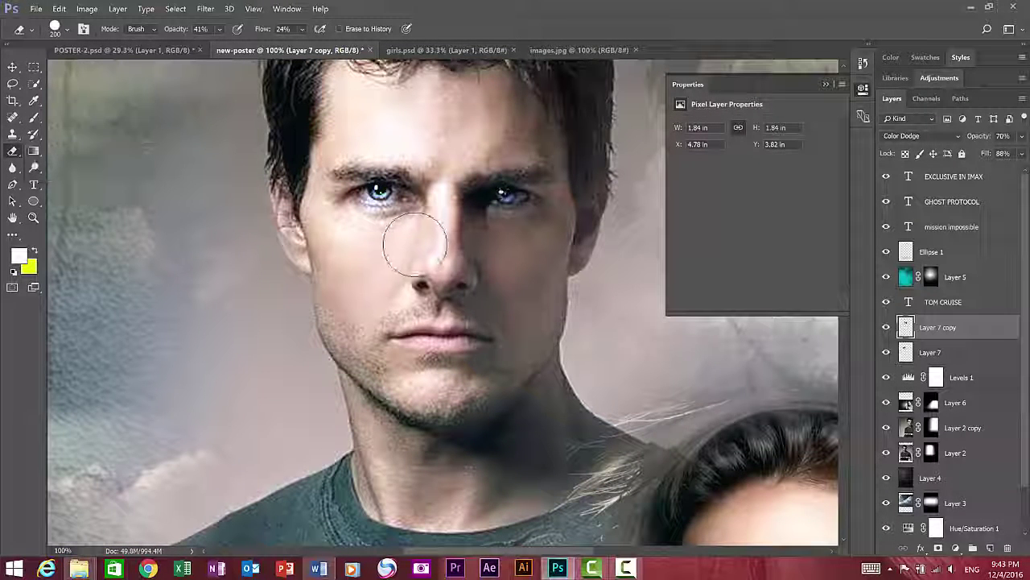
pyautogui.click(886, 327)
pyautogui.click(886, 326)
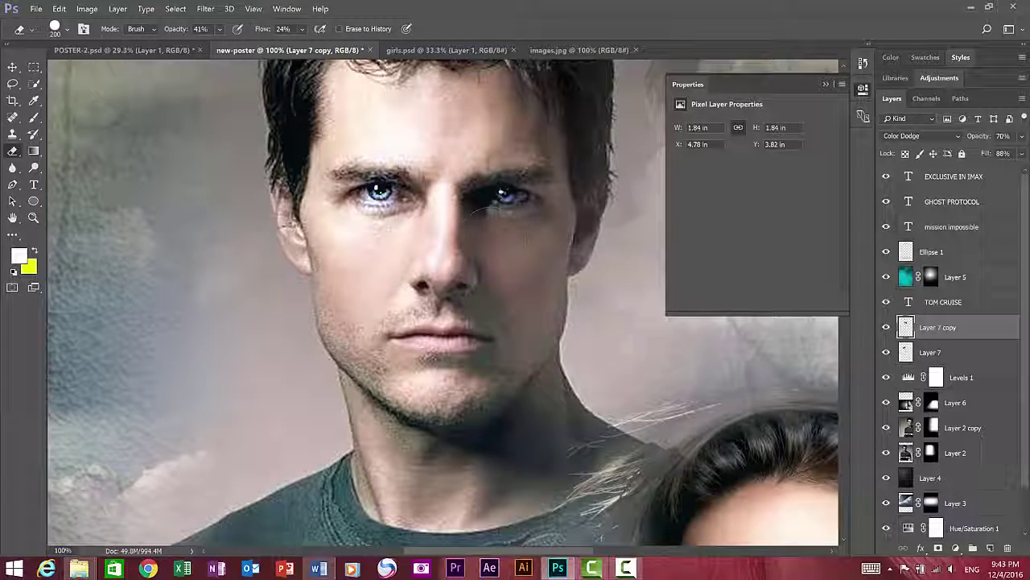
pyautogui.click(926, 352)
# Erase the glow from the cheek and brow around the left eye, then fit the poster
pyautogui.moveTo(418, 274)
pyautogui.mouseDown()
pyautogui.moveTo(387, 217)
pyautogui.moveTo(418, 226)
pyautogui.moveTo(398, 239)
pyautogui.moveTo(395, 231)
pyautogui.moveTo(403, 241)
pyautogui.moveTo(425, 230)
pyautogui.mouseUp()
pyautogui.moveTo(368, 161)
pyautogui.mouseDown()
pyautogui.moveTo(383, 145)
pyautogui.moveTo(391, 172)
pyautogui.moveTo(386, 142)
pyautogui.moveTo(368, 166)
pyautogui.moveTo(369, 147)
pyautogui.mouseUp()
pyautogui.click(33, 218)
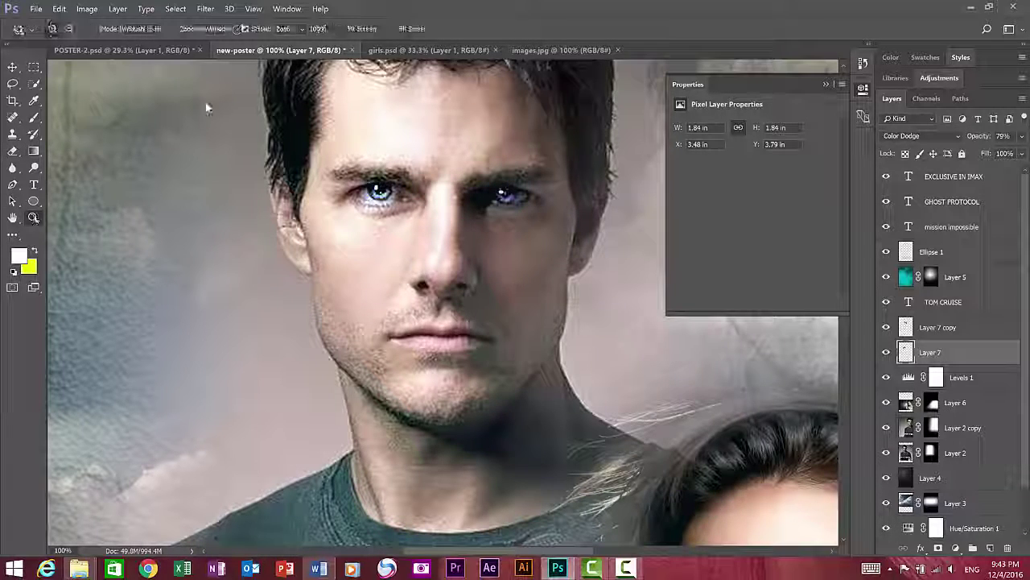
pyautogui.click(362, 28)
pyautogui.click(13, 70)
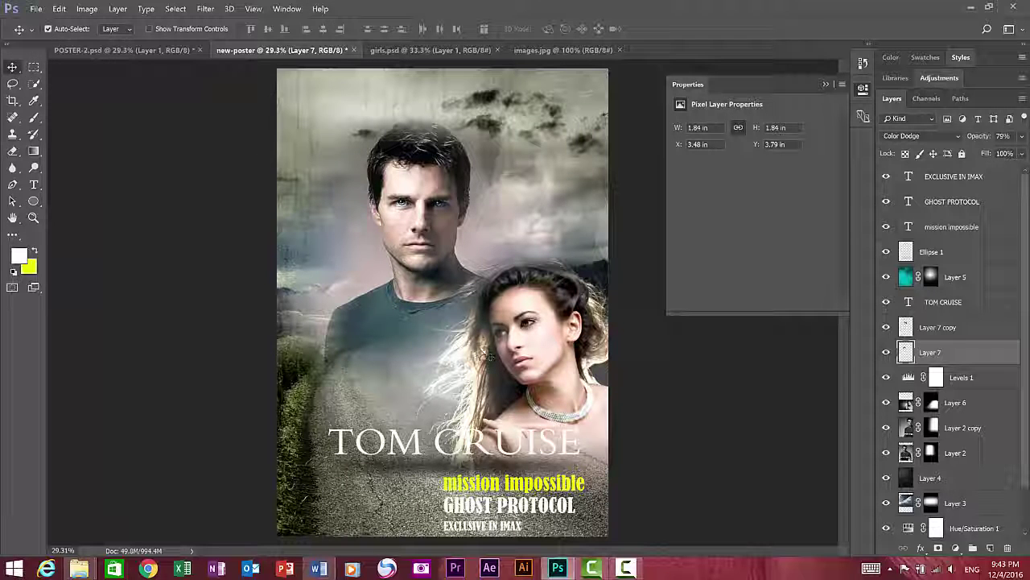
# Change the TOM CRUISE title text colour to black (000000) and commit it
pyautogui.click(921, 305)
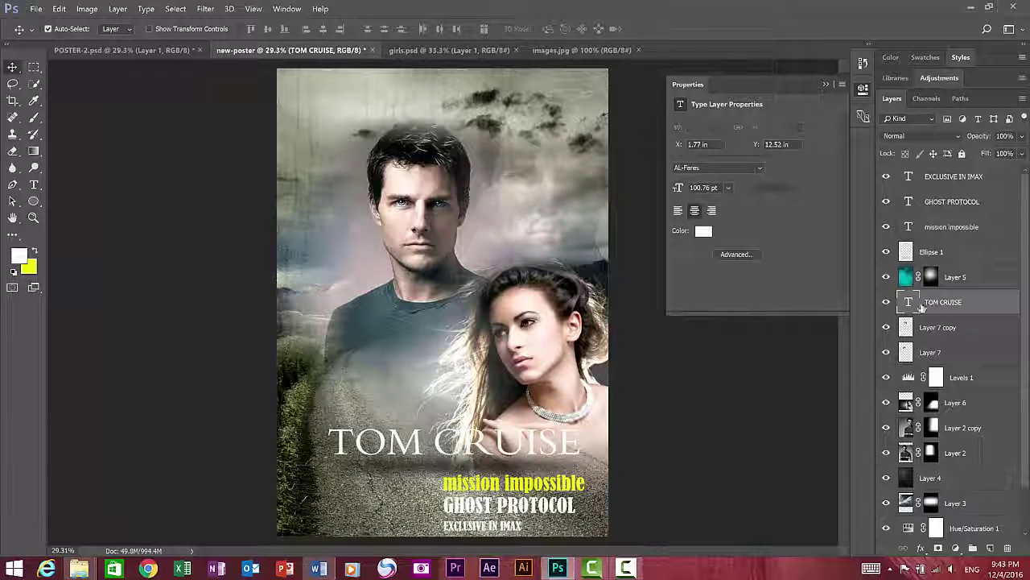
pyautogui.doubleClick(910, 302)
pyautogui.click(449, 29)
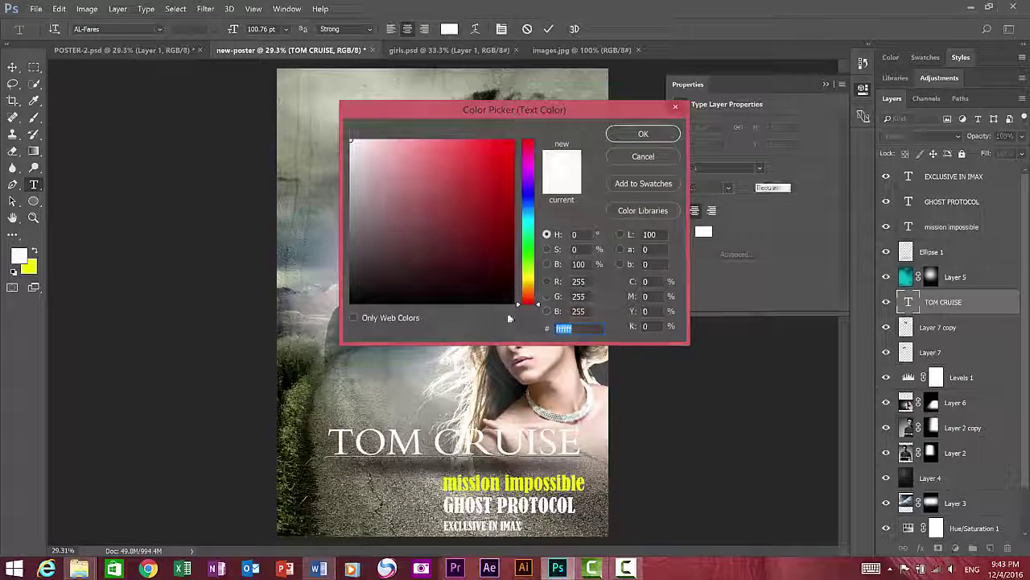
pyautogui.moveTo(503, 113); pyautogui.dragTo(683, 112)
pyautogui.write('000000')
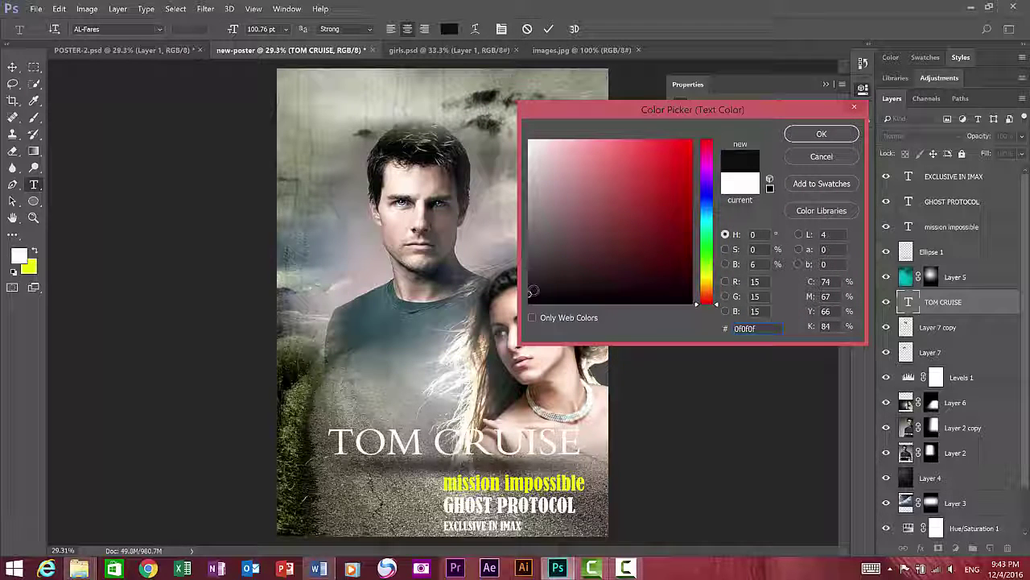
pyautogui.press('Return')
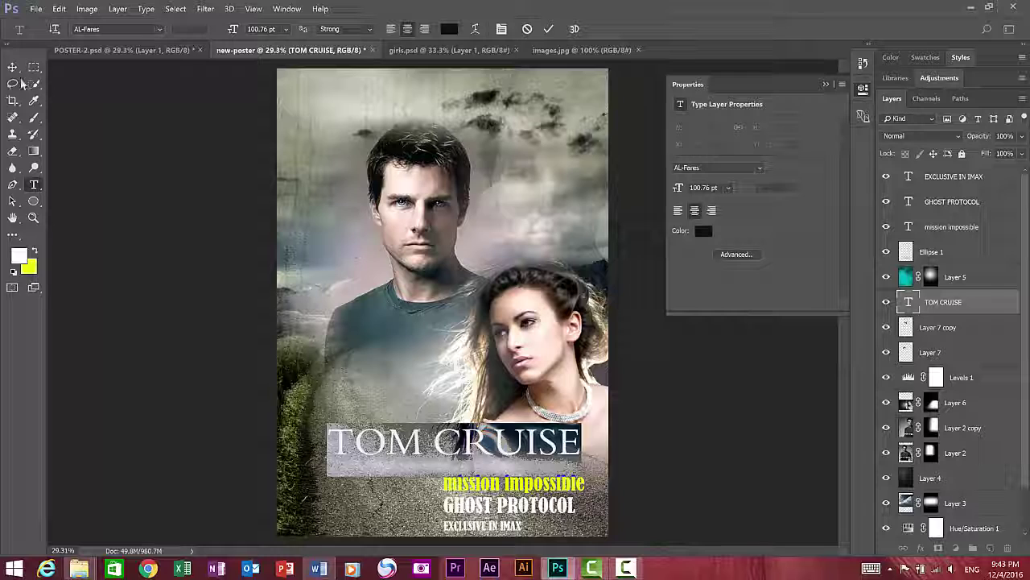
pyautogui.click(12, 67)
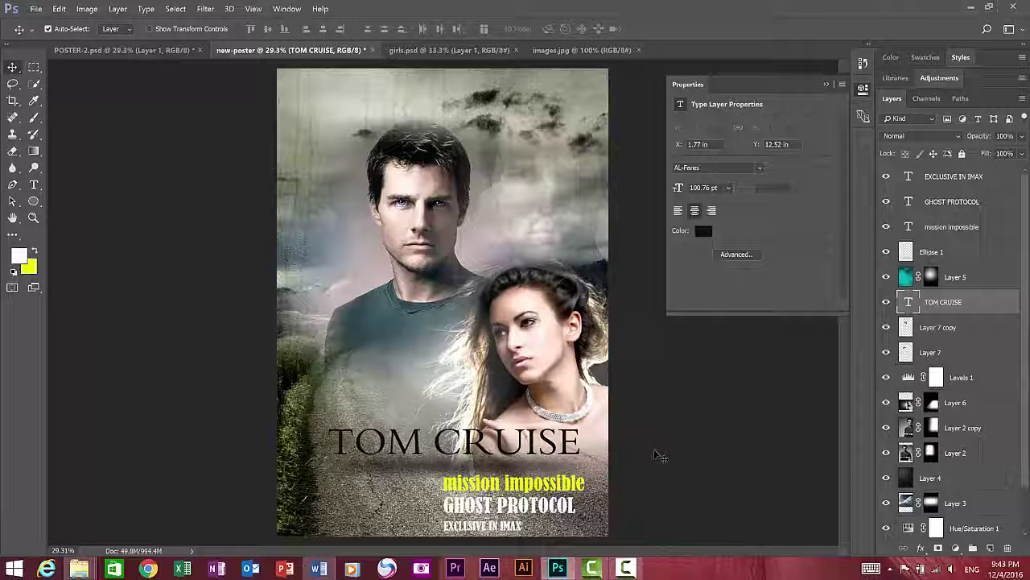
pyautogui.click(33, 218)
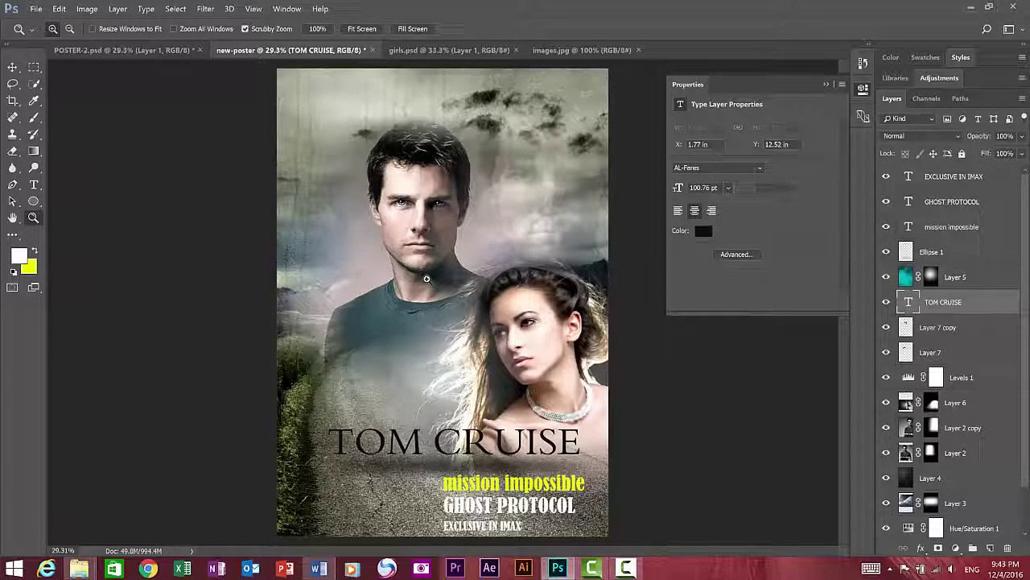
# Hide the panels, go full screen, and zoom in to review the faces
pyautogui.press('Tab')
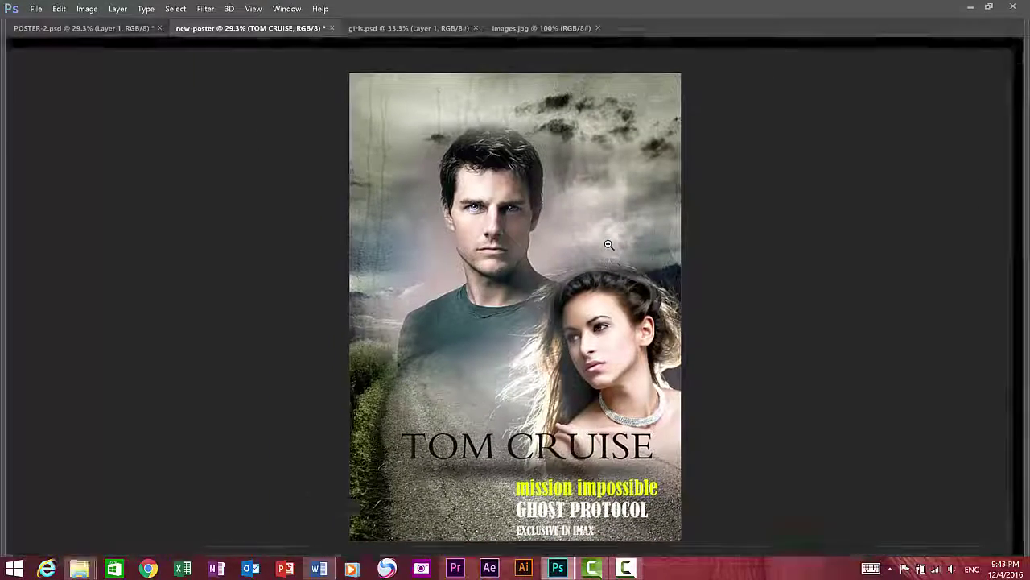
pyautogui.press('f')
pyautogui.click(599, 274)
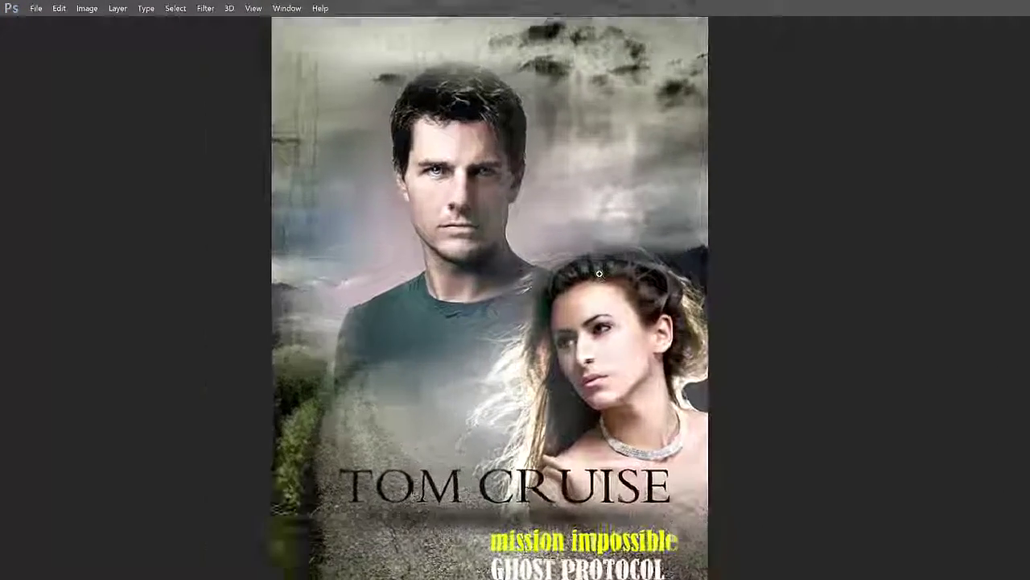
pyautogui.click(599, 273)
pyautogui.moveTo(589, 212)
pyautogui.mouseDown()
pyautogui.moveTo(582, 324)
pyautogui.moveTo(575, 230)
pyautogui.mouseUp()
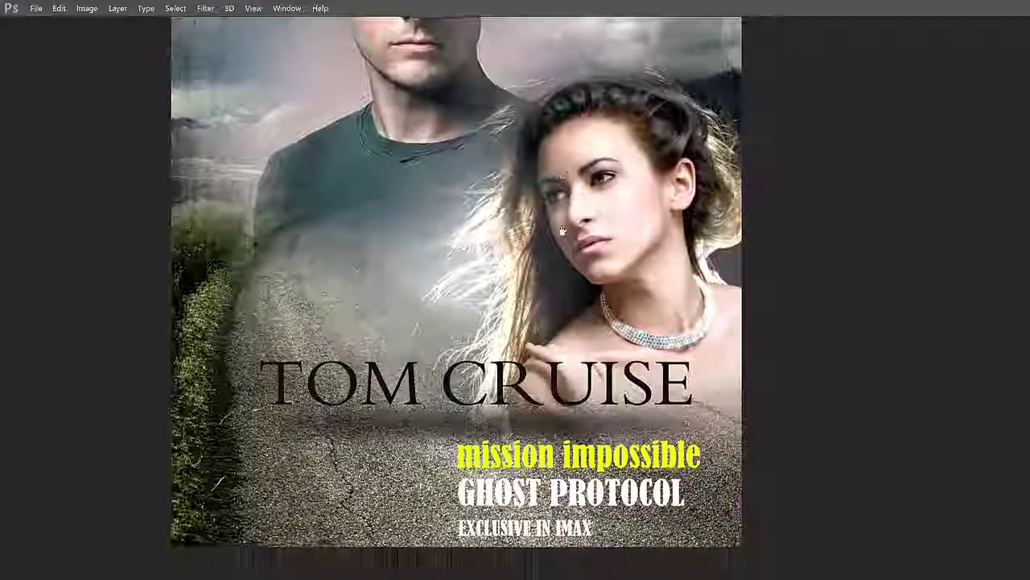
pyautogui.moveTo(575, 230); pyautogui.dragTo(560, 366)
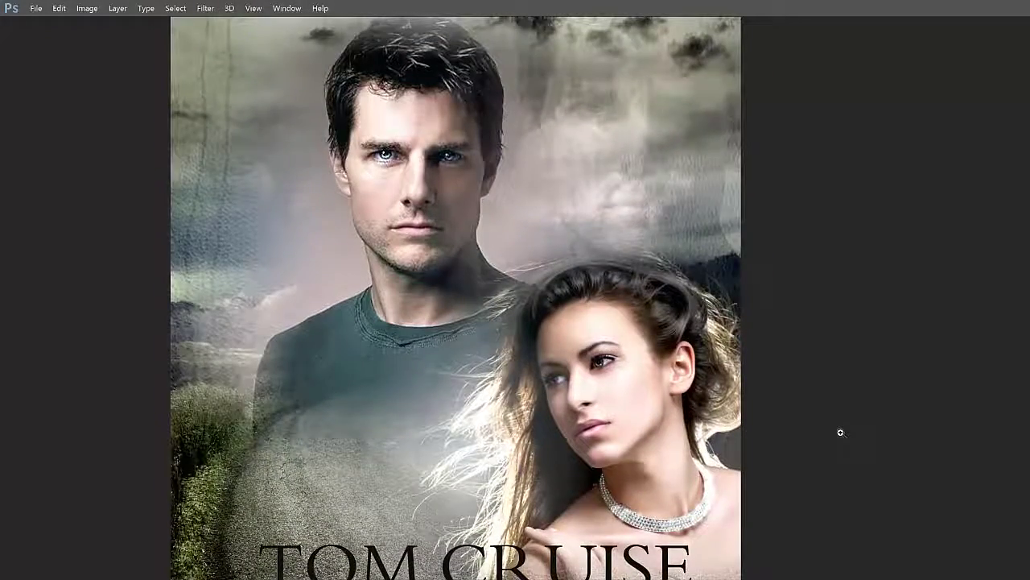
# Fit the whole poster on screen and show it full screen on black
pyautogui.press('Tab')
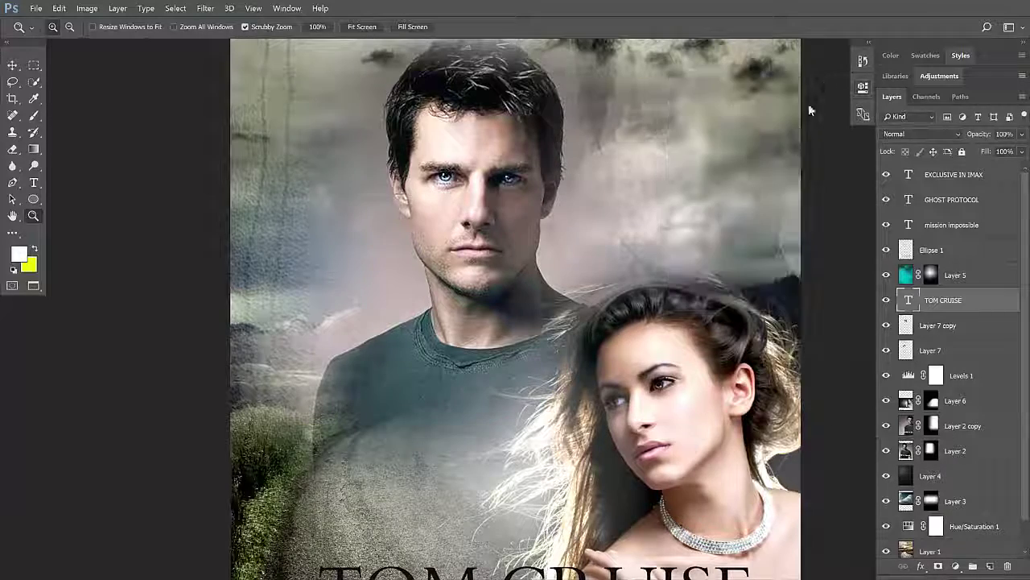
pyautogui.click(359, 27)
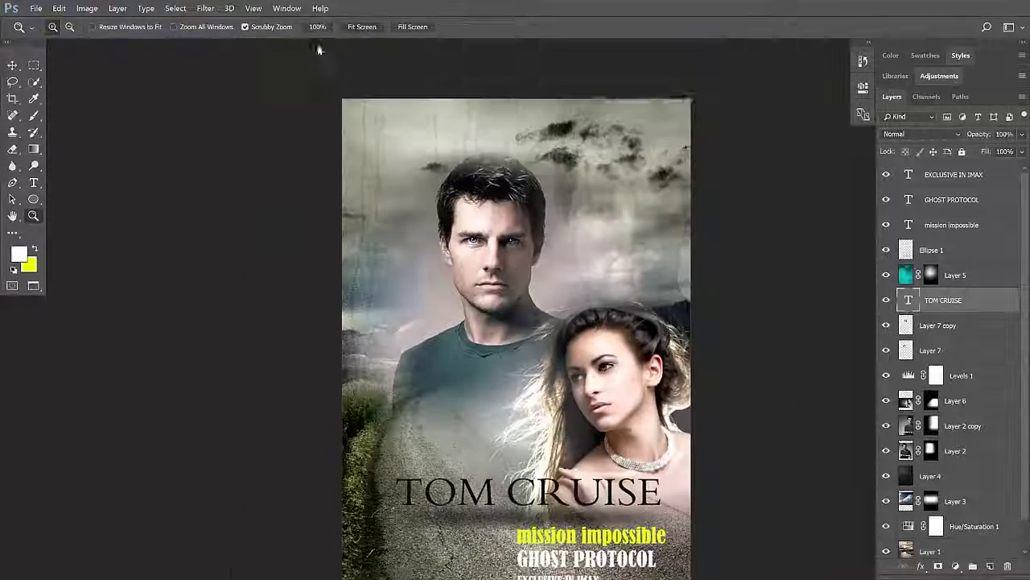
pyautogui.press('v')
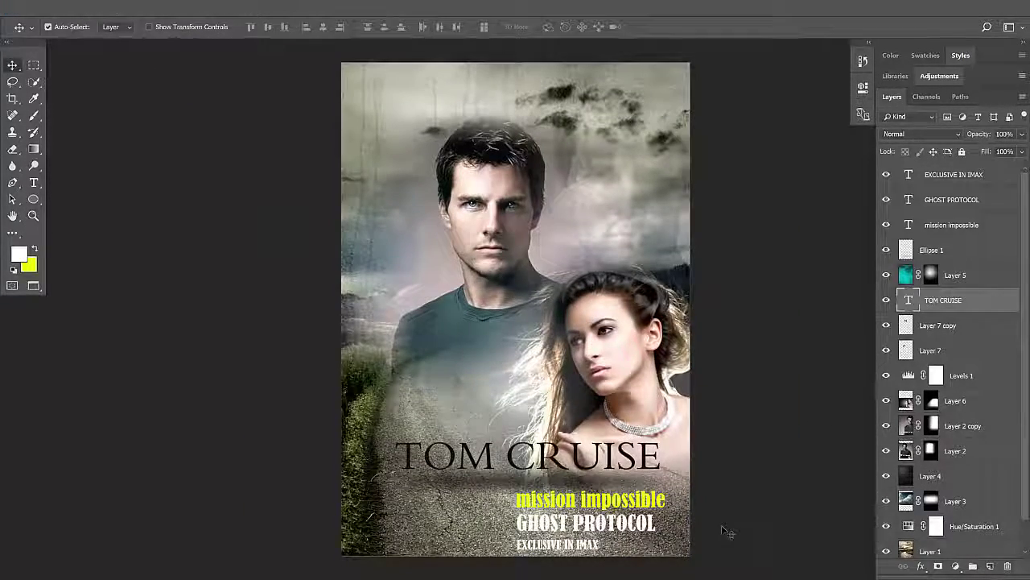
pyautogui.press('f')
pyautogui.press('f')
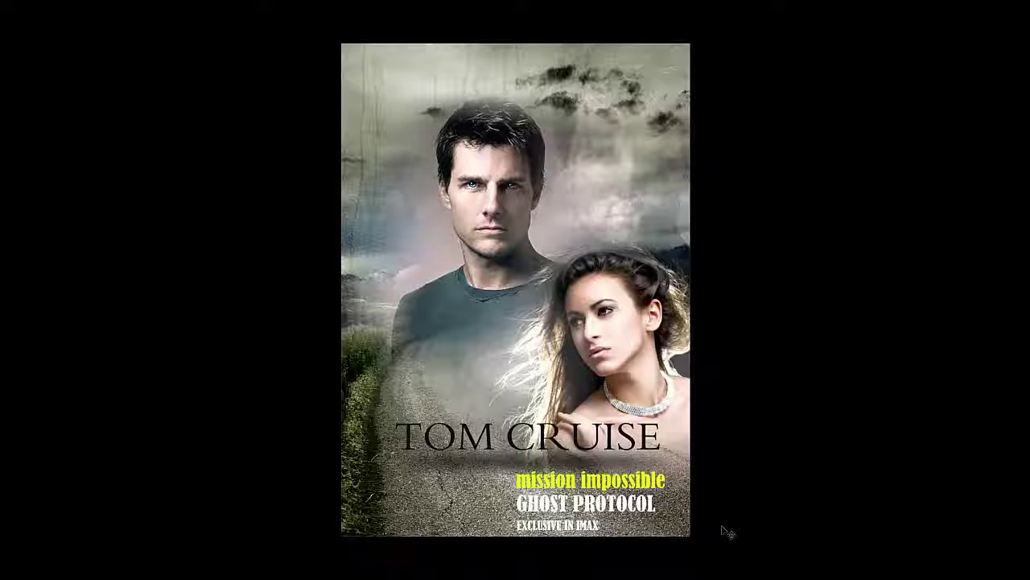